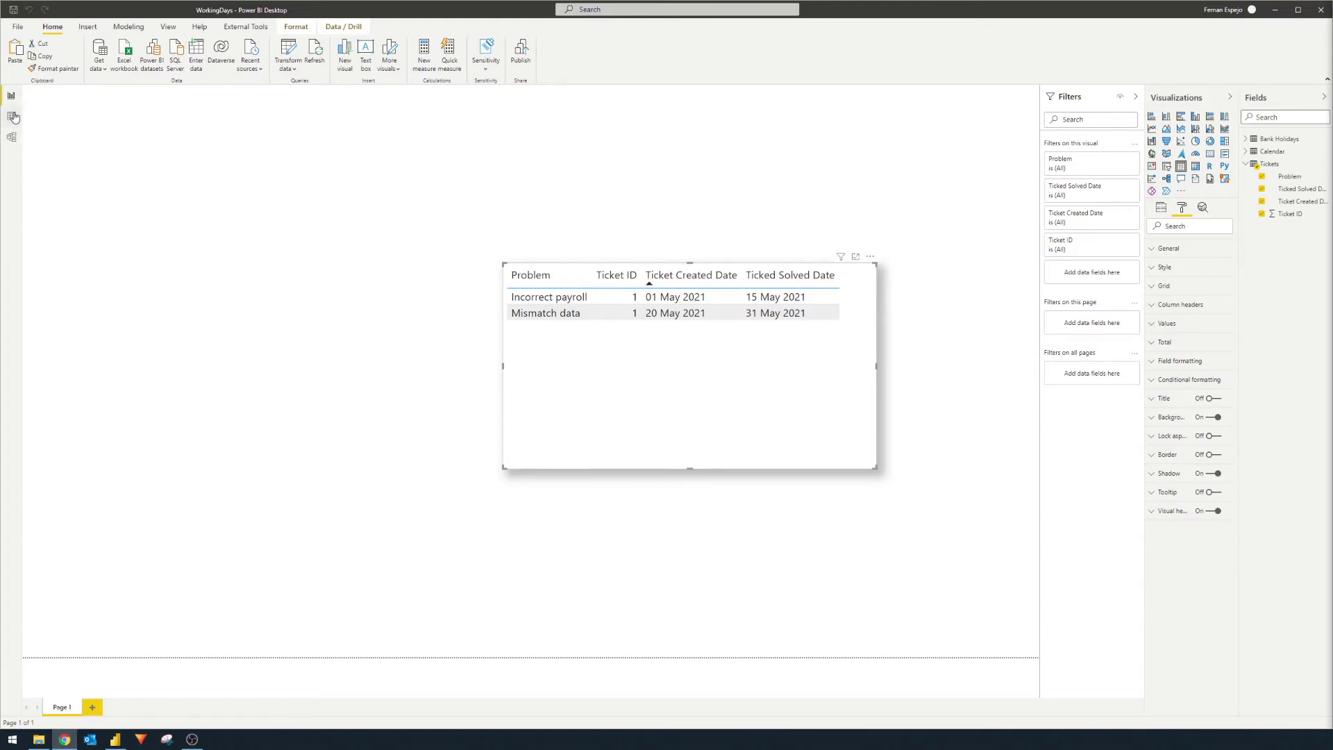
# Step: Review the Tickets and Bank Holidays rows, then show the model diagram of all four tables
pyautogui.click(12, 119)
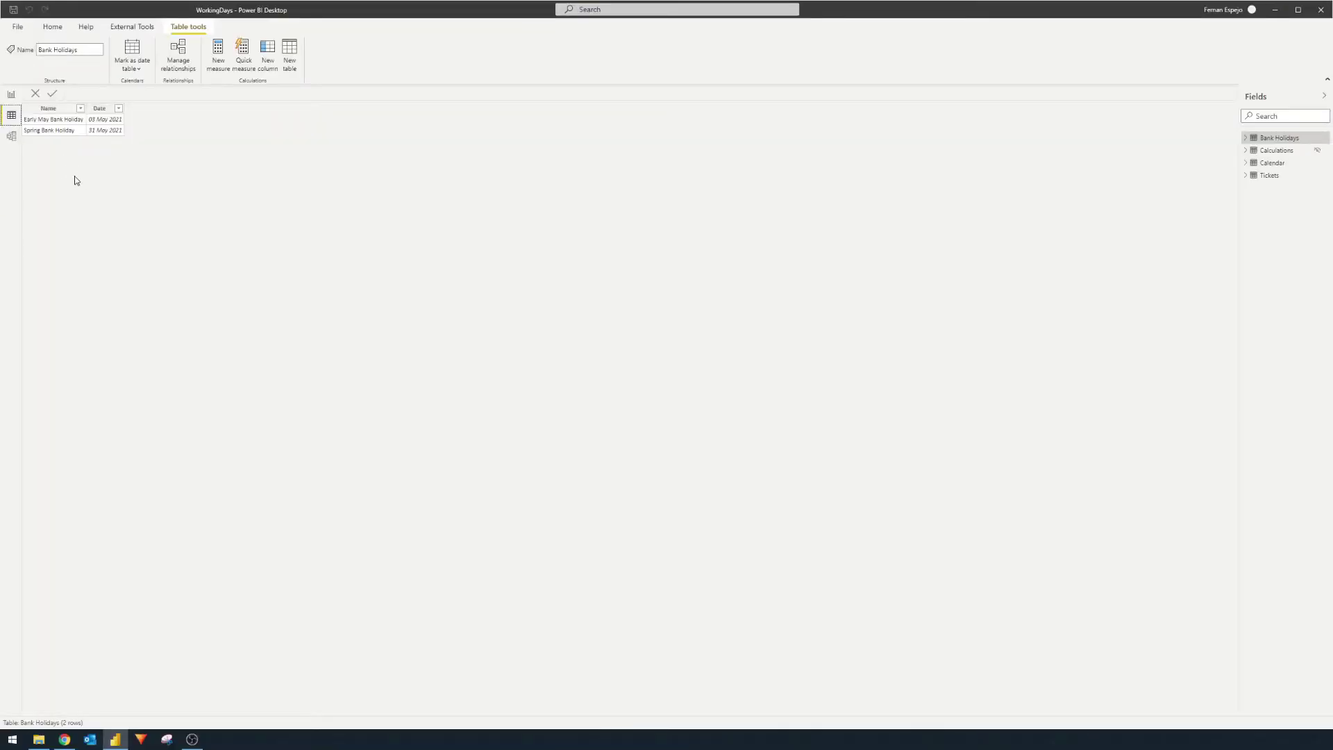
pyautogui.click(10, 139)
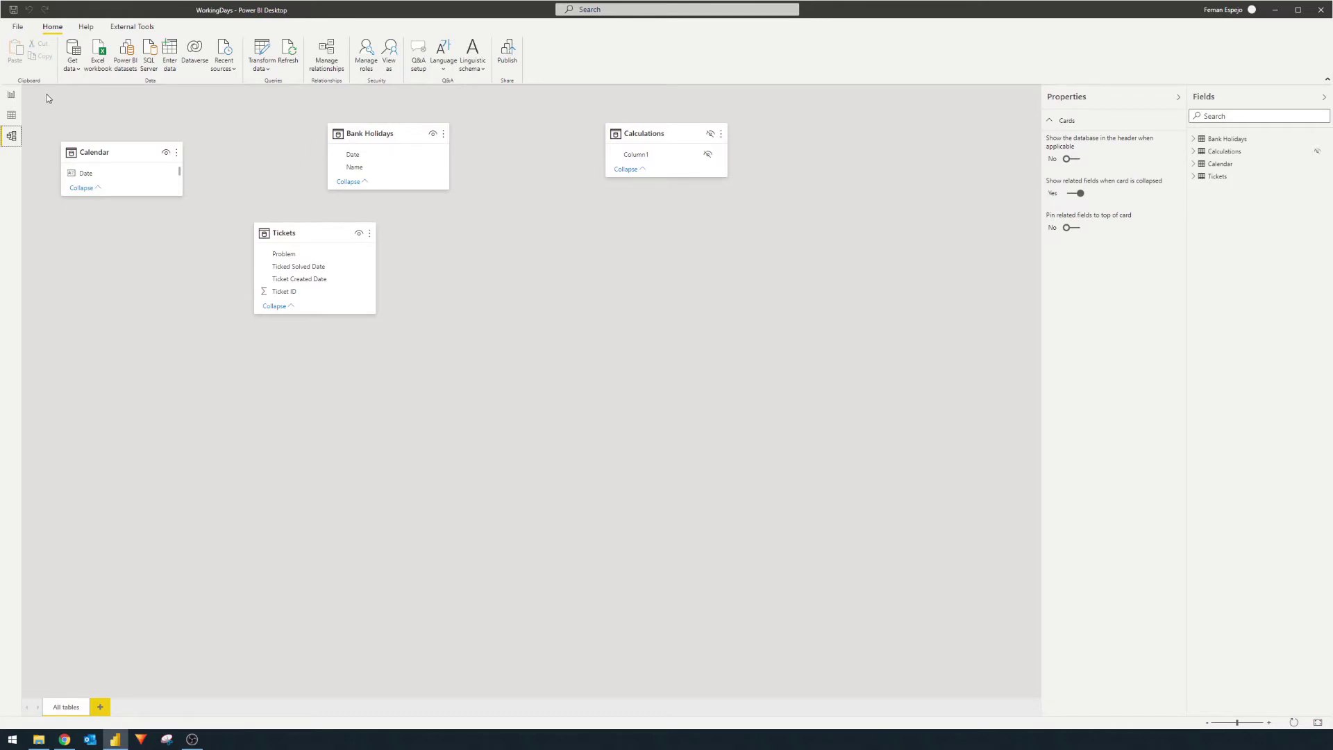
# Step: Return to the report page and widen the ticket table visual by dragging its right edge
pyautogui.click(11, 96)
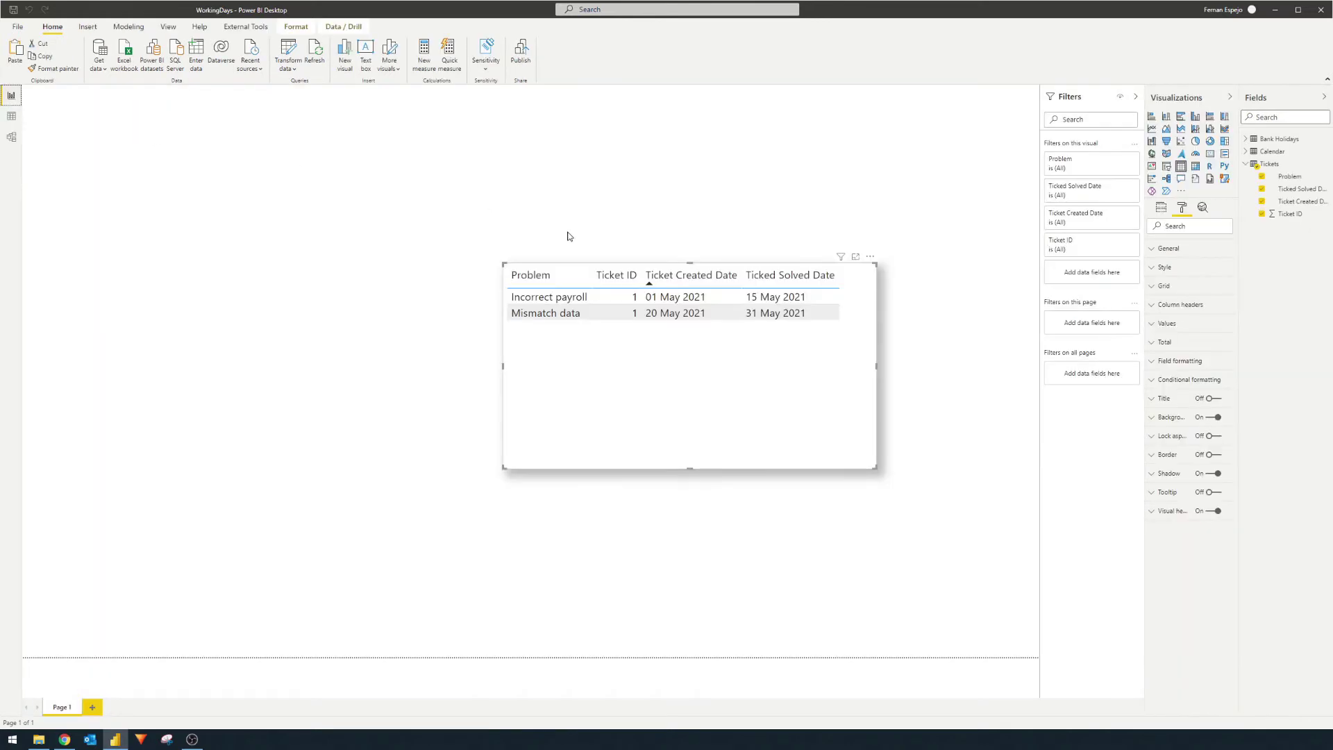
pyautogui.moveTo(875, 370); pyautogui.dragTo(906, 375)
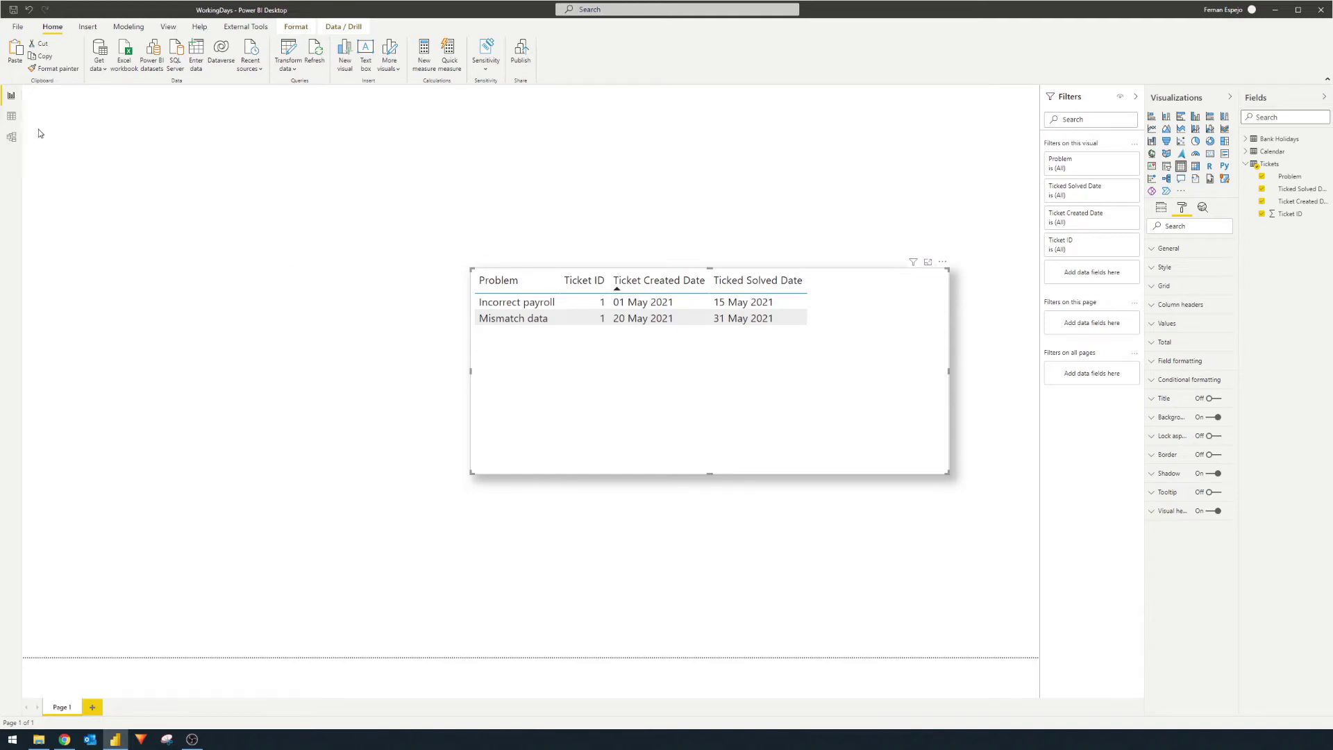
# Step: Start a new Tickets column named Days Elapsed using the DATEDIFF function
pyautogui.click(11, 119)
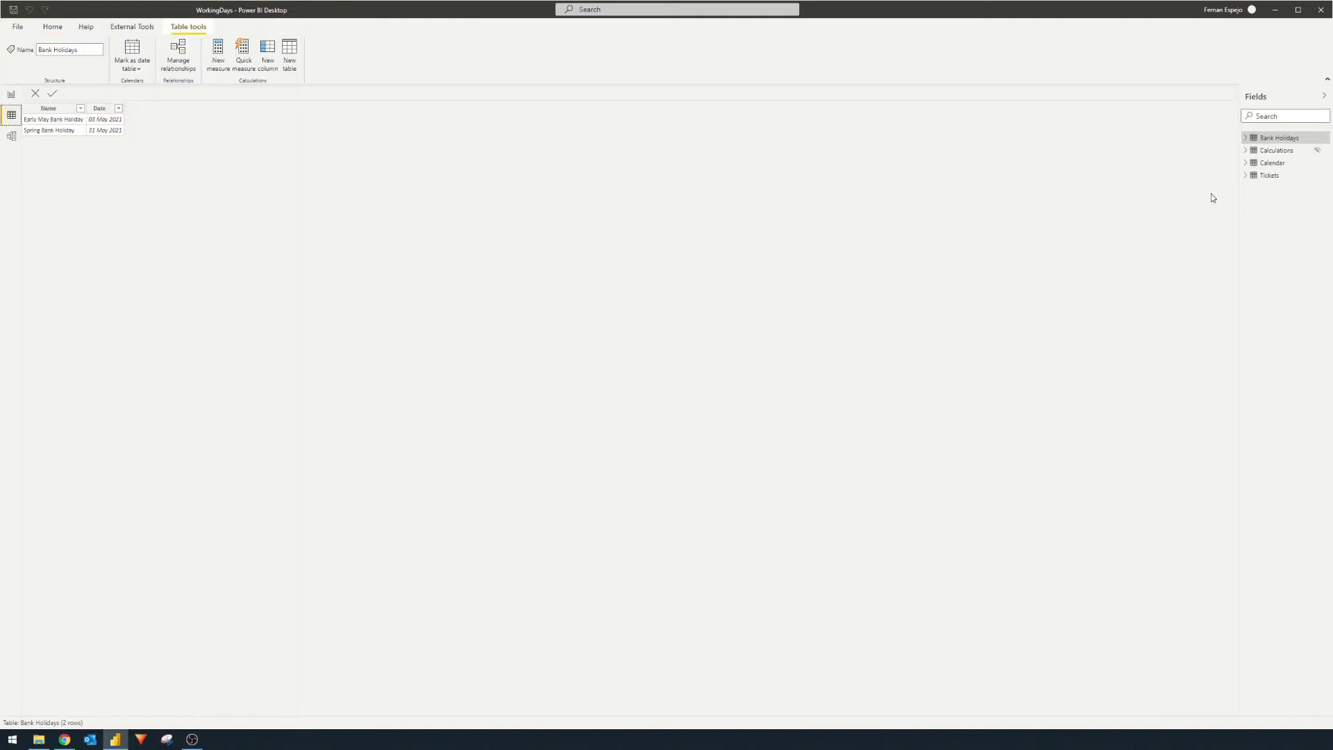
pyautogui.click(1269, 175)
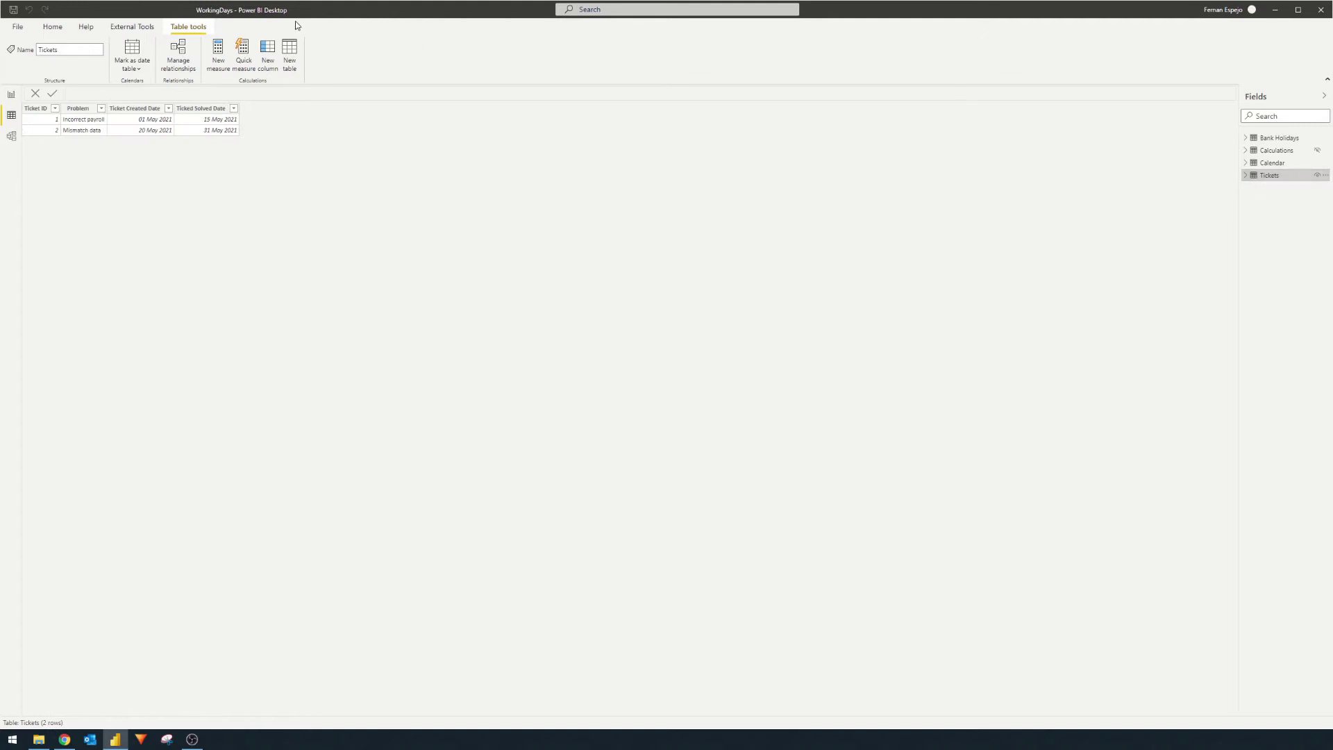
pyautogui.click(264, 56)
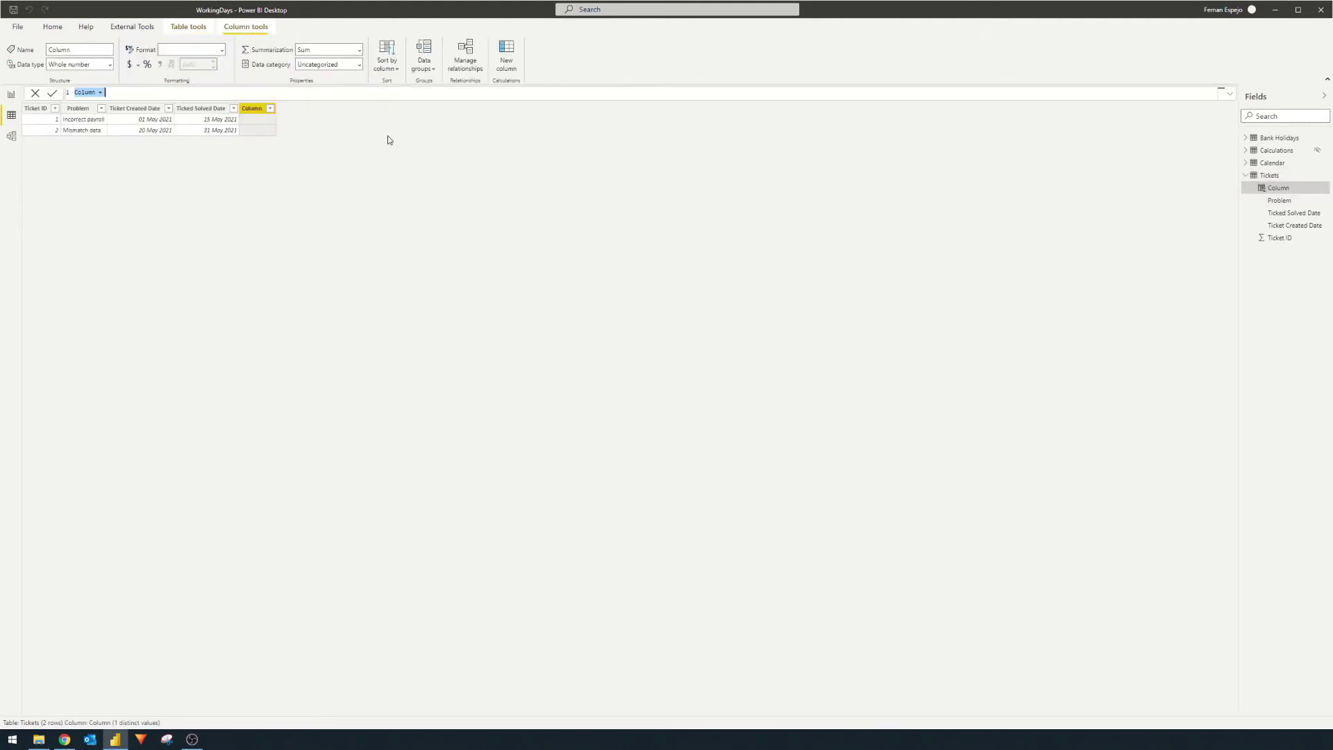
pyautogui.write('Da')
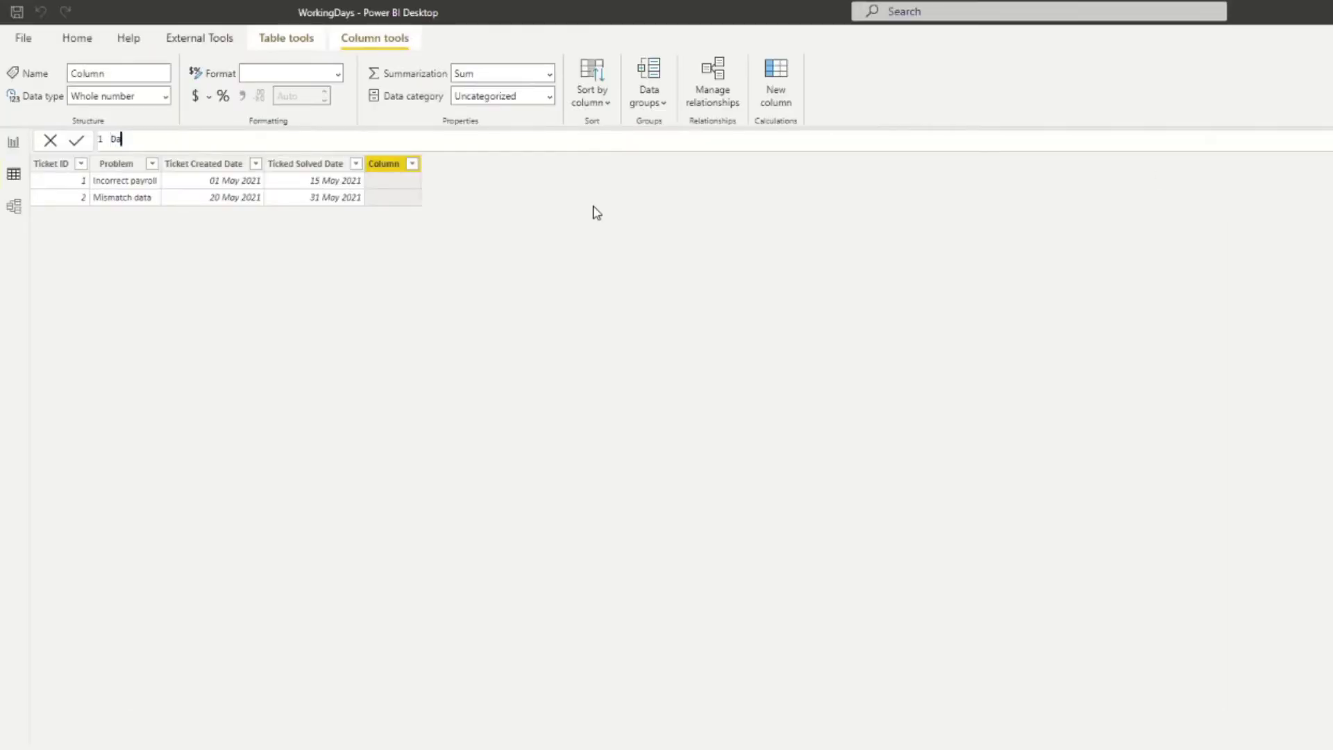
pyautogui.write('ys Elapsed = Date')
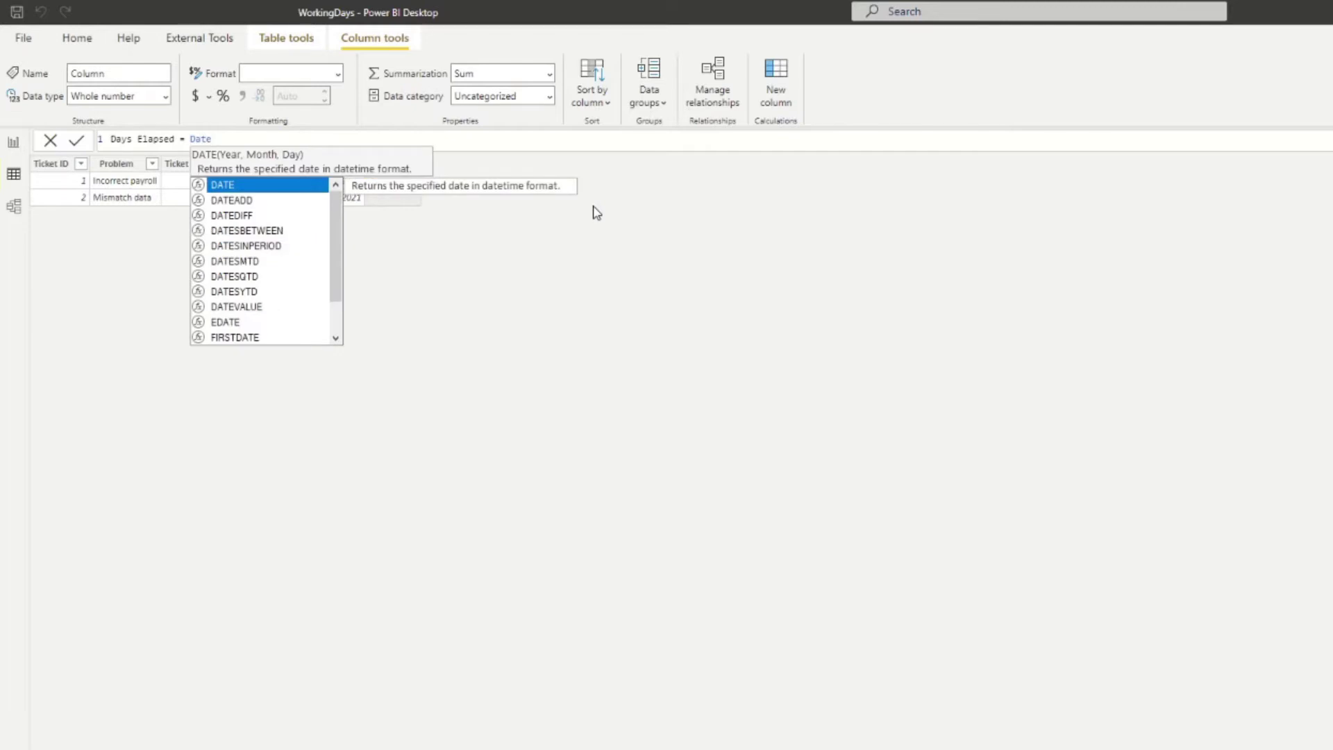
pyautogui.press('Down')
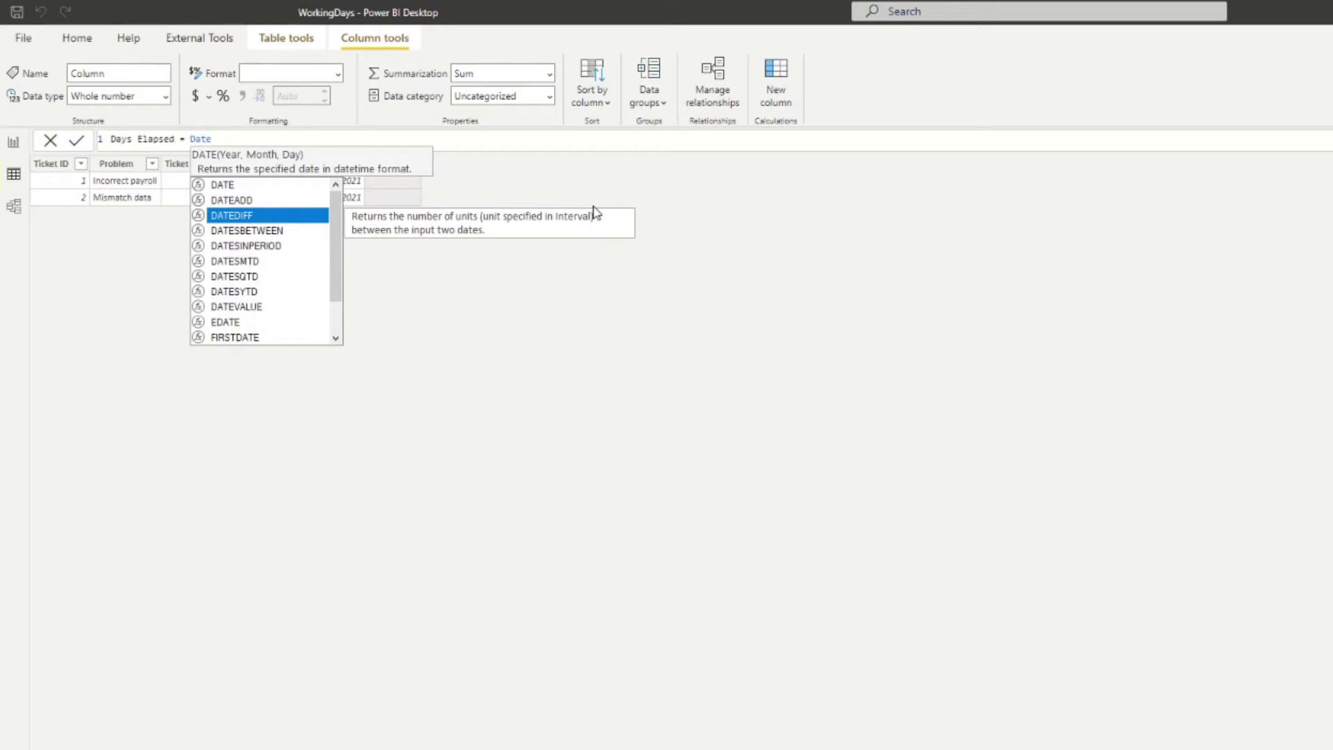
pyautogui.press('Tab')
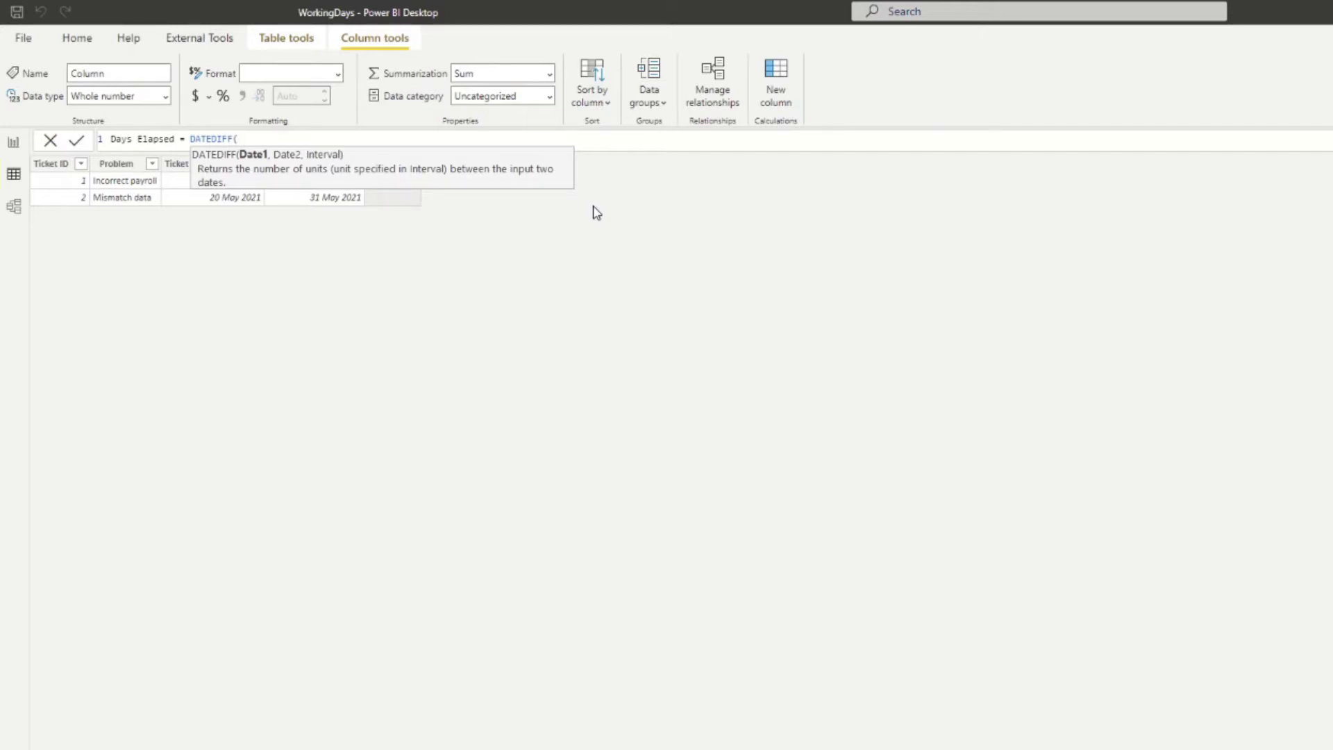
# Step: Fill DATEDIFF with Ticket Created Date, Ticked Solved Date and DAY, then commit the column
pyautogui.write('d')
pyautogui.press('BackSpace')
pyautogui.write('cre')
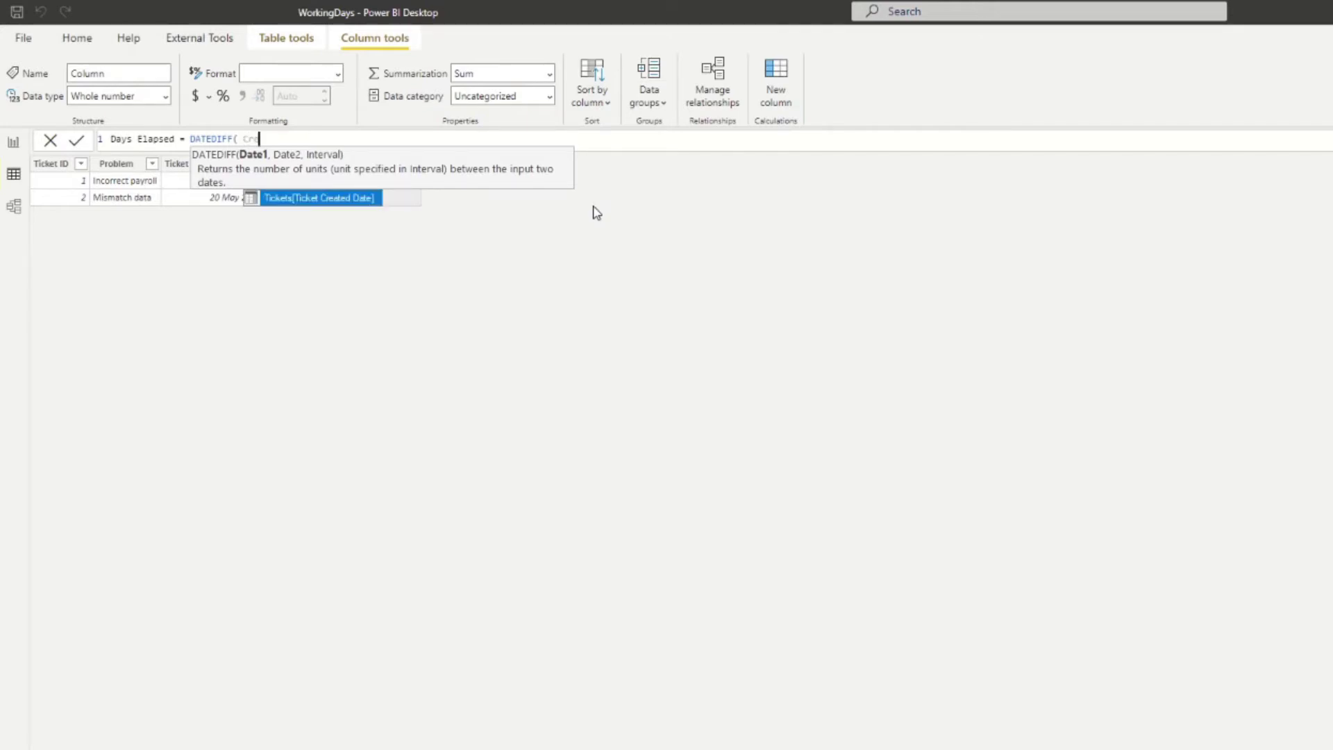
pyautogui.press('Tab')
pyautogui.write(', ')
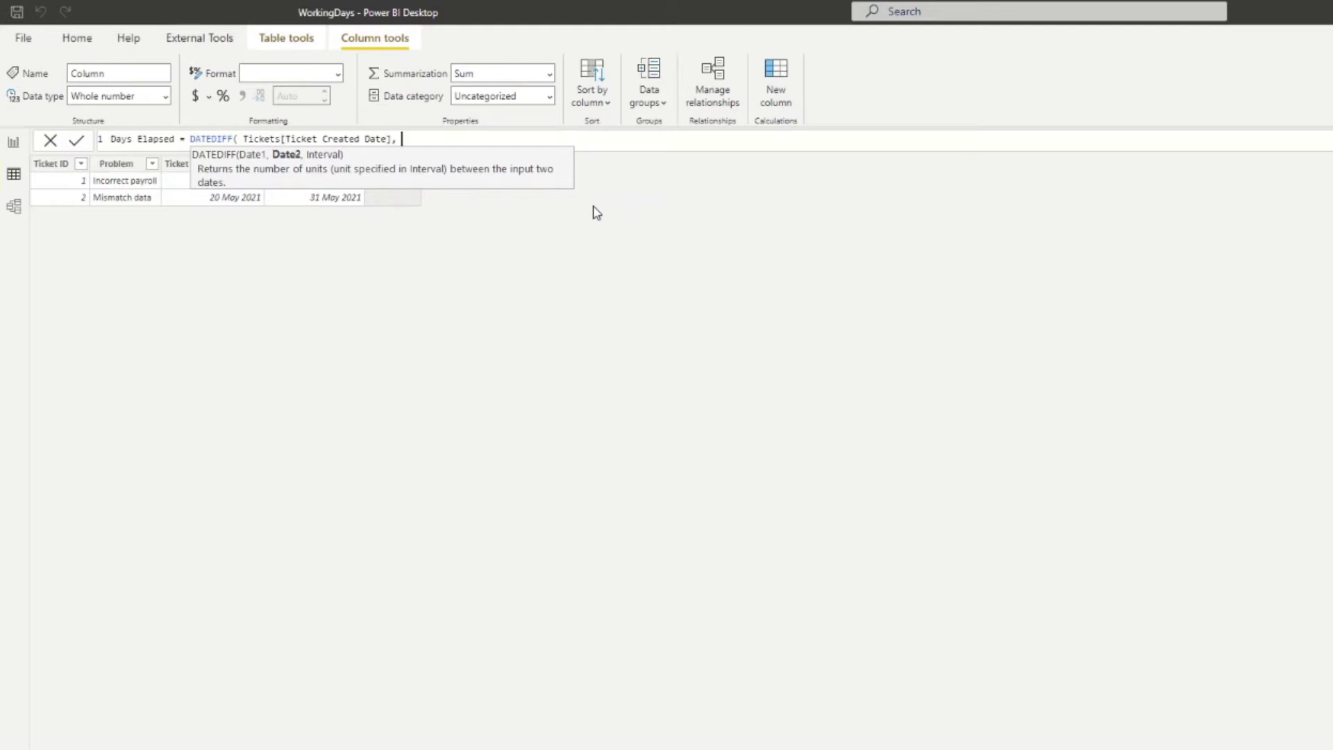
pyautogui.write('Solve')
pyautogui.press('Tab')
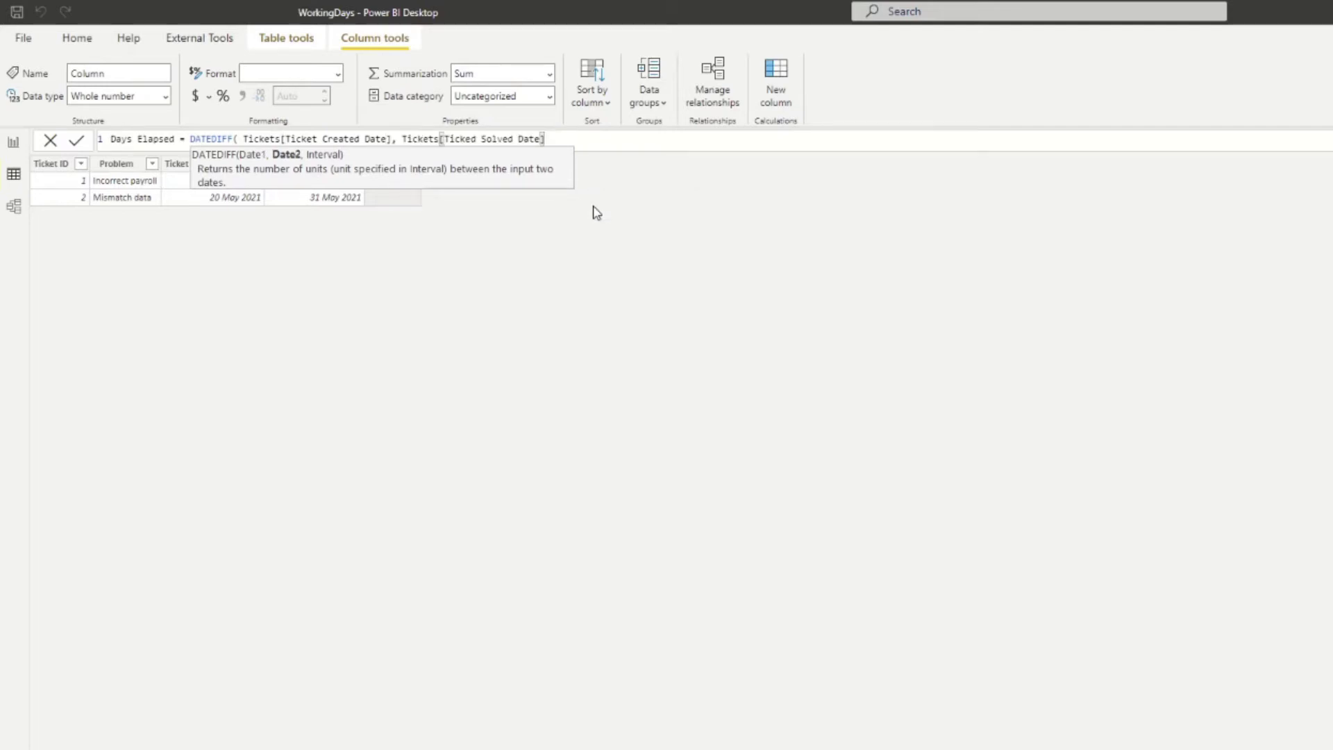
pyautogui.write(',')
pyautogui.press('Tab')
pyautogui.write(')')
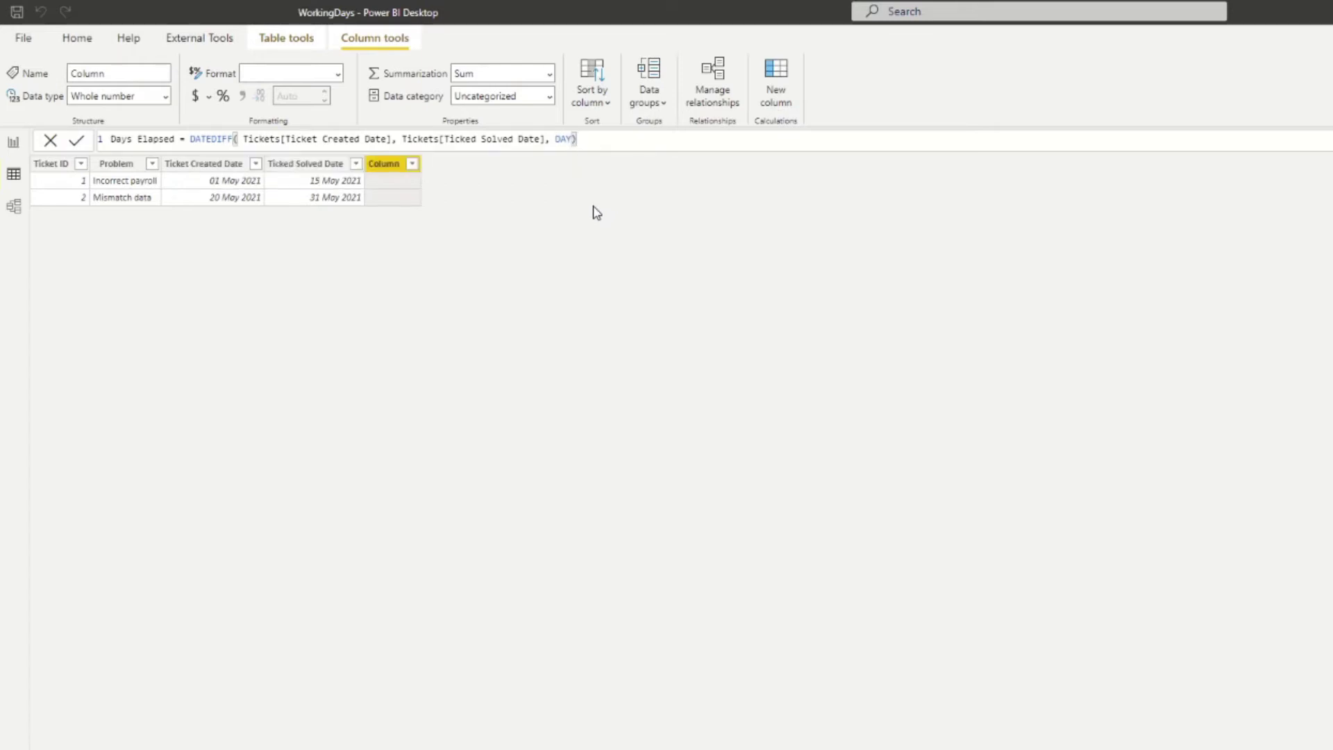
pyautogui.press('Return')
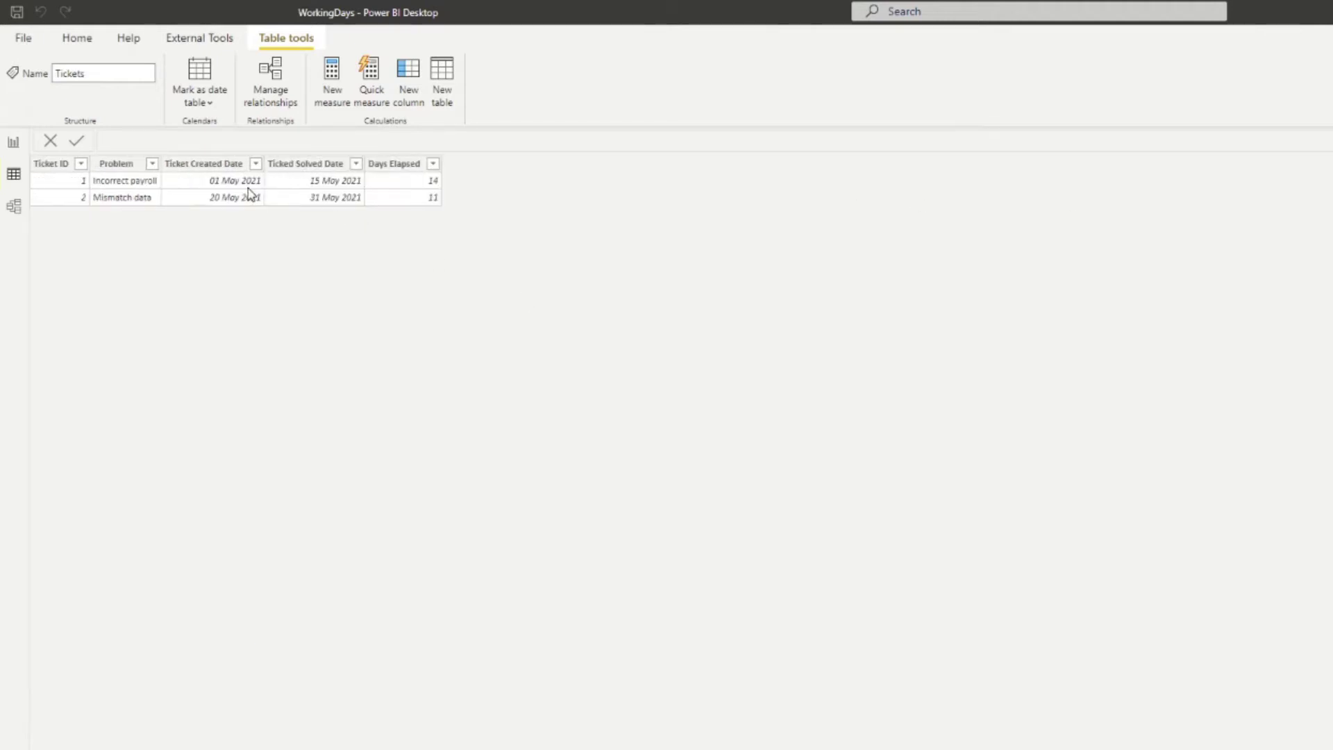
pyautogui.click(251, 193)
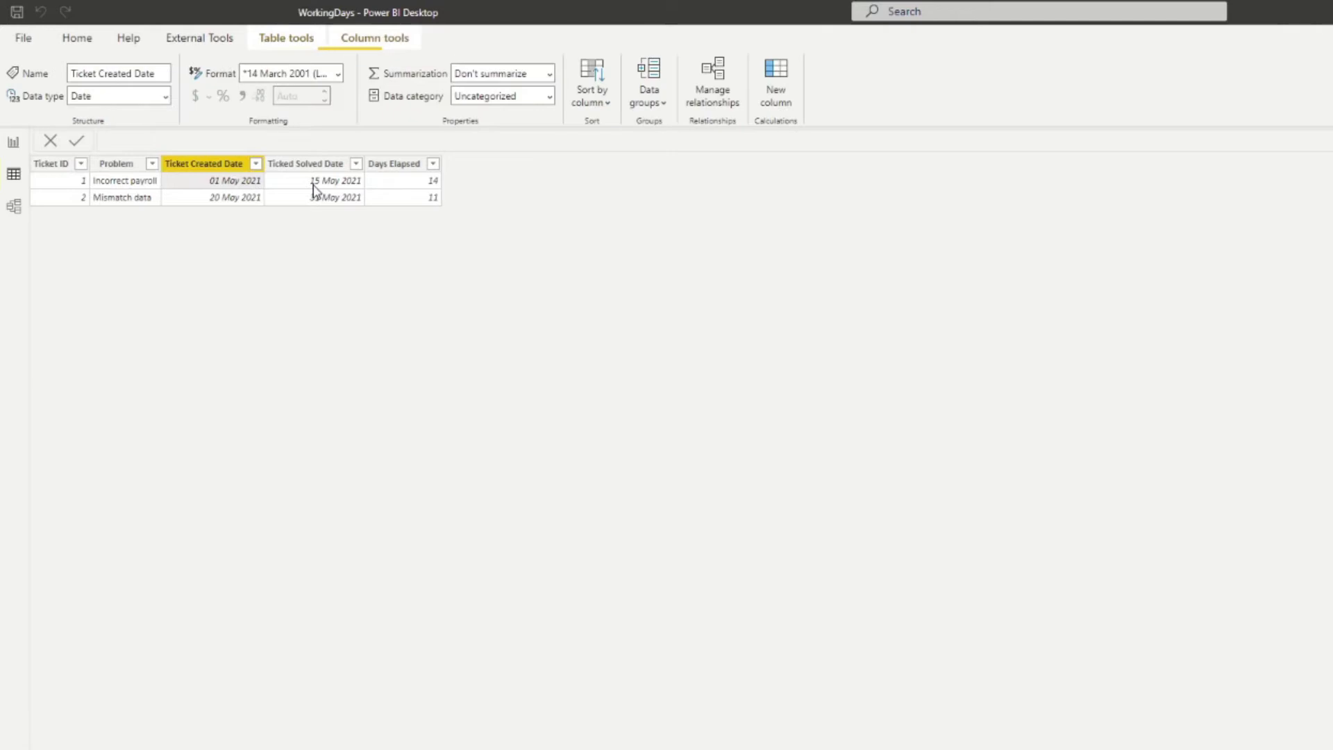
pyautogui.click(322, 188)
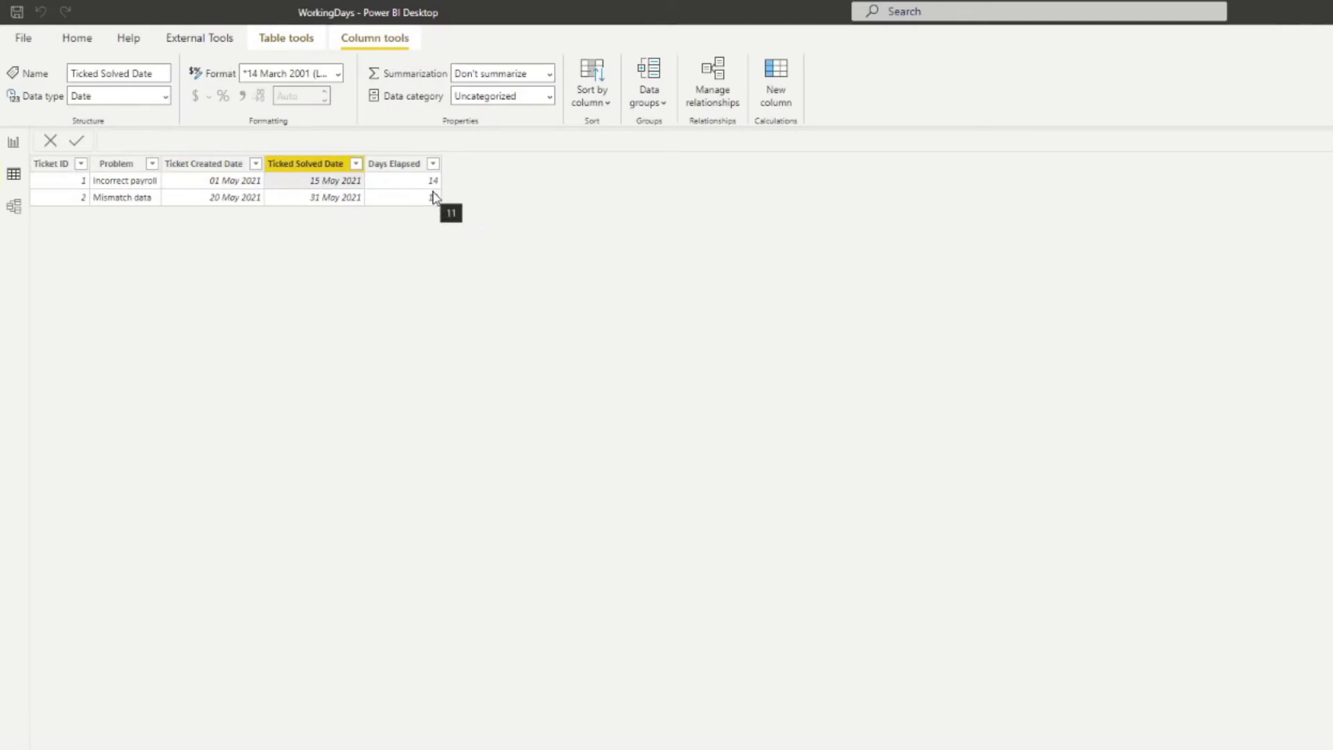
pyautogui.click(236, 187)
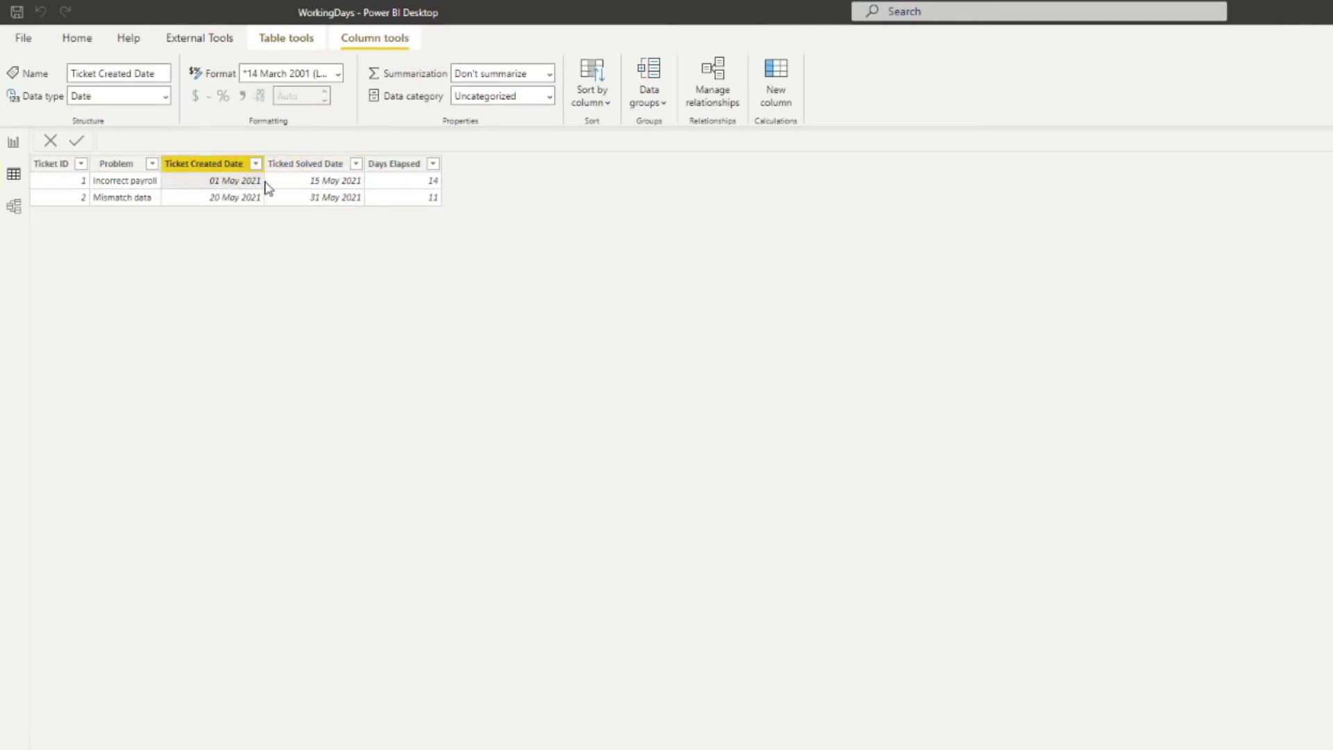
# Step: Select the Ticked Solved Date column in the Tickets query
pyautogui.click(280, 183)
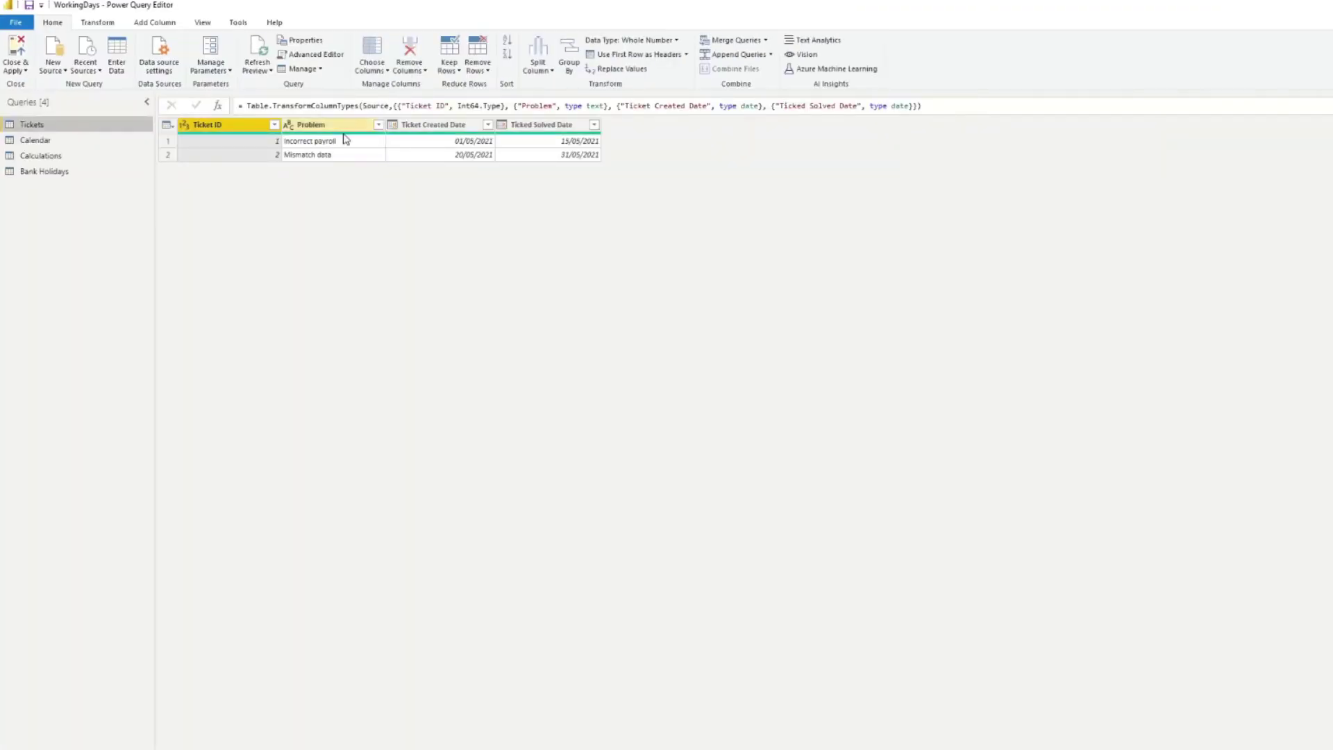
pyautogui.click(43, 140)
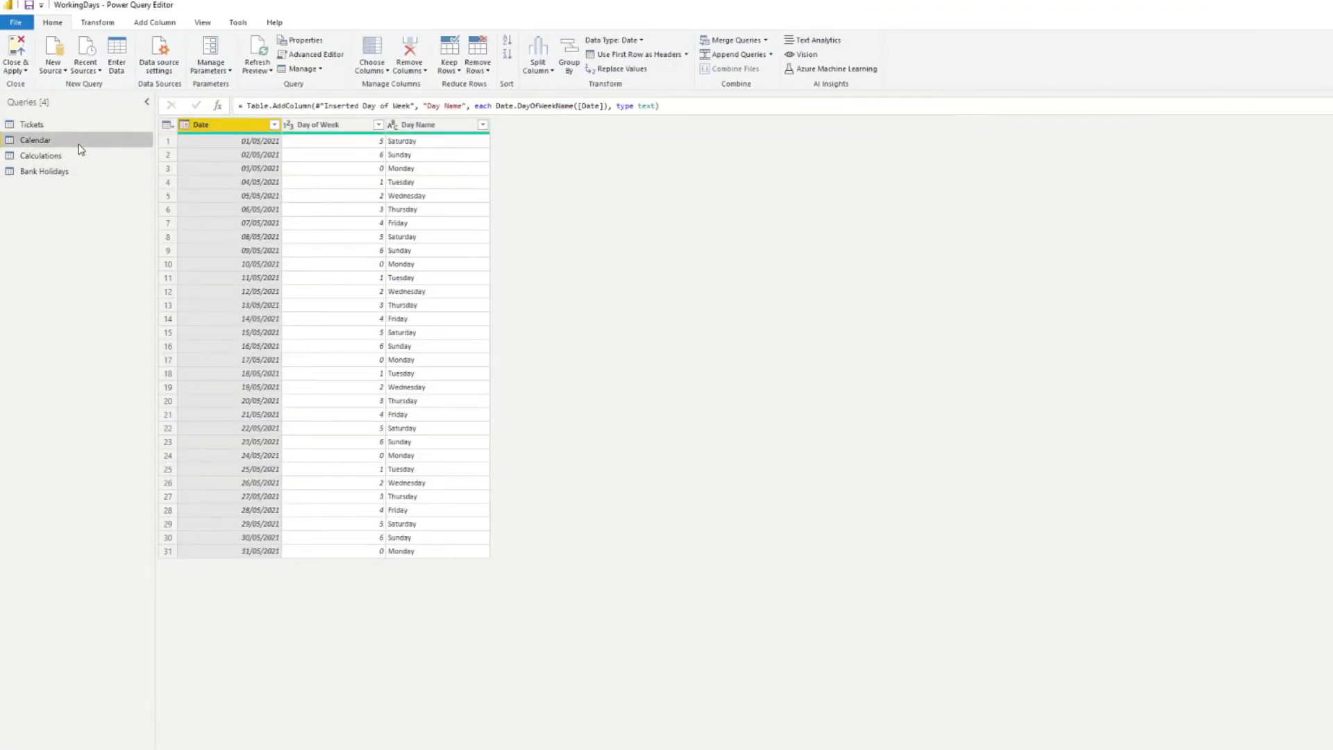
pyautogui.click(738, 46)
pyautogui.click(944, 437)
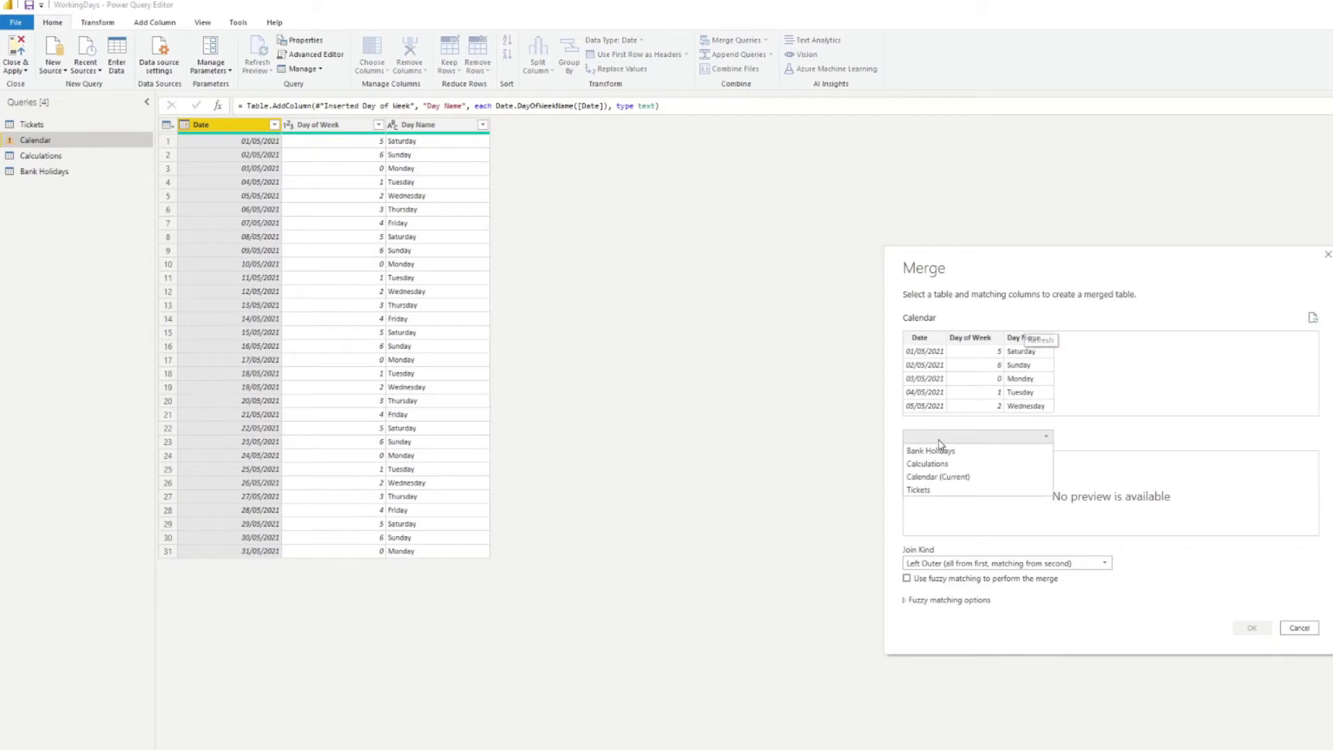
pyautogui.click(927, 449)
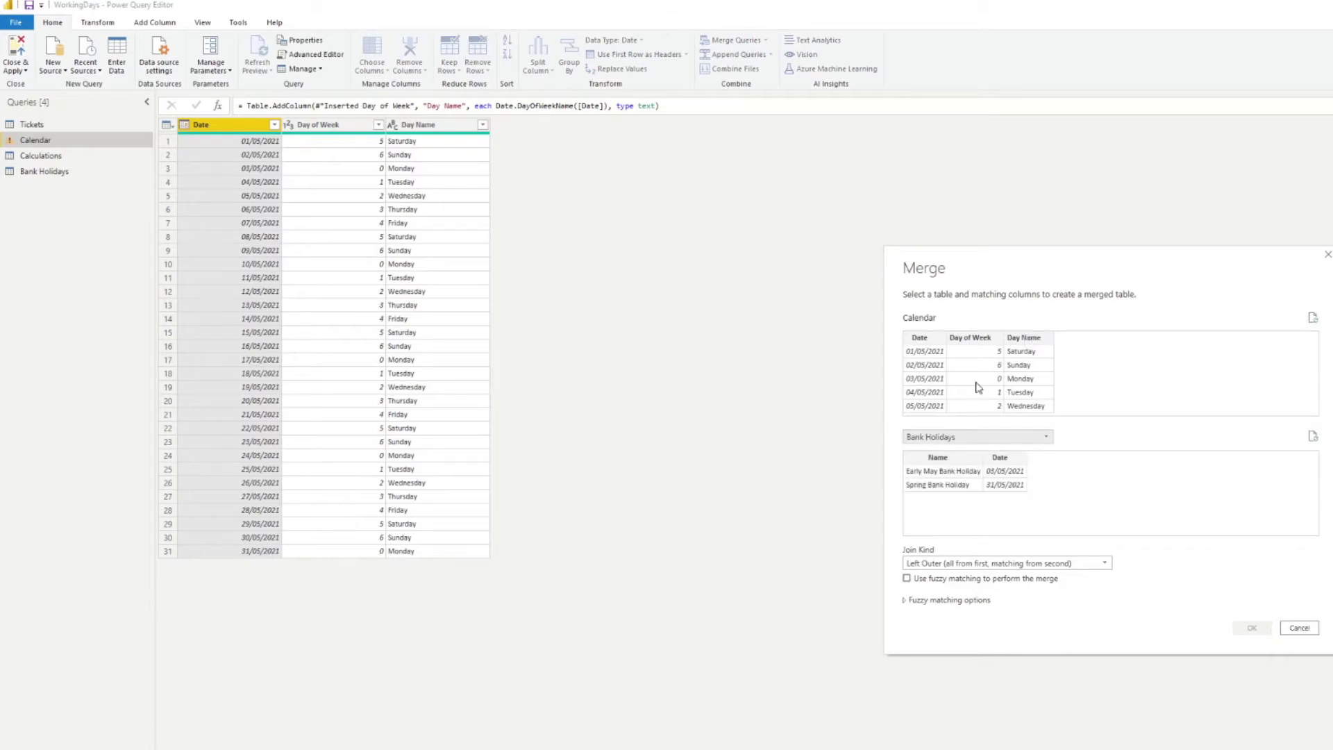
pyautogui.click(919, 343)
pyautogui.click(1010, 465)
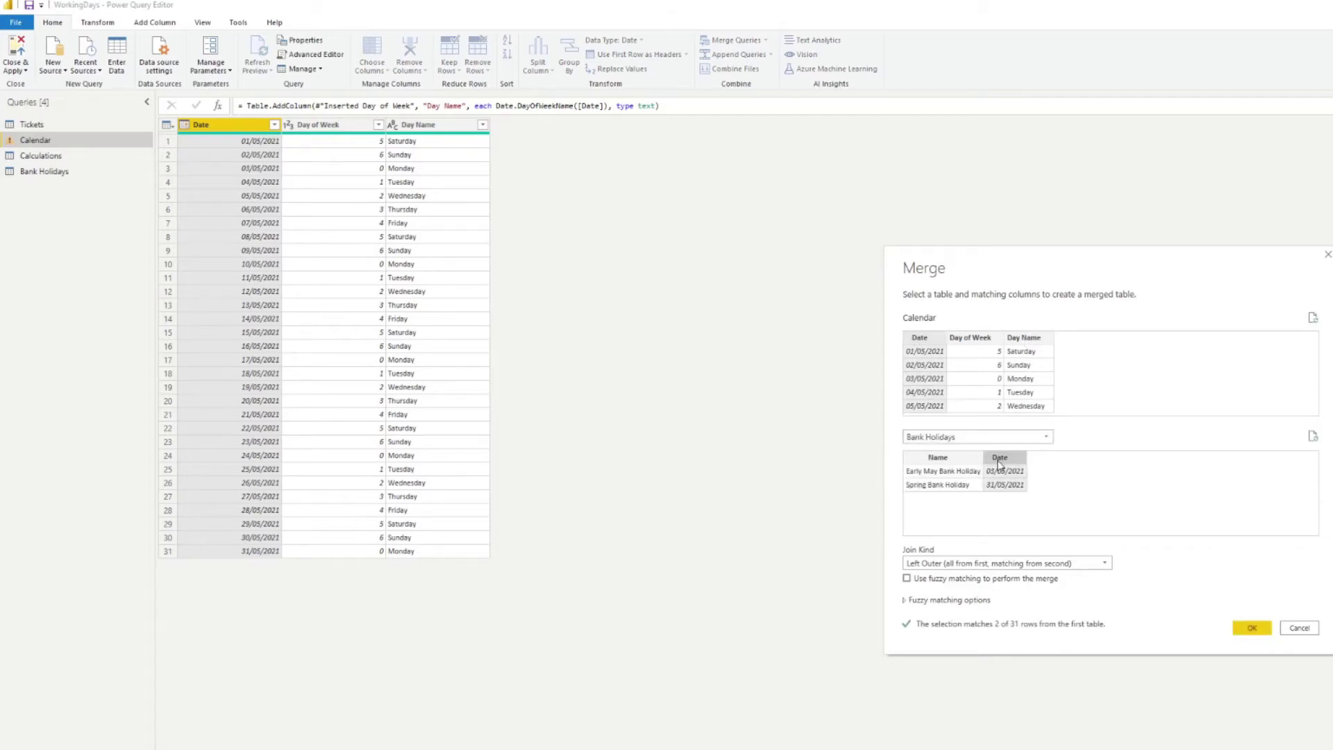
pyautogui.click(1246, 627)
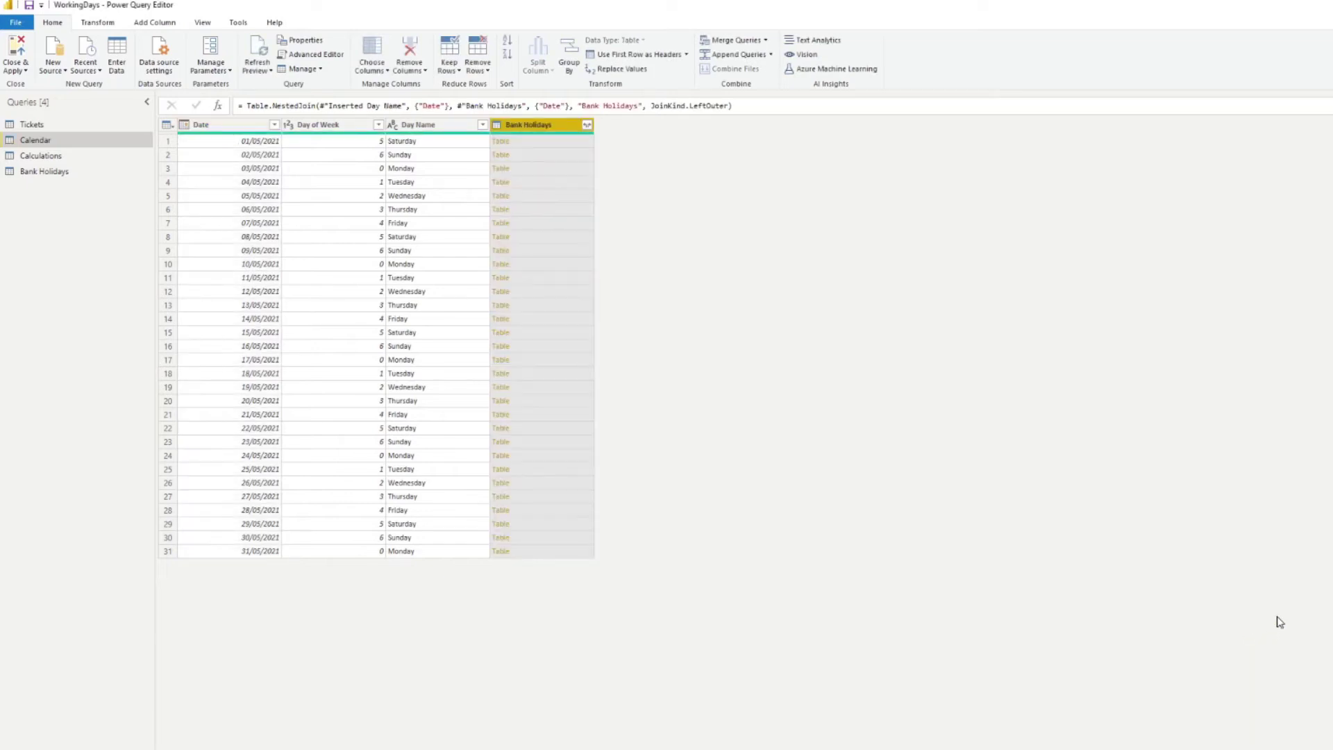
pyautogui.click(588, 126)
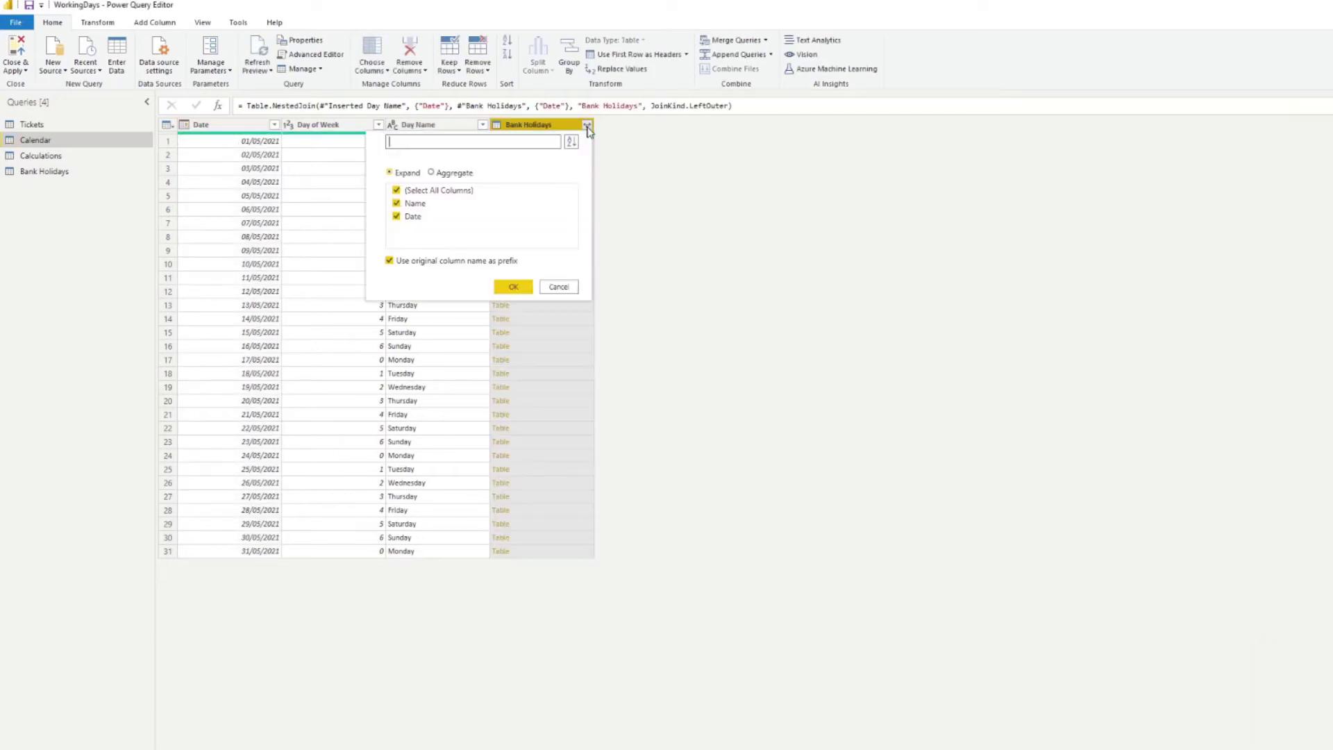
pyautogui.click(437, 190)
pyautogui.click(398, 203)
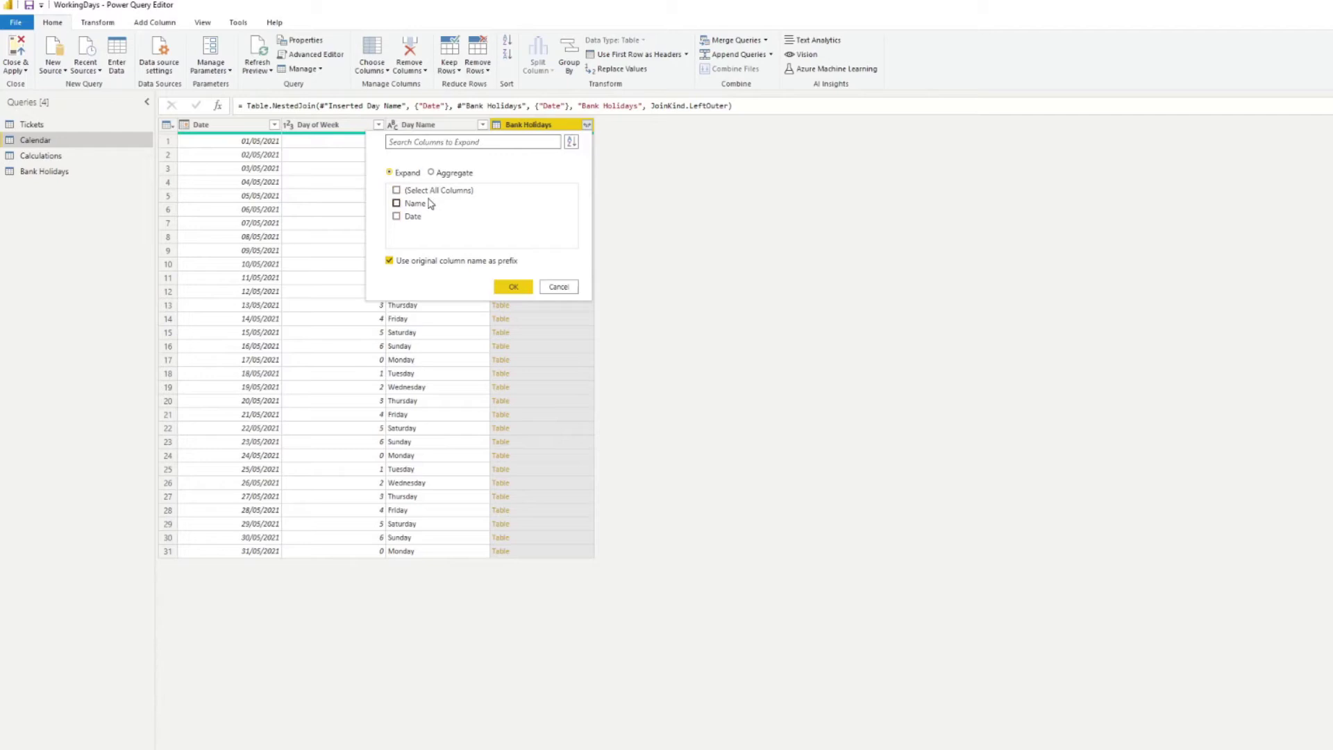
pyautogui.click(464, 264)
pyautogui.click(512, 288)
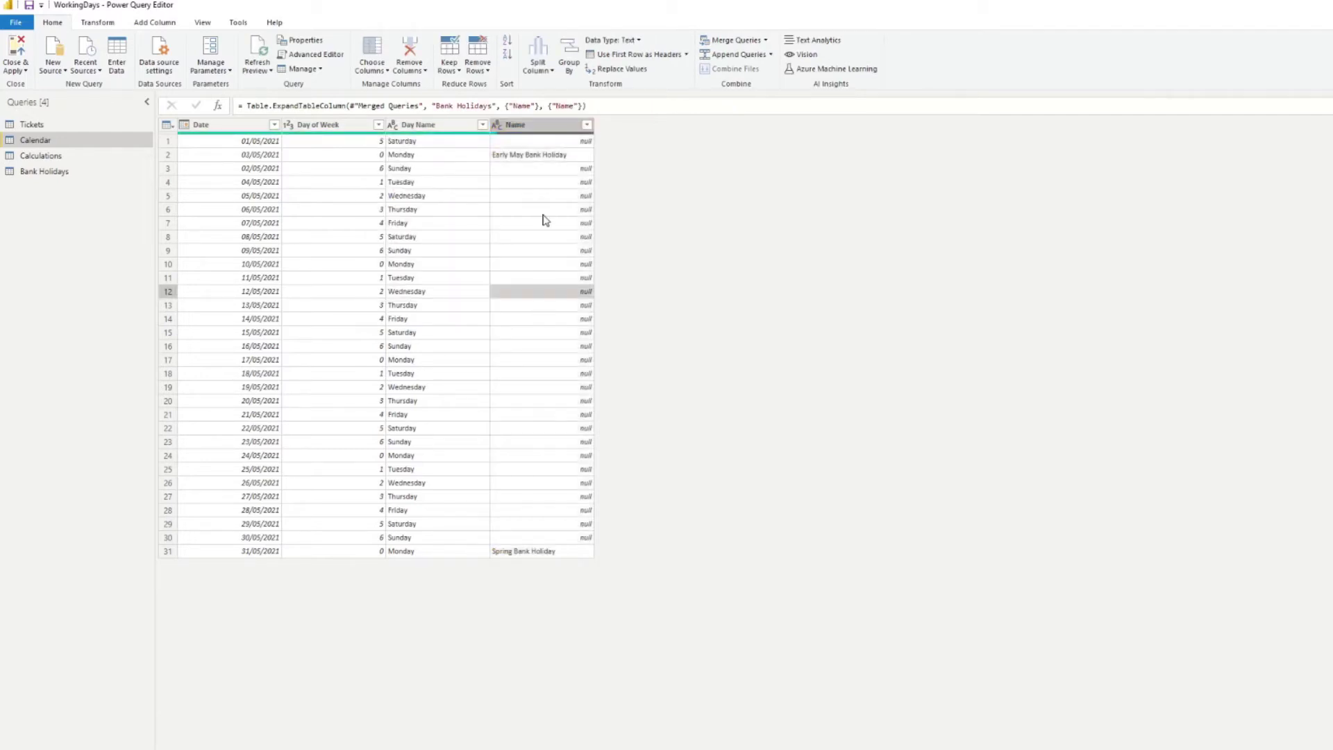
pyautogui.click(552, 169)
pyautogui.click(549, 143)
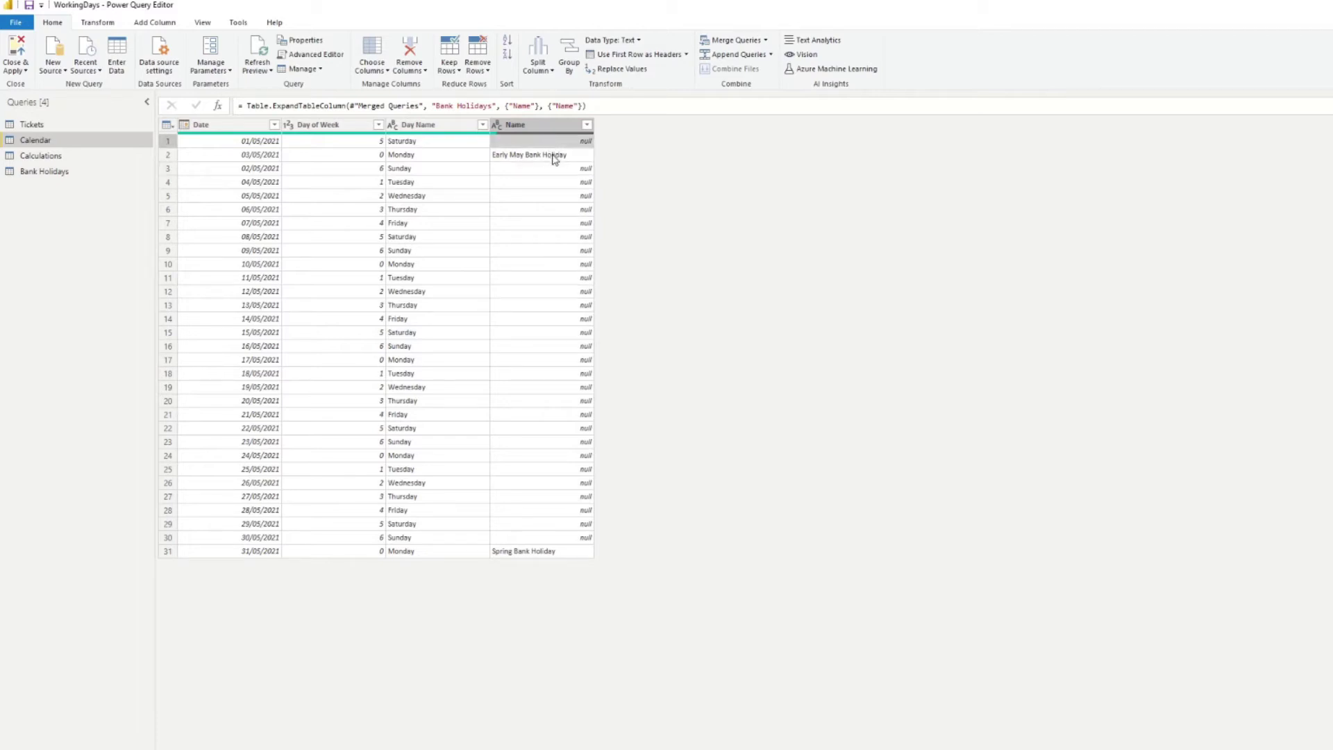
pyautogui.click(554, 156)
pyautogui.click(564, 551)
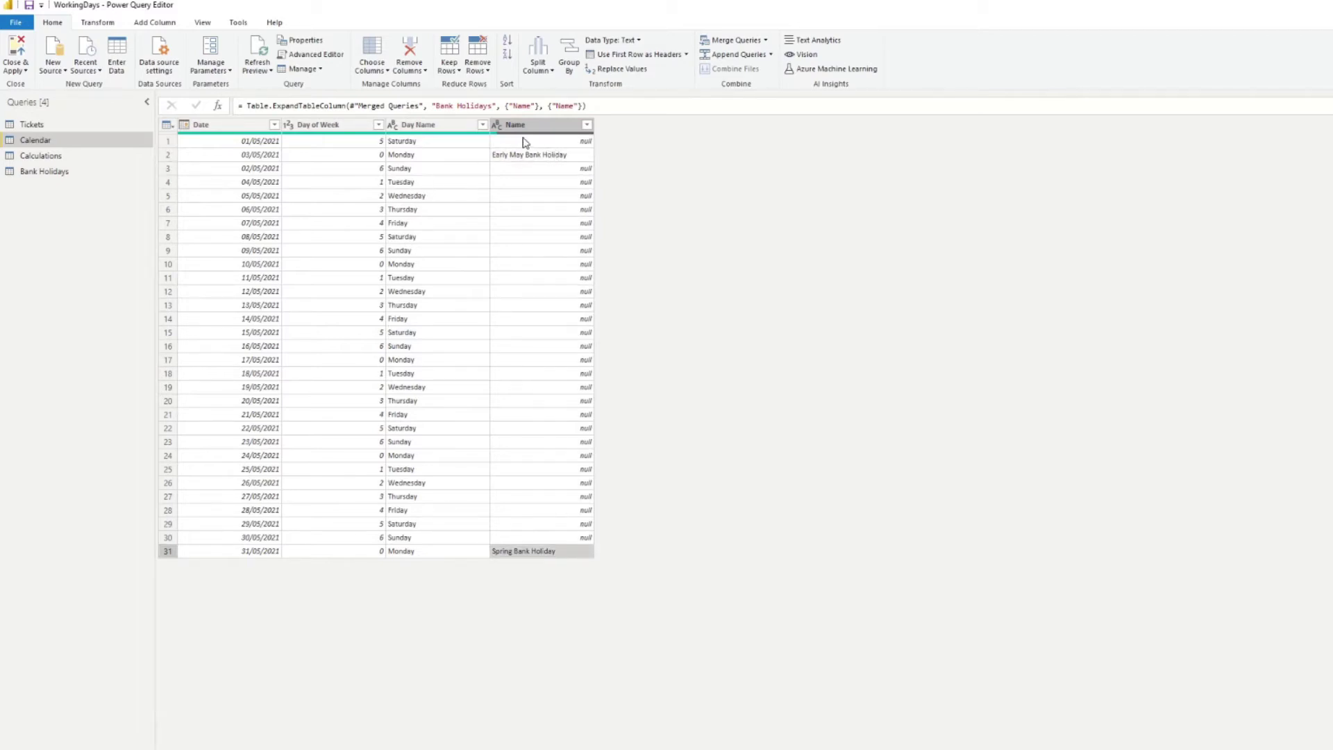
pyautogui.click(548, 227)
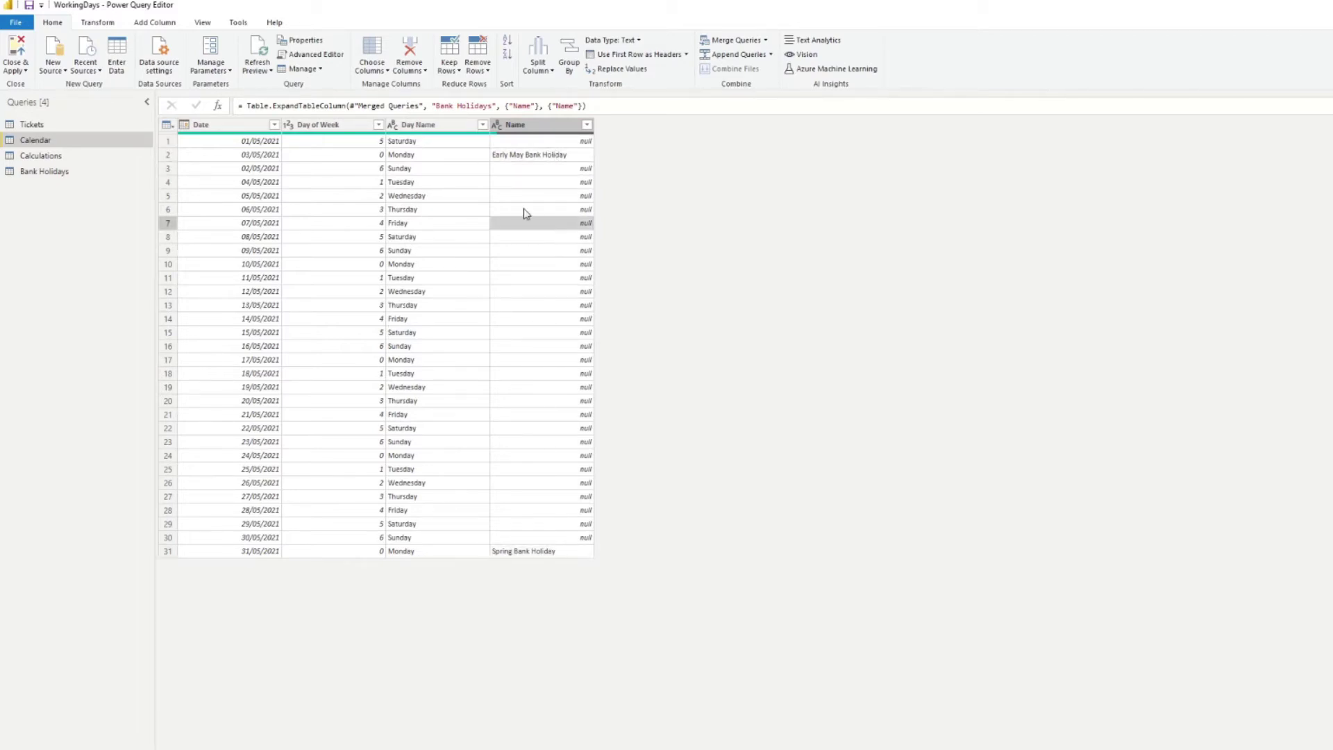
pyautogui.click(437, 126)
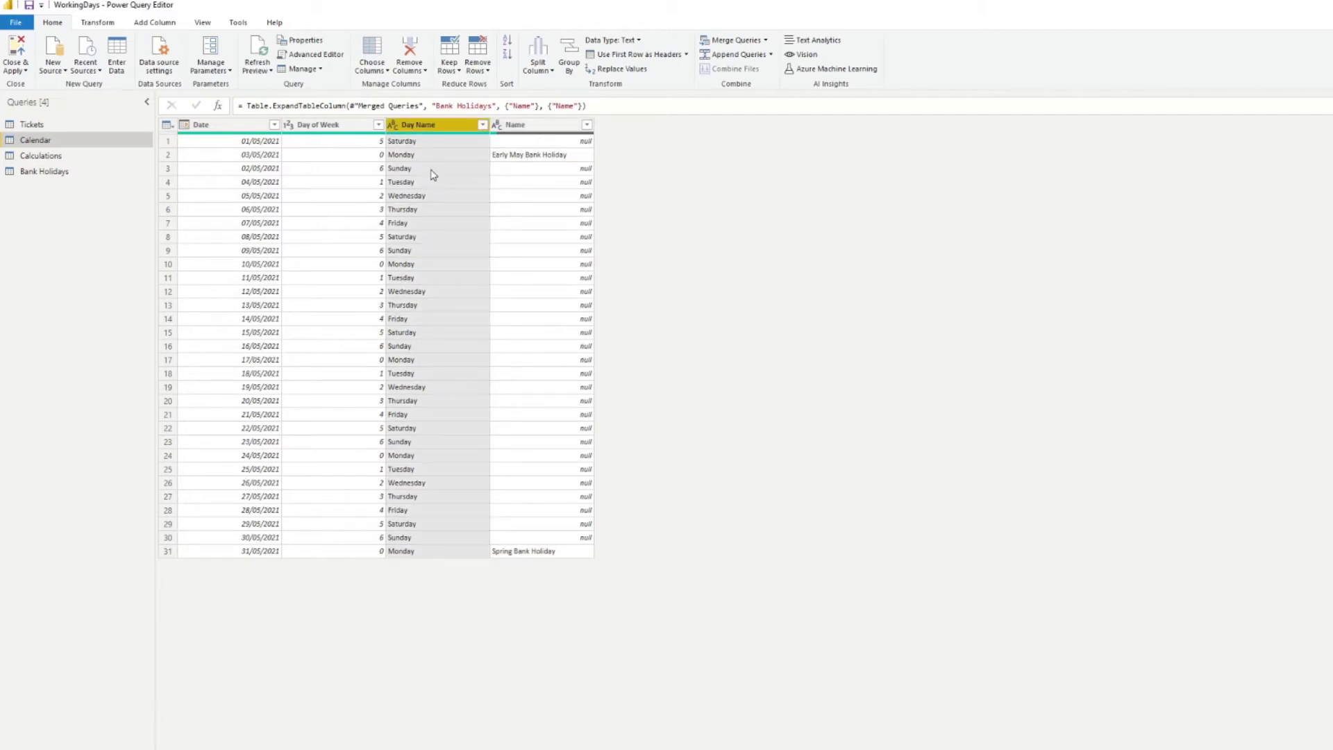
pyautogui.click(419, 153)
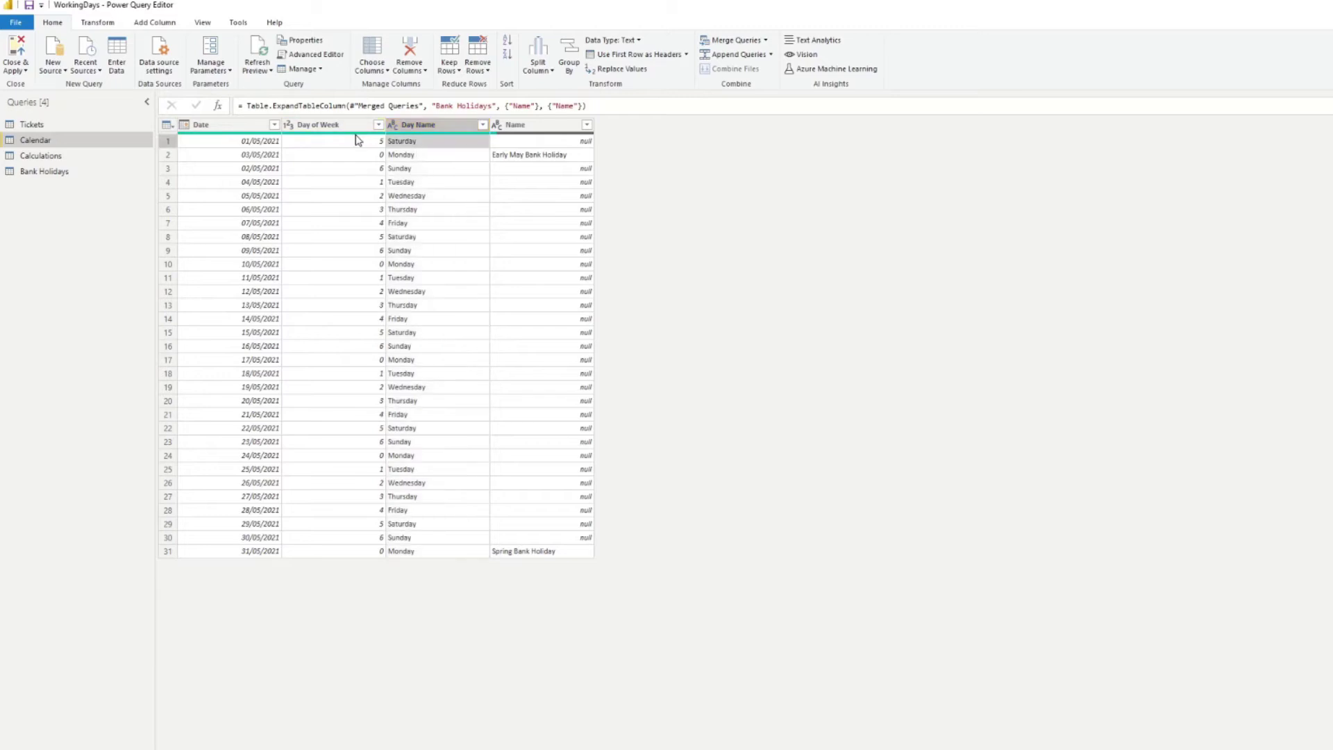
pyautogui.click(357, 141)
pyautogui.click(379, 168)
pyautogui.click(405, 169)
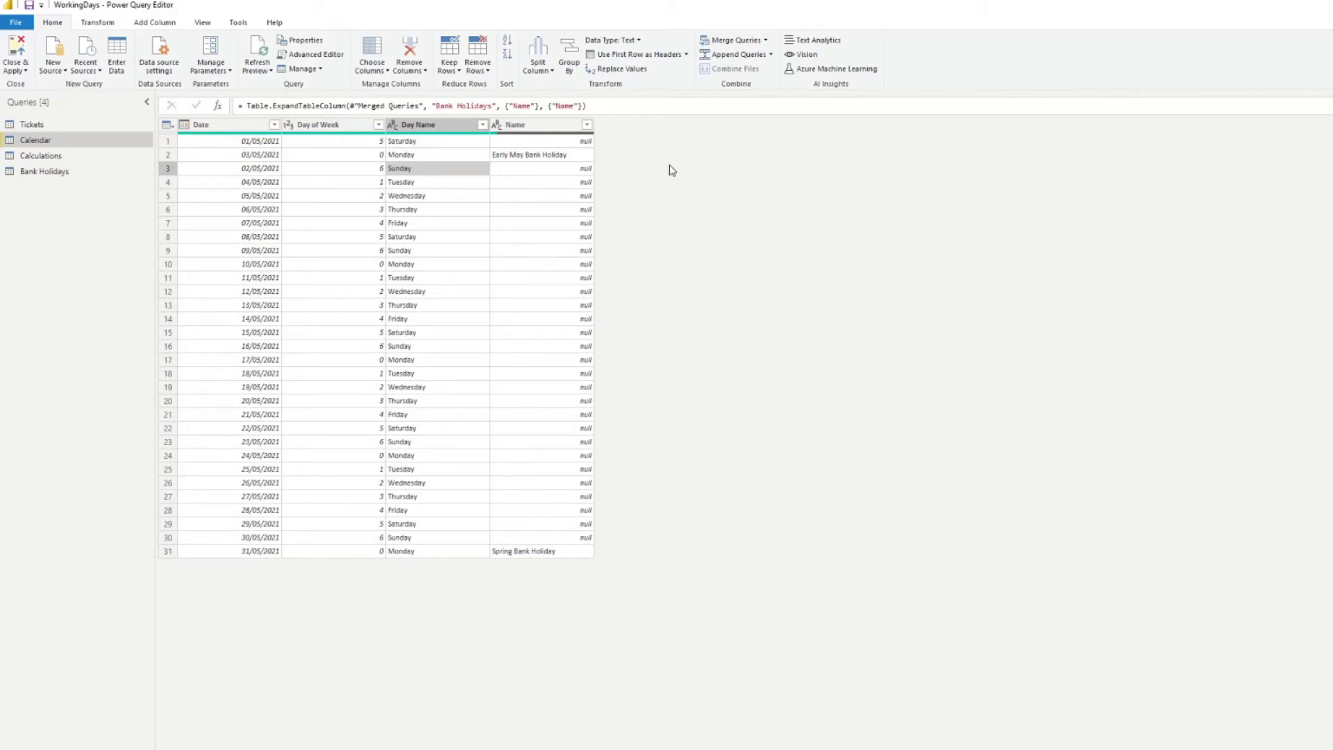
# Step: Create a custom column on Calendar named IsWorkingDay
pyautogui.click(153, 25)
pyautogui.click(70, 60)
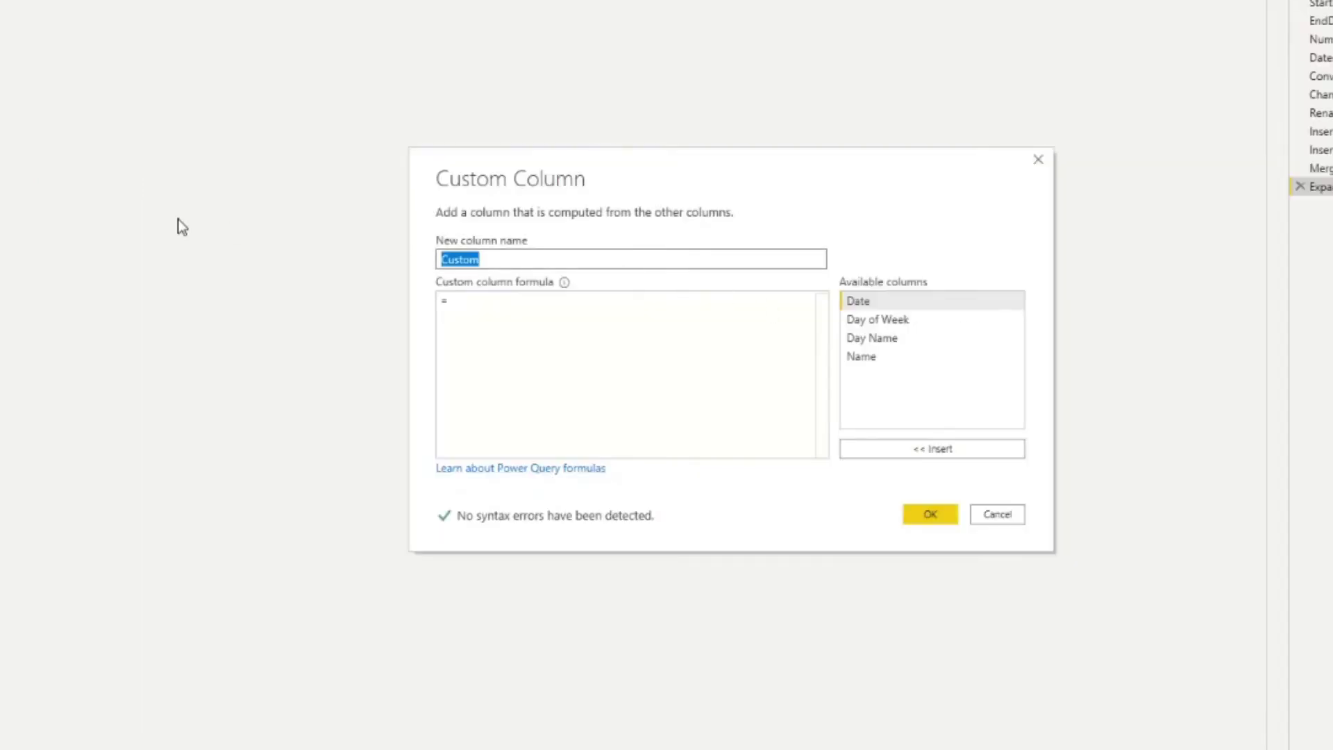
pyautogui.write('IsWorkd')
pyautogui.press('BackSpace')
pyautogui.write('ingDay')
pyautogui.press('Tab')
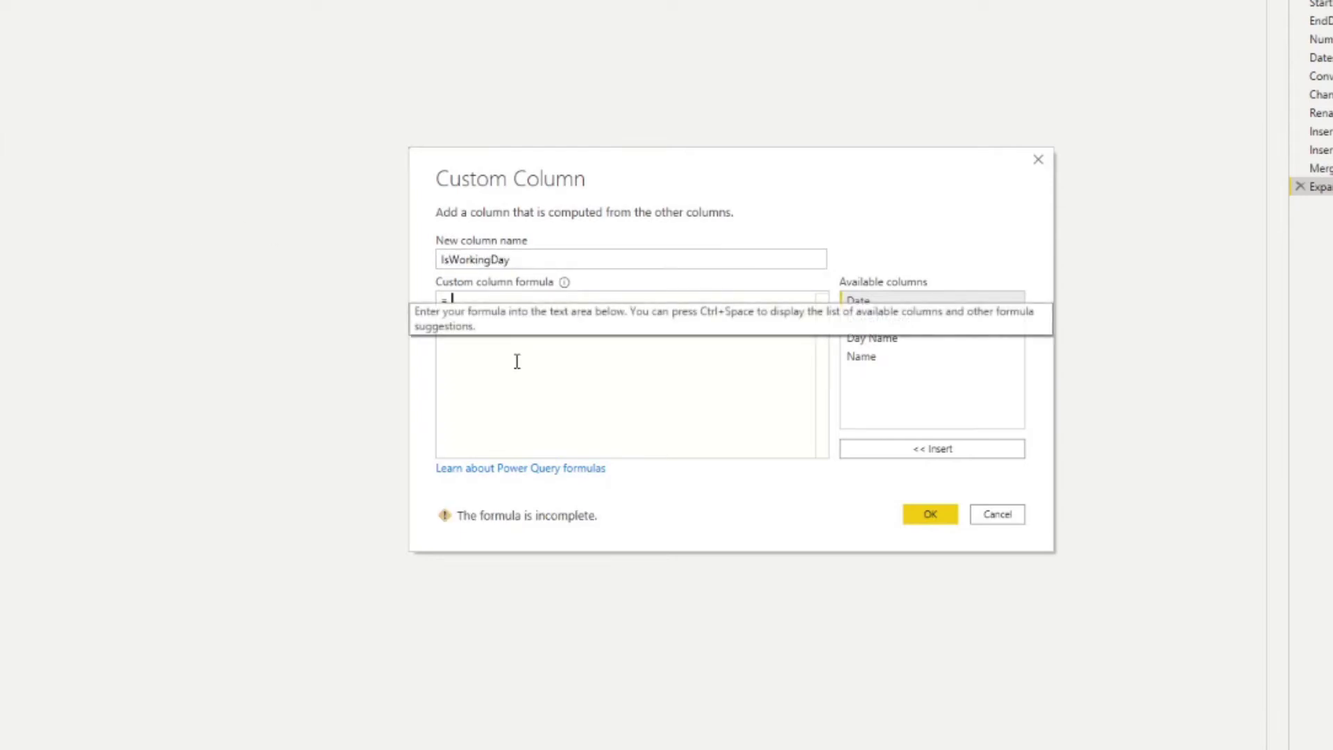
# Step: Enter the formula if [Day of Week] >= 5 or [Name] <> null then true else false
pyautogui.click(669, 362)
pyautogui.write('if ')
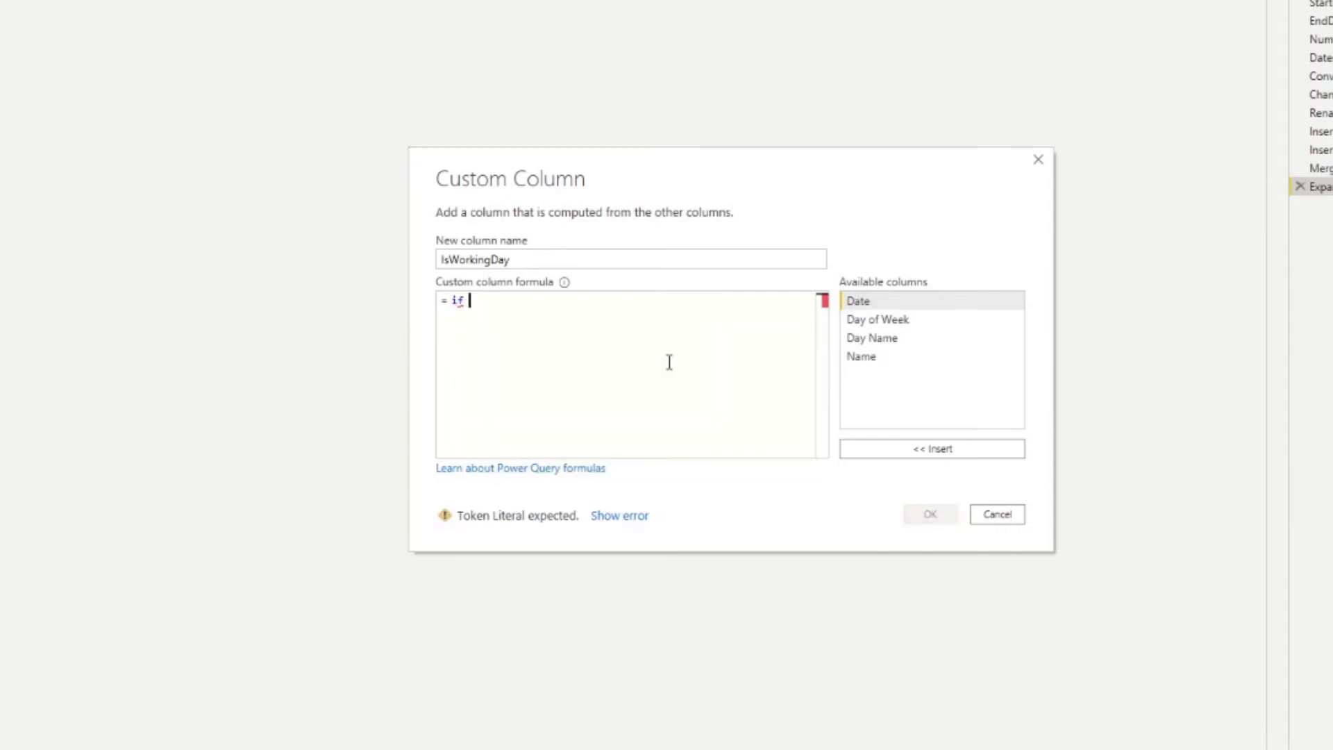
pyautogui.write('[Day of Week]')
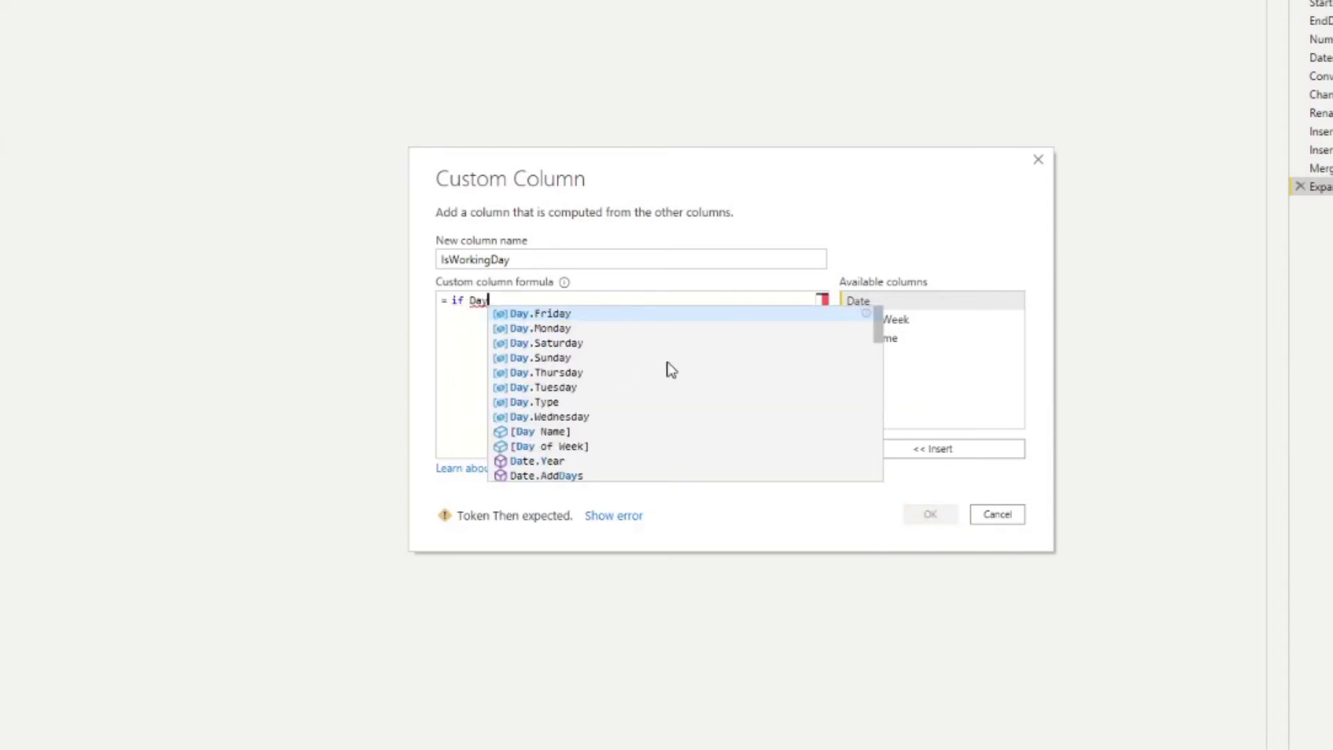
pyautogui.write(' >')
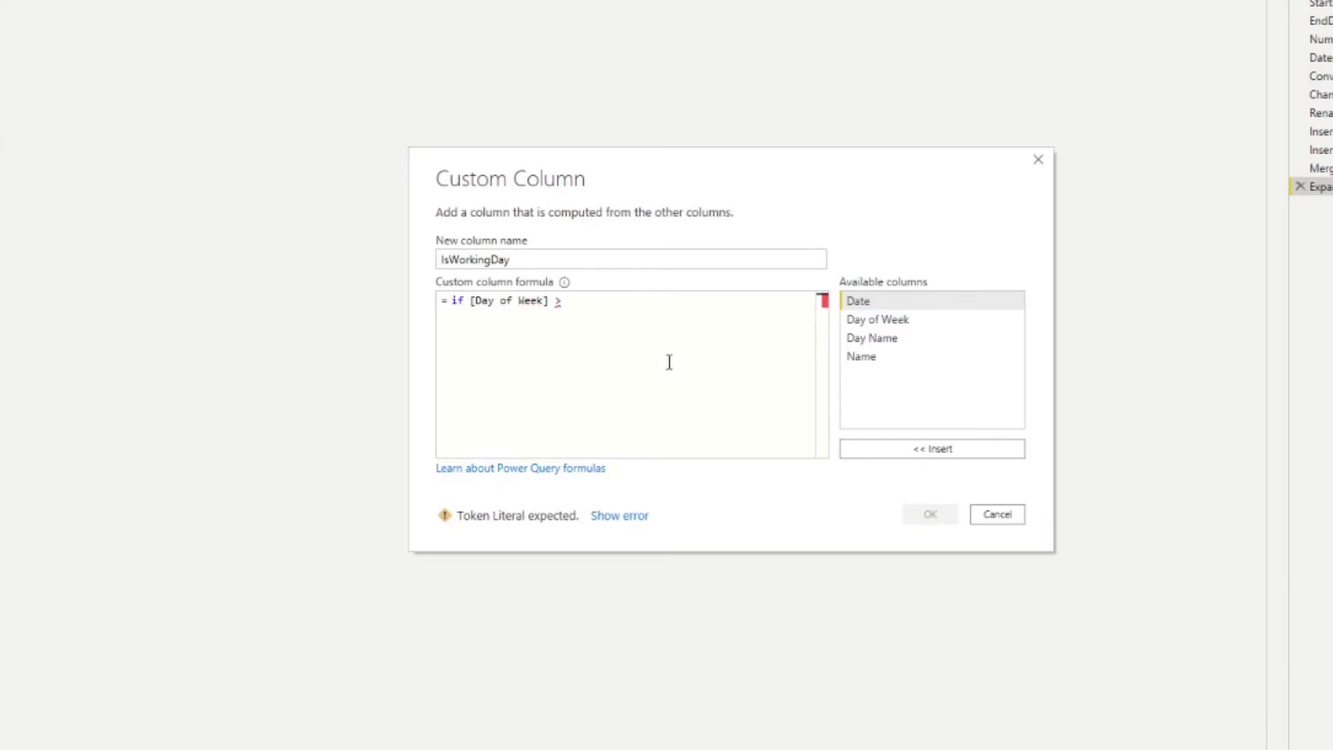
pyautogui.write('= 5')
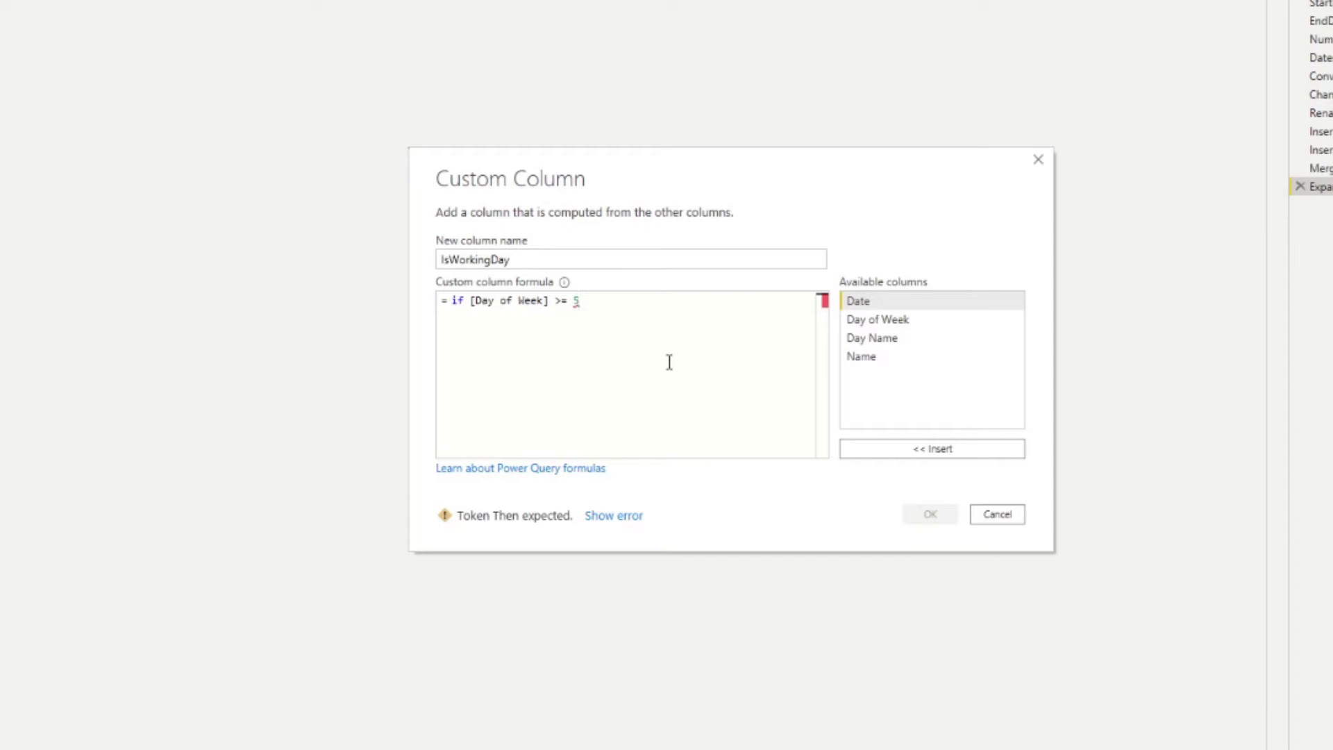
pyautogui.write(' or Name')
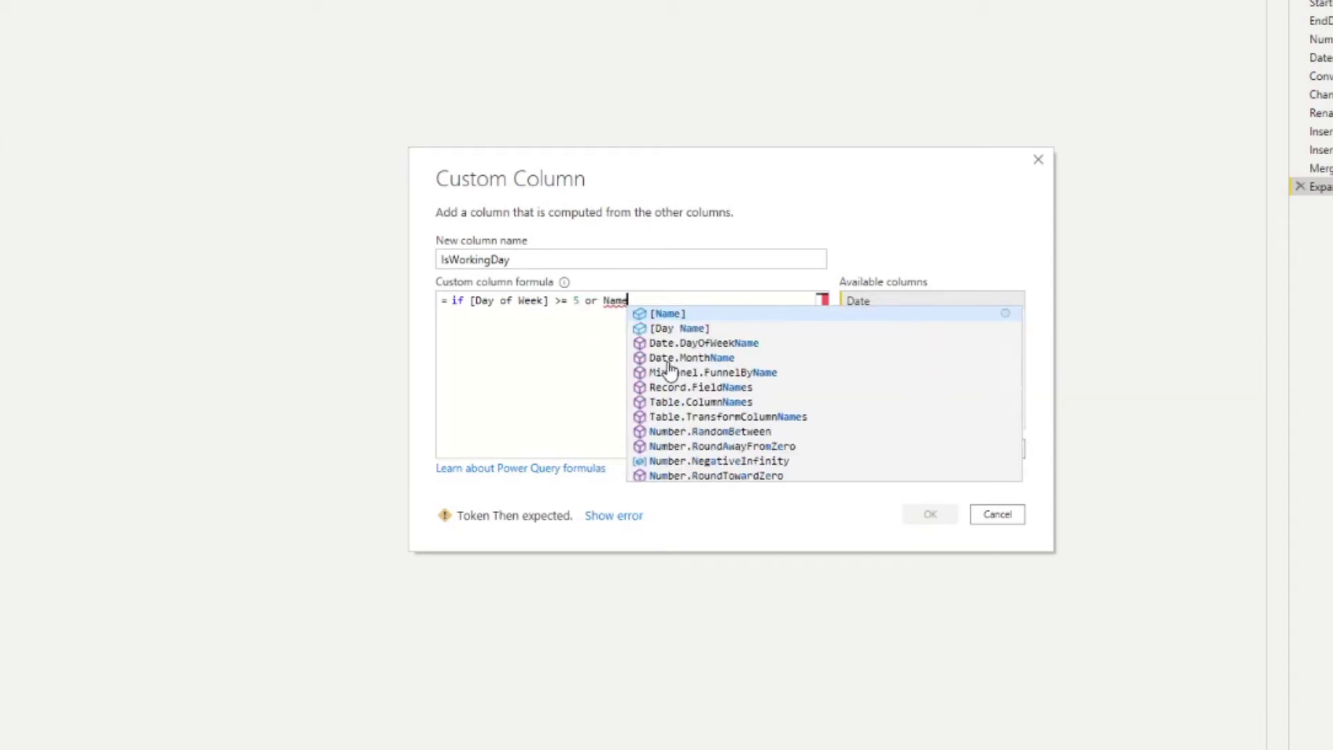
pyautogui.press('Tab')
pyautogui.write('<>')
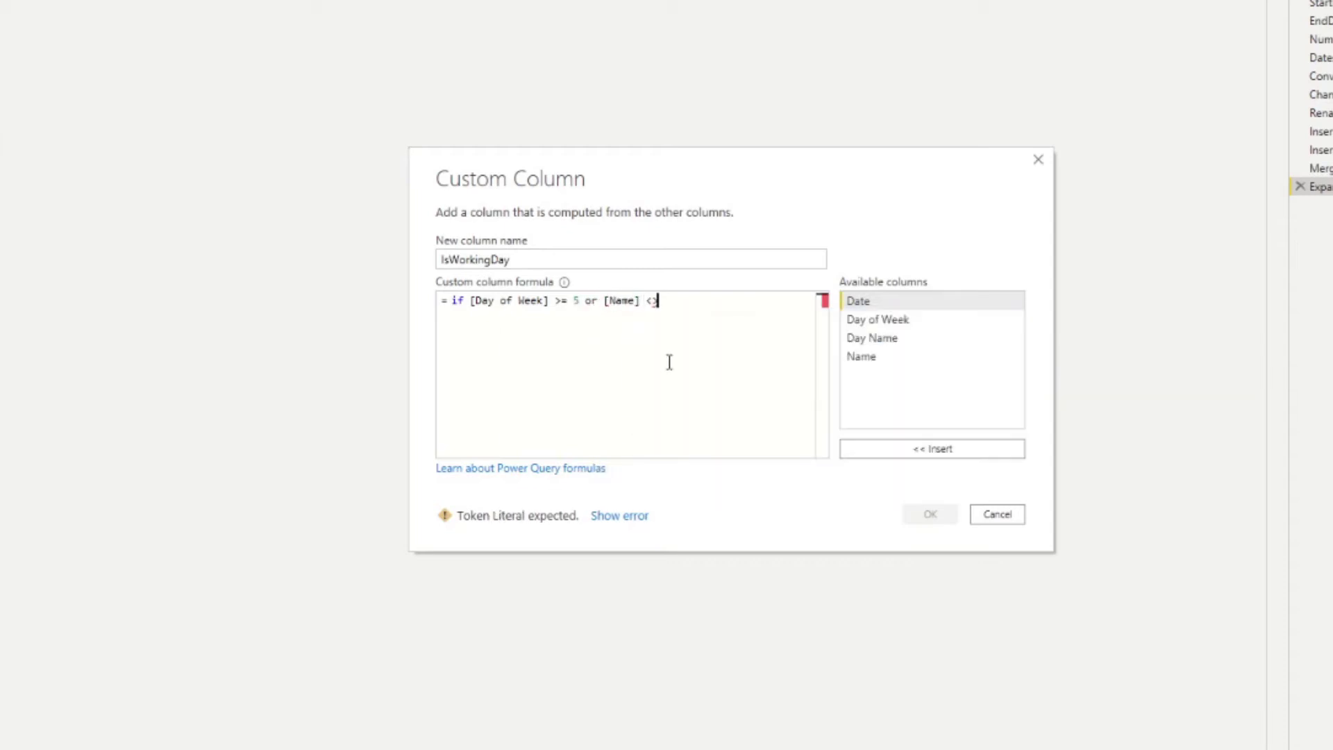
pyautogui.write(' null')
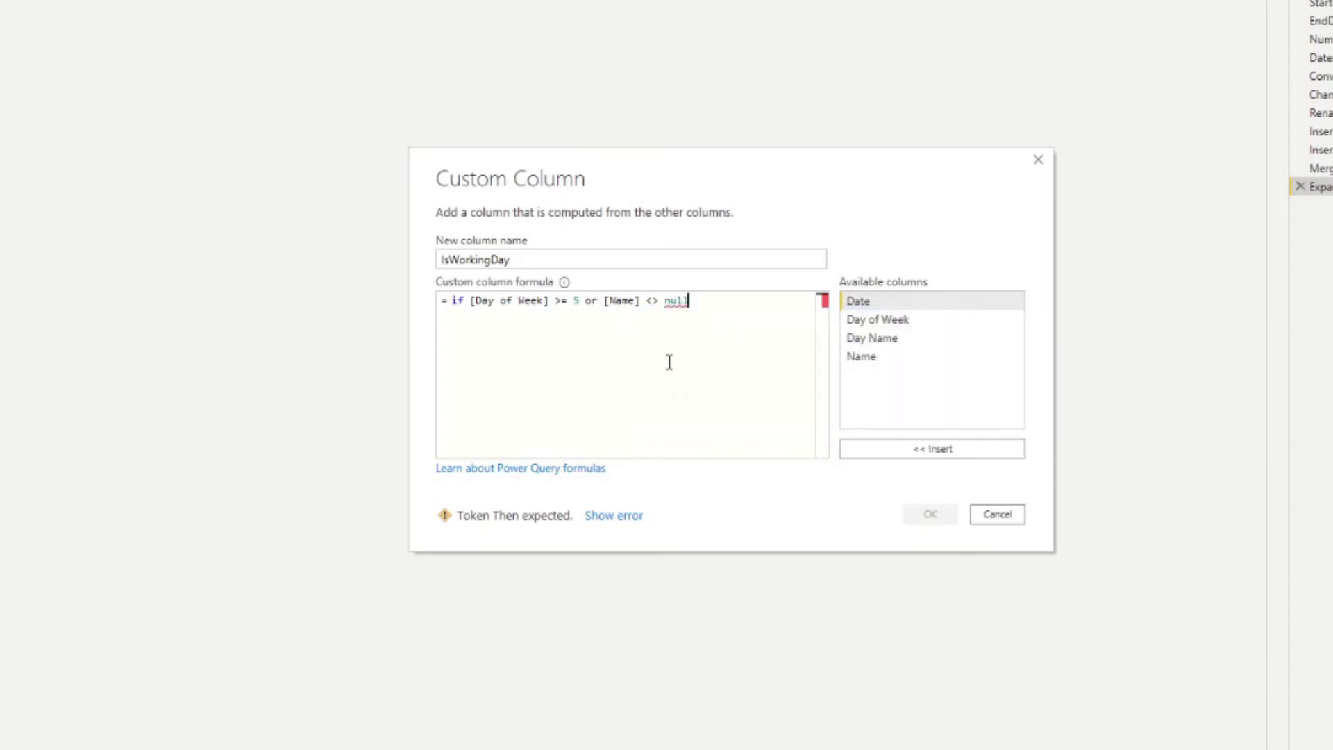
pyautogui.write('then ')
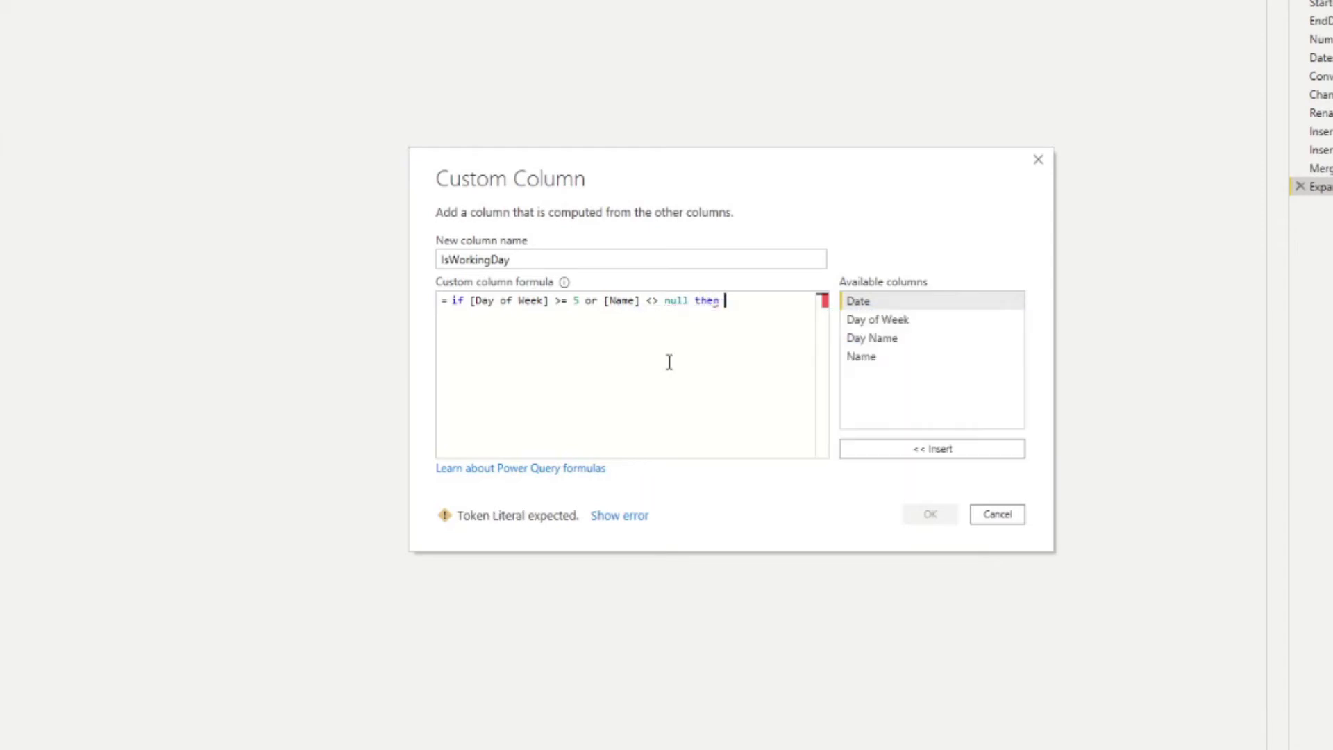
pyautogui.write('TRUE ')
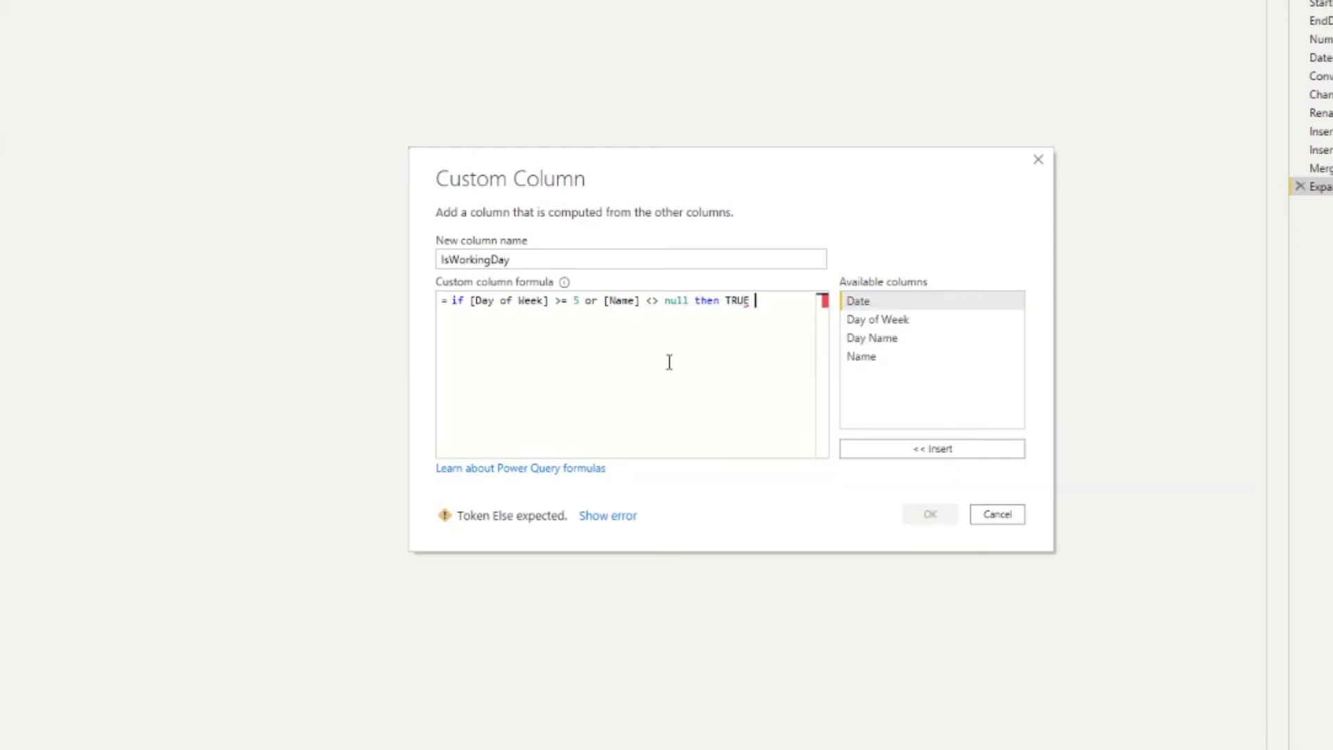
pyautogui.write('else F')
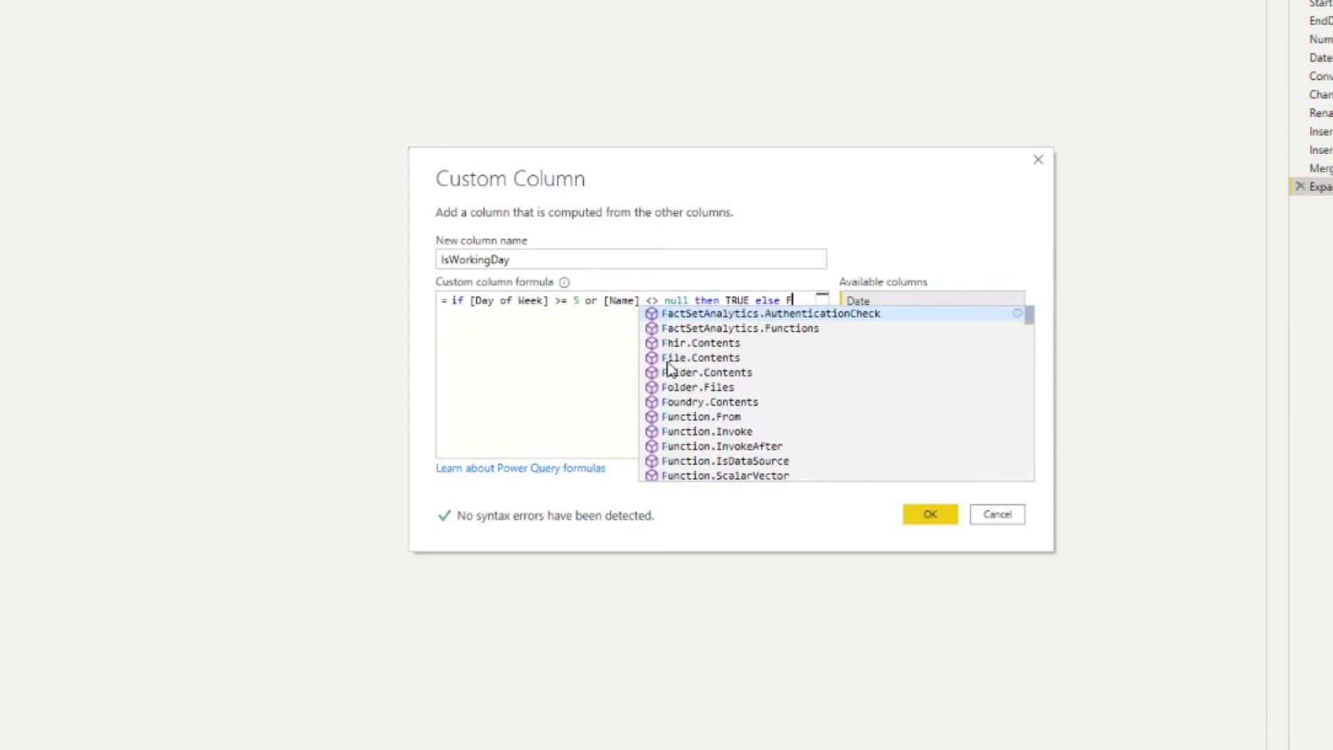
pyautogui.write('ALSE')
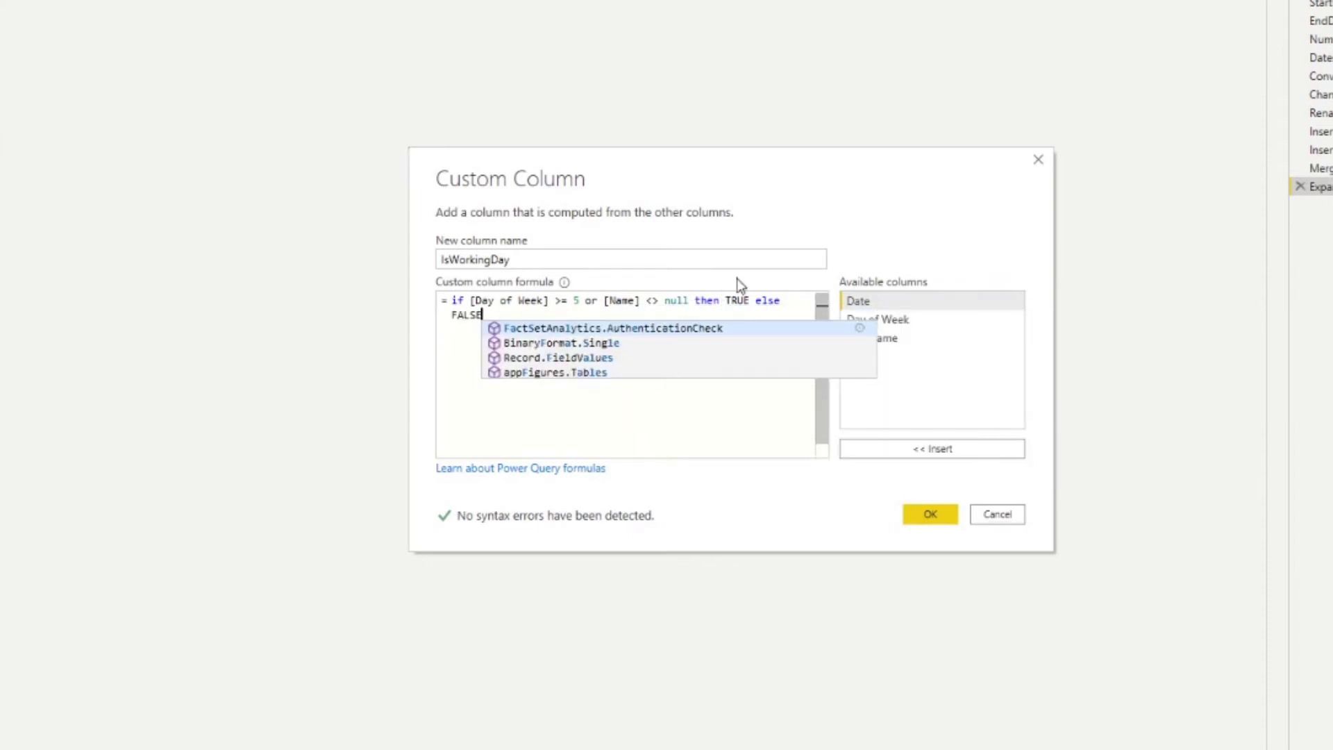
pyautogui.click(754, 304)
pyautogui.click(807, 374)
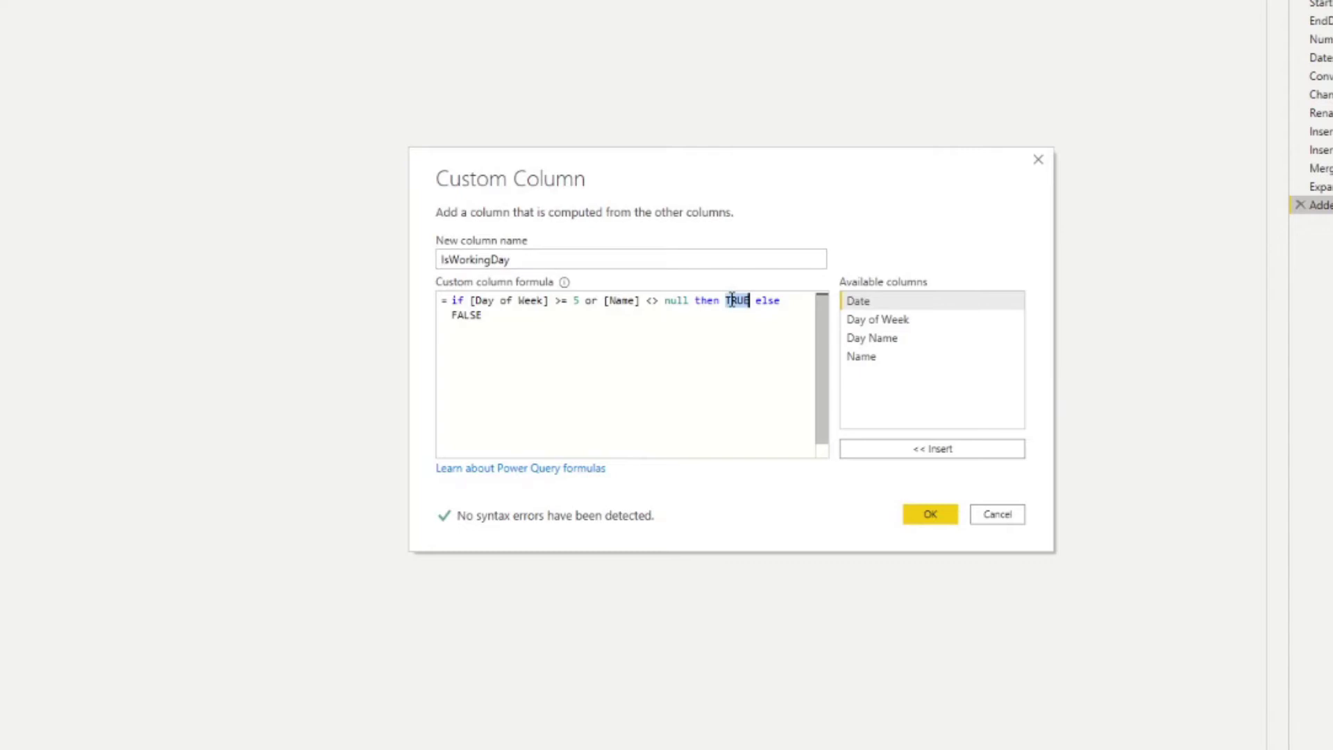
pyautogui.write('true')
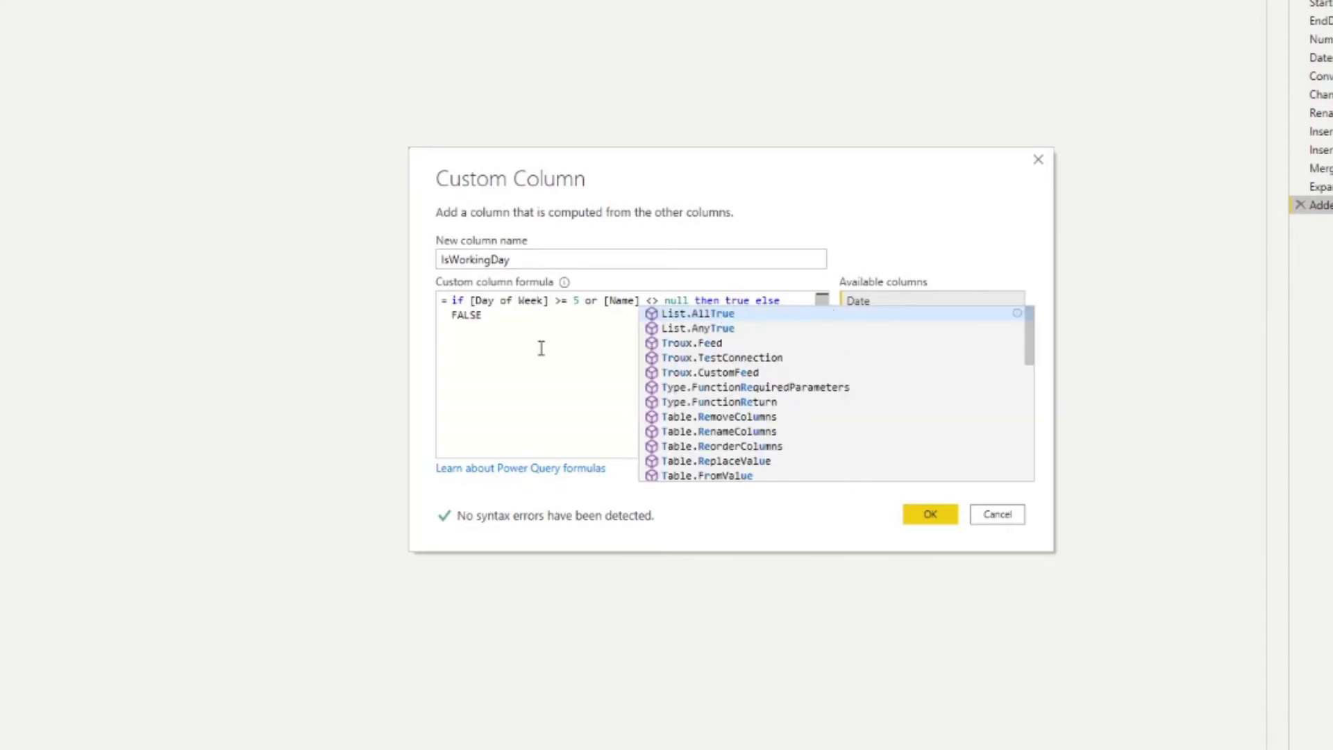
pyautogui.doubleClick(481, 316)
pyautogui.write('false')
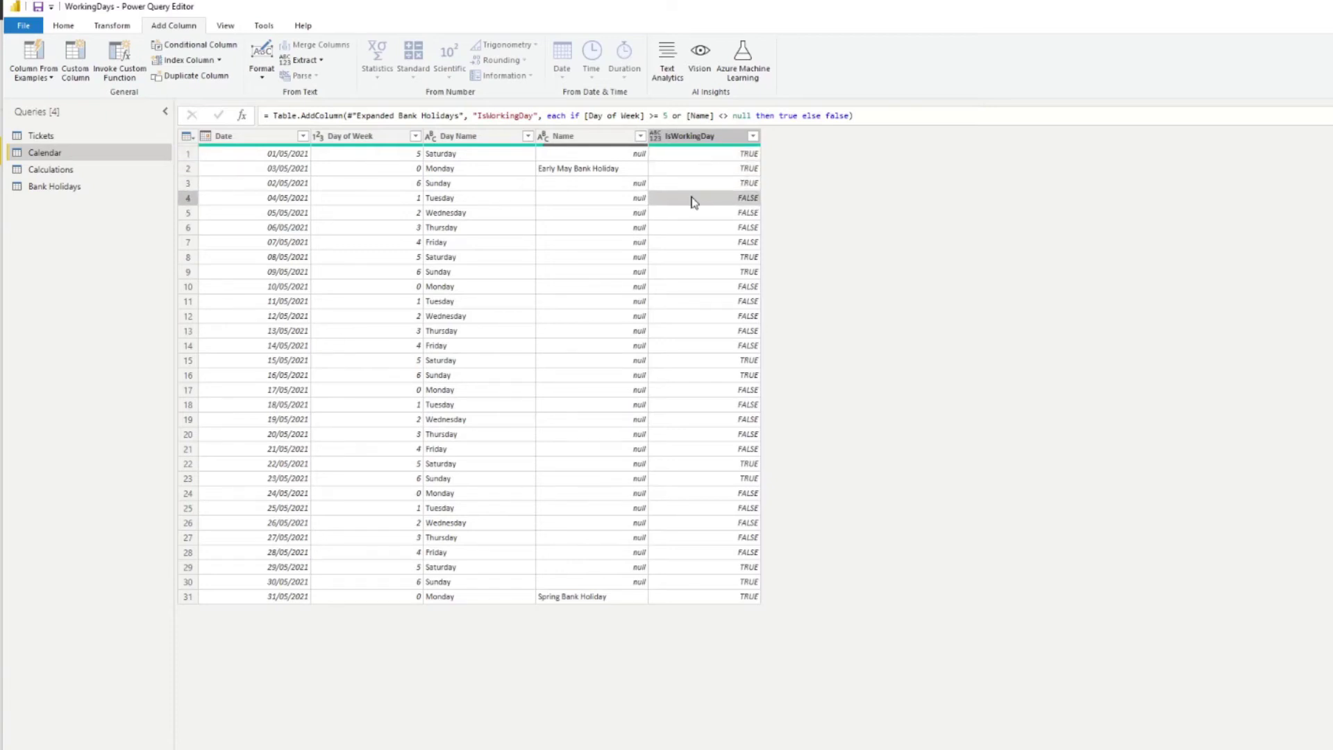
# Step: Compare the Day Name, Name and IsWorkingDay values in the first Calendar rows
pyautogui.click(483, 202)
pyautogui.click(539, 204)
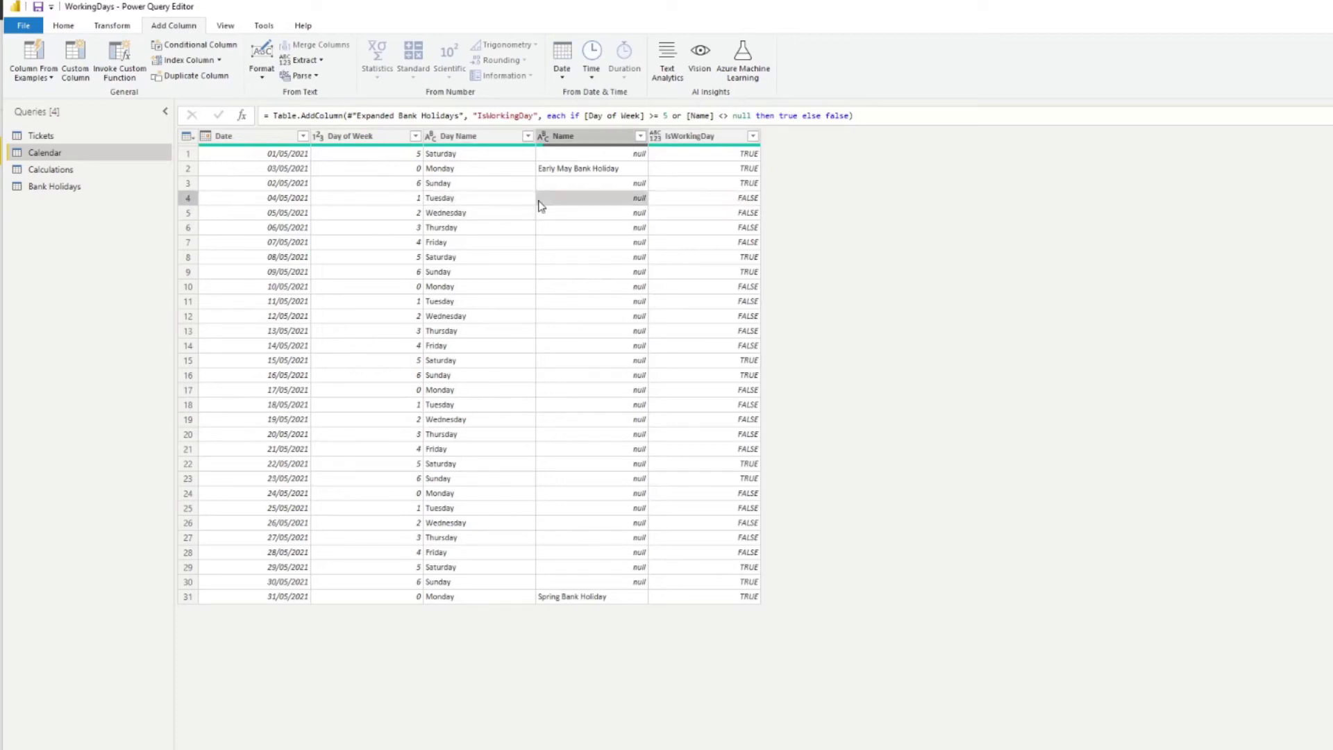
pyautogui.click(711, 205)
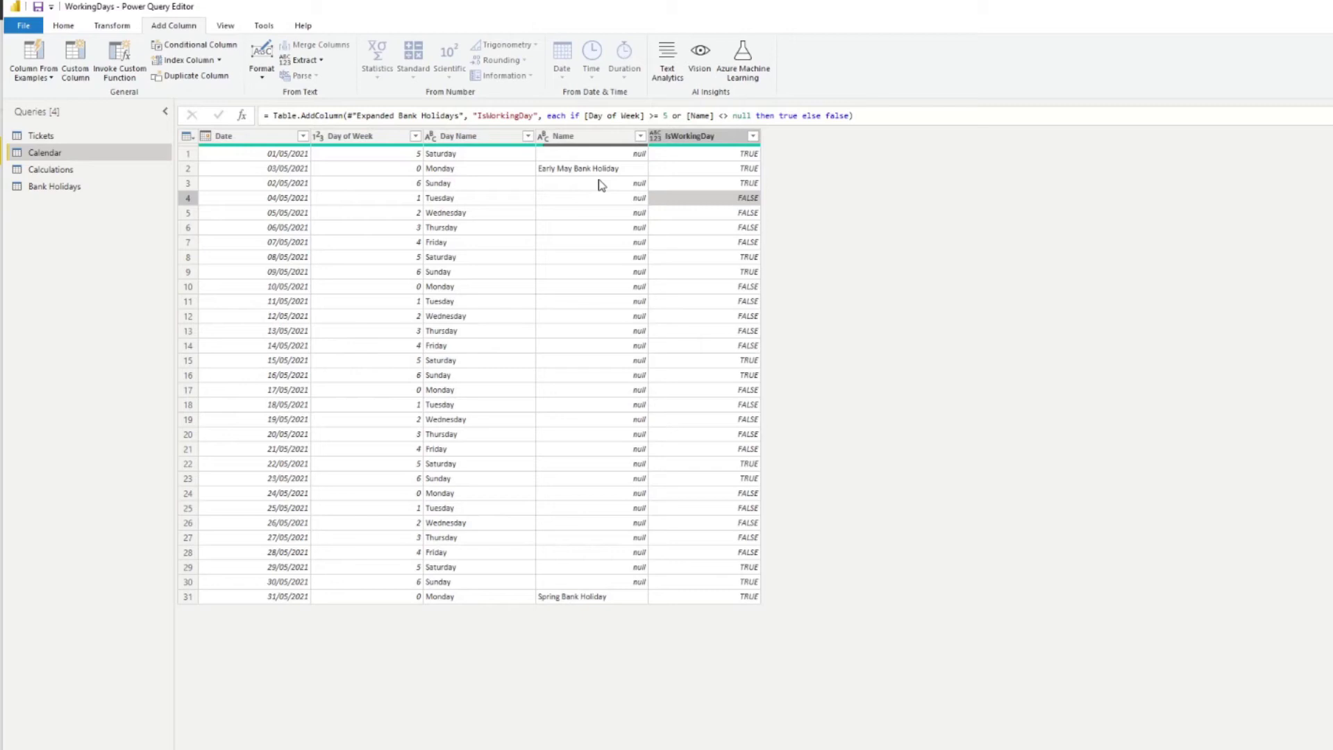
pyautogui.click(568, 169)
pyautogui.click(459, 159)
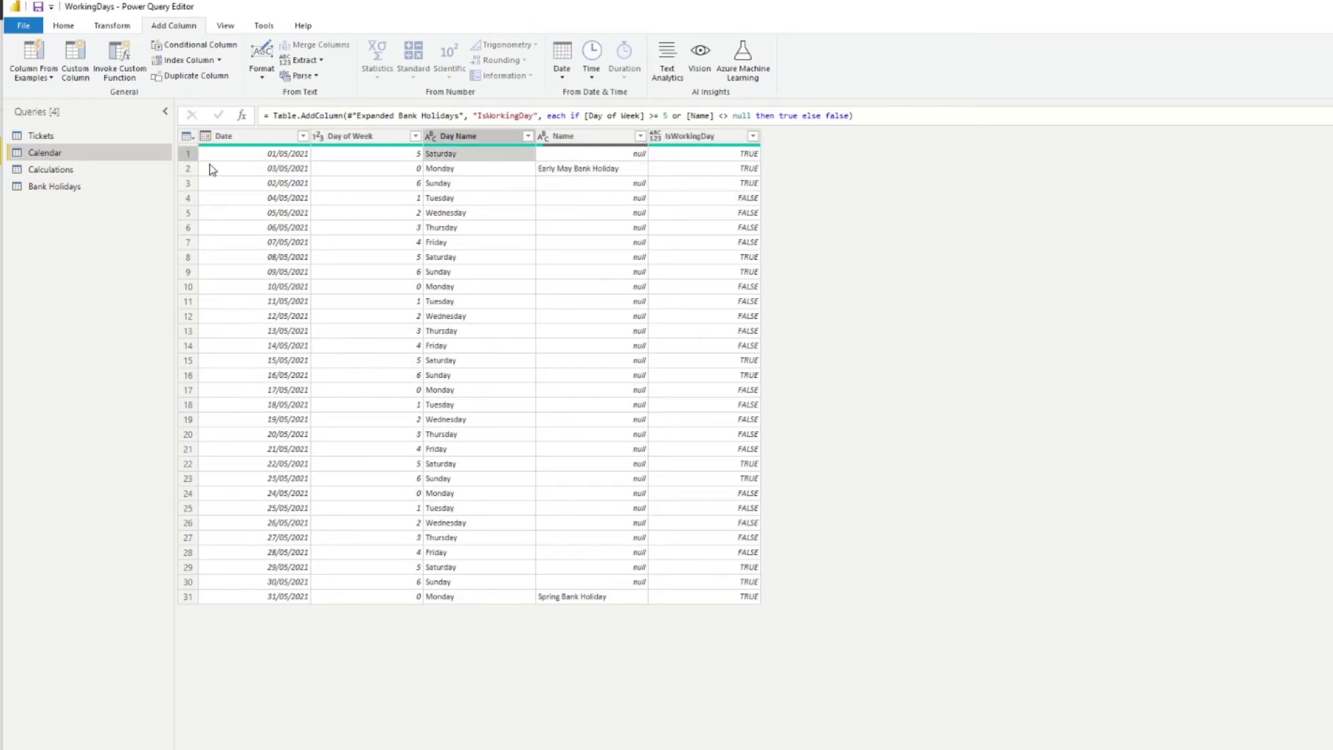
pyautogui.click(188, 154)
pyautogui.click(192, 186)
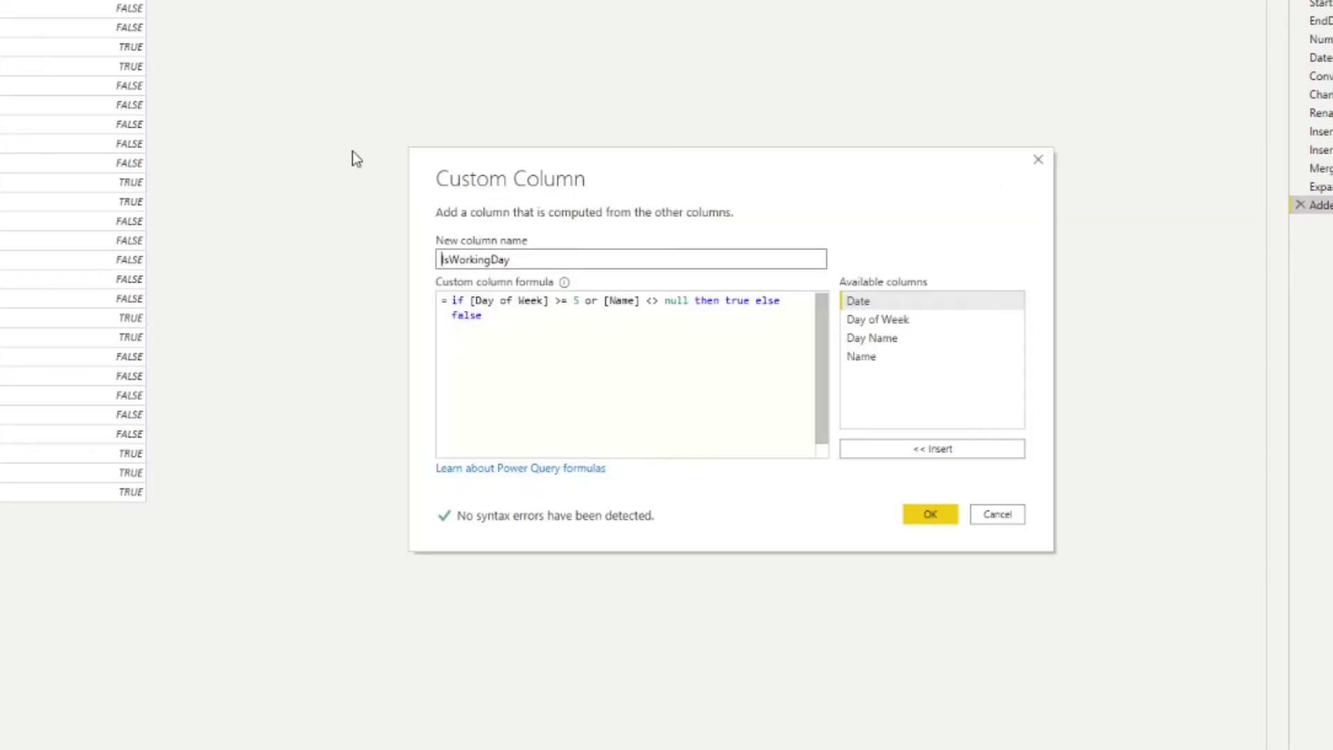
# Step: Swap the results to then false else true and confirm the IsWorkingDay column
pyautogui.doubleClick(737, 300)
pyautogui.write('false')
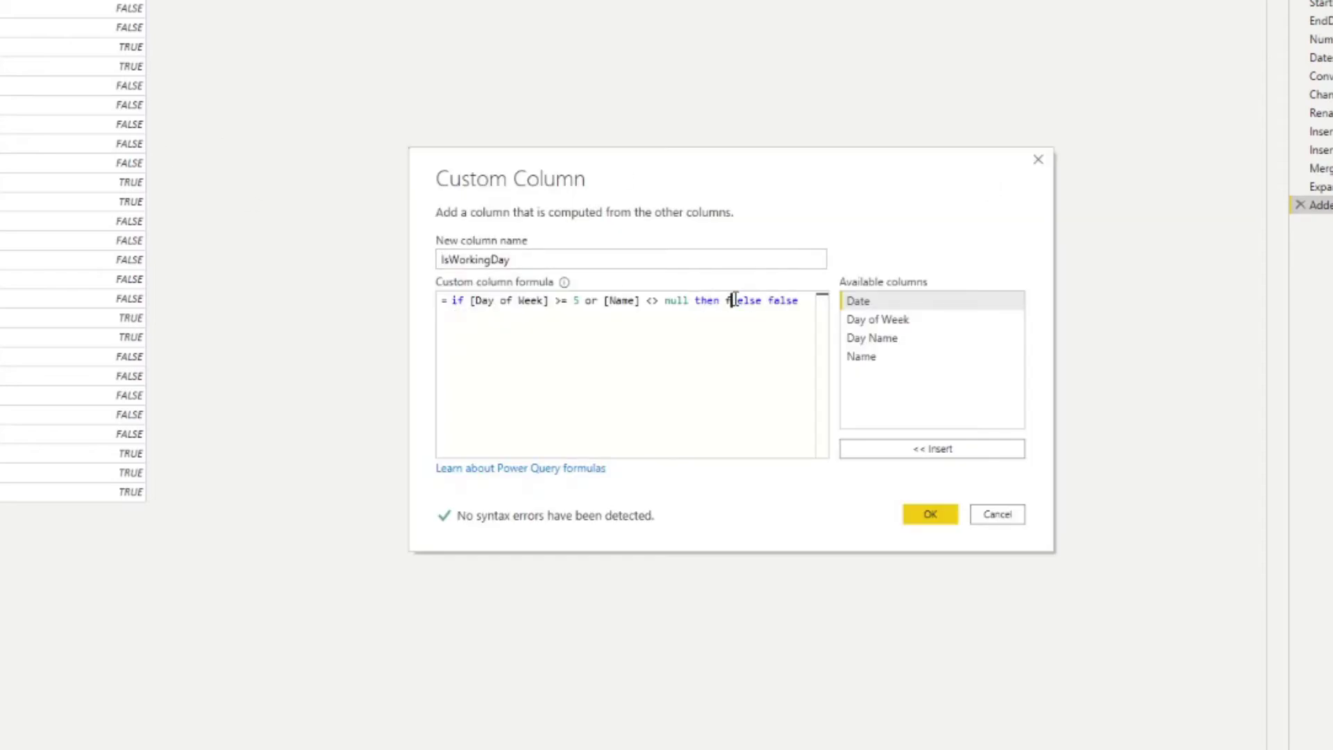
pyautogui.press('Escape')
pyautogui.click(480, 316)
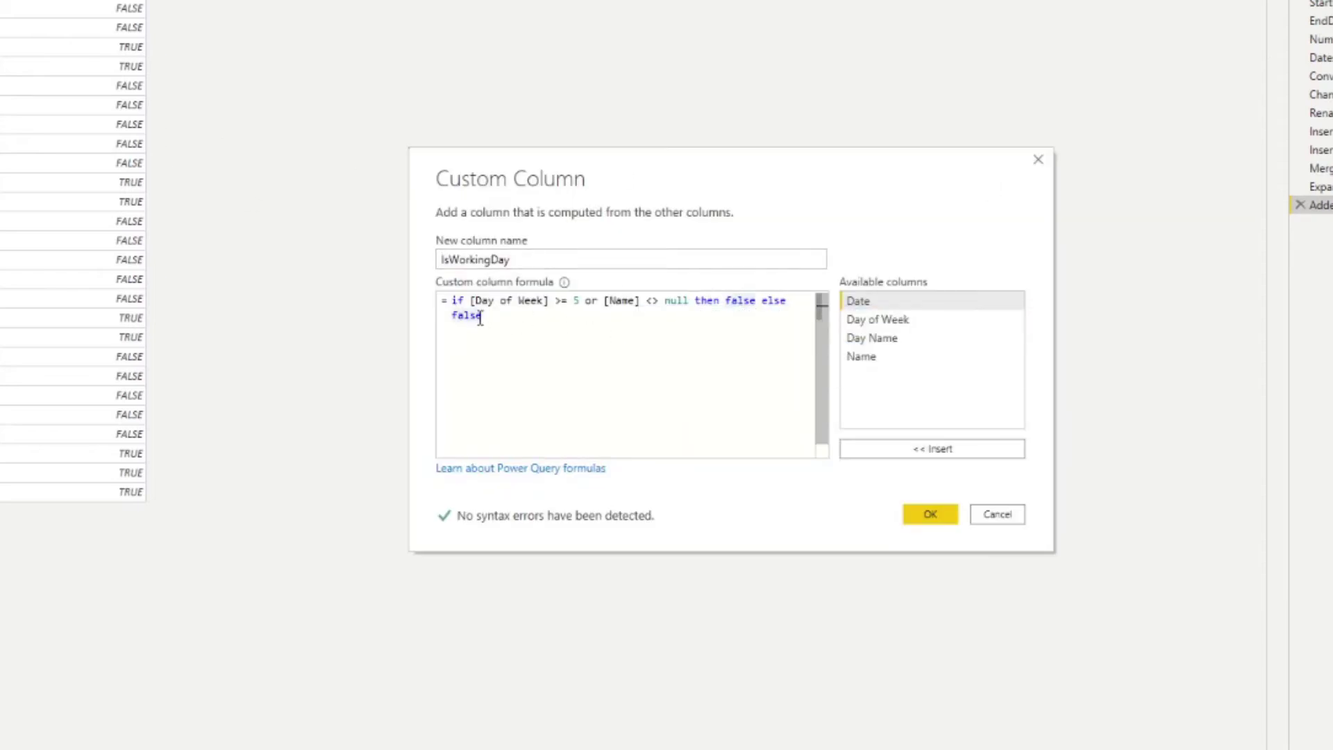
pyautogui.doubleClick(480, 316)
pyautogui.write('true')
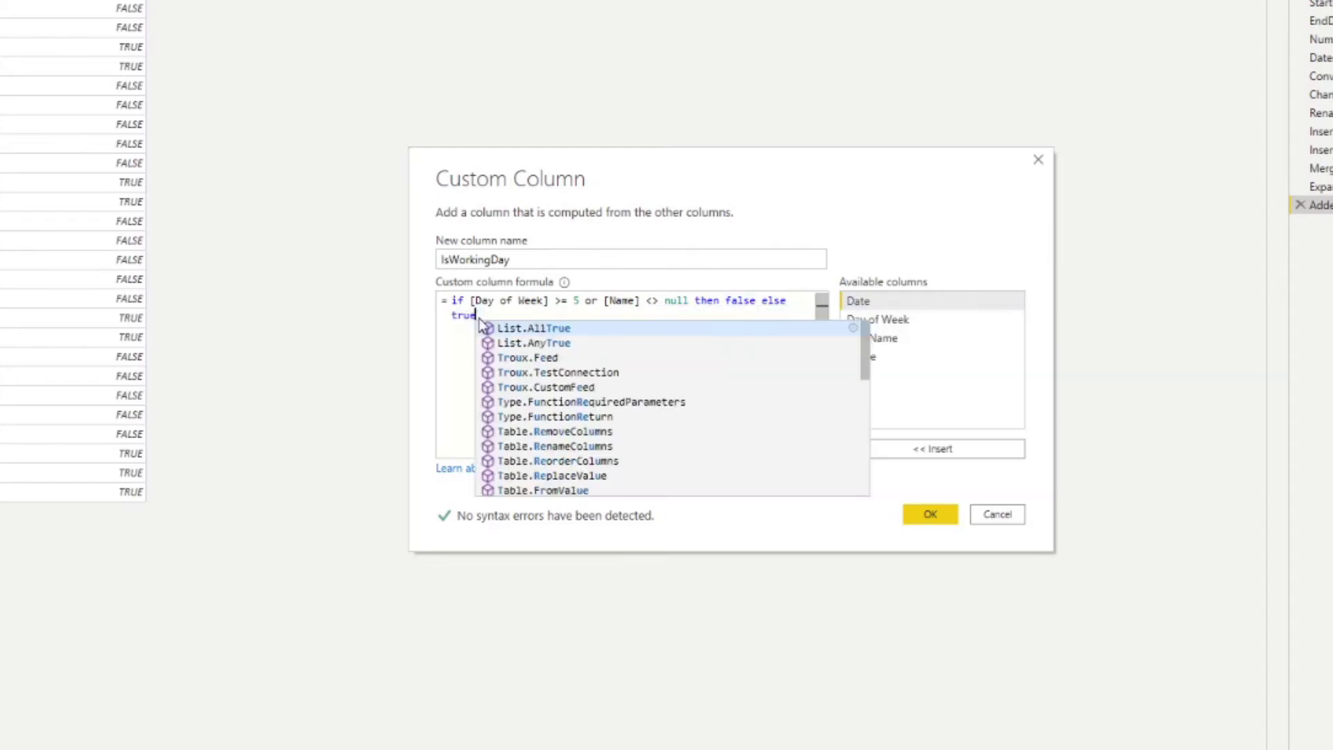
pyautogui.click(931, 514)
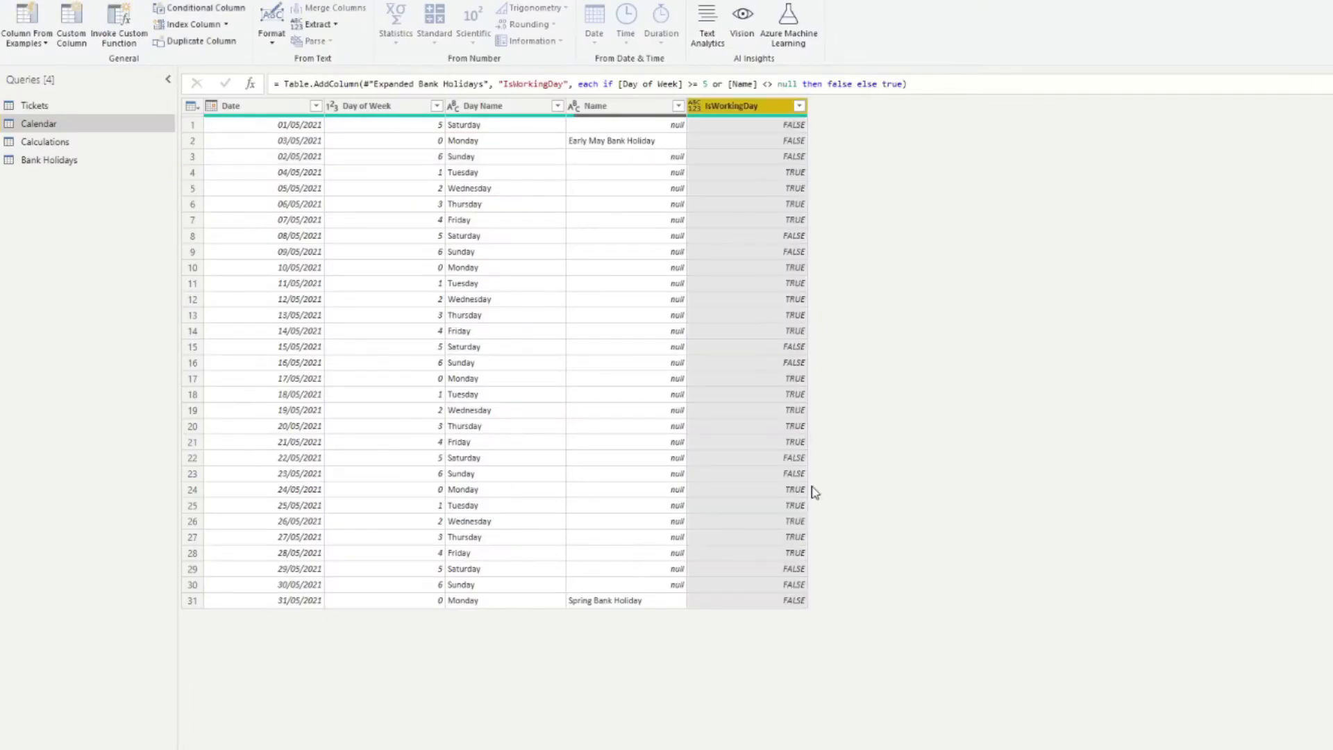
# Step: Verify IsWorkingDay is FALSE for Saturday 29/05, Sunday 30/05 and the Spring Bank Holiday
pyautogui.click(749, 520)
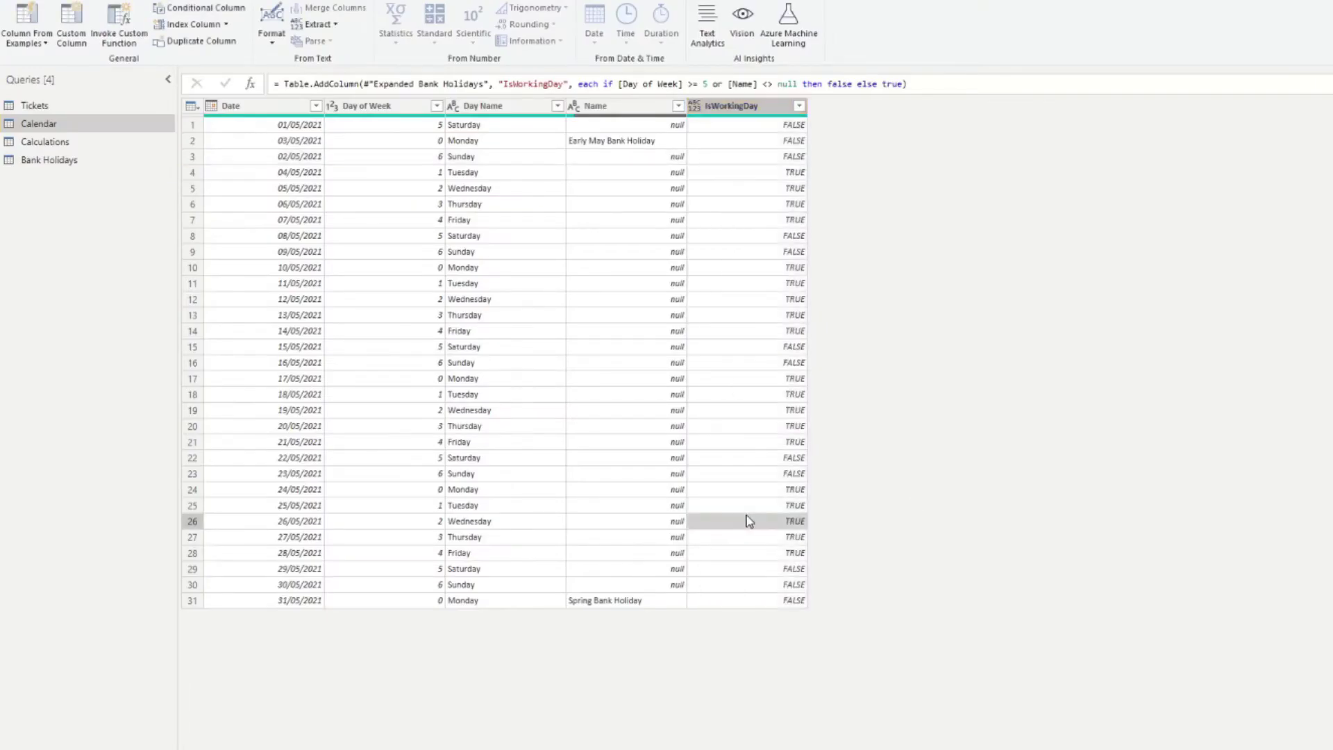
pyautogui.click(495, 555)
pyautogui.click(464, 570)
pyautogui.click(192, 573)
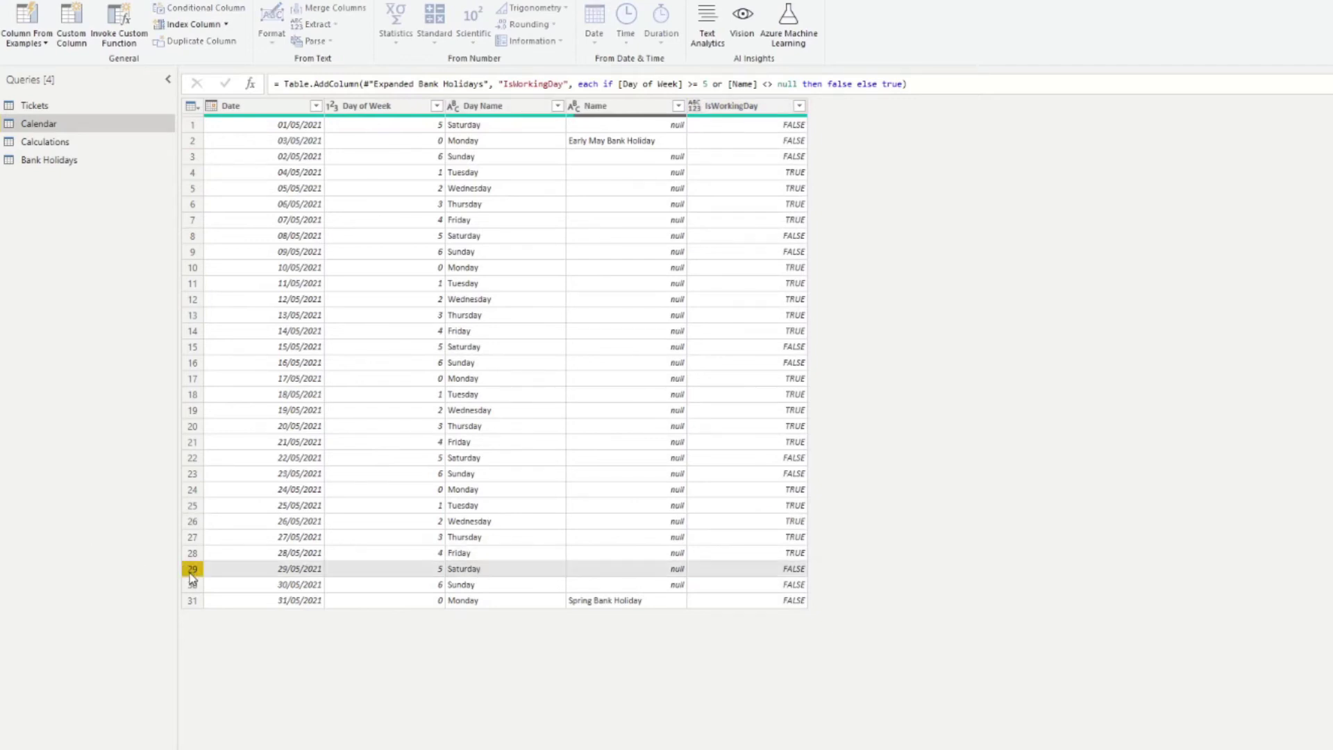
pyautogui.click(192, 585)
pyautogui.click(193, 571)
pyautogui.click(195, 587)
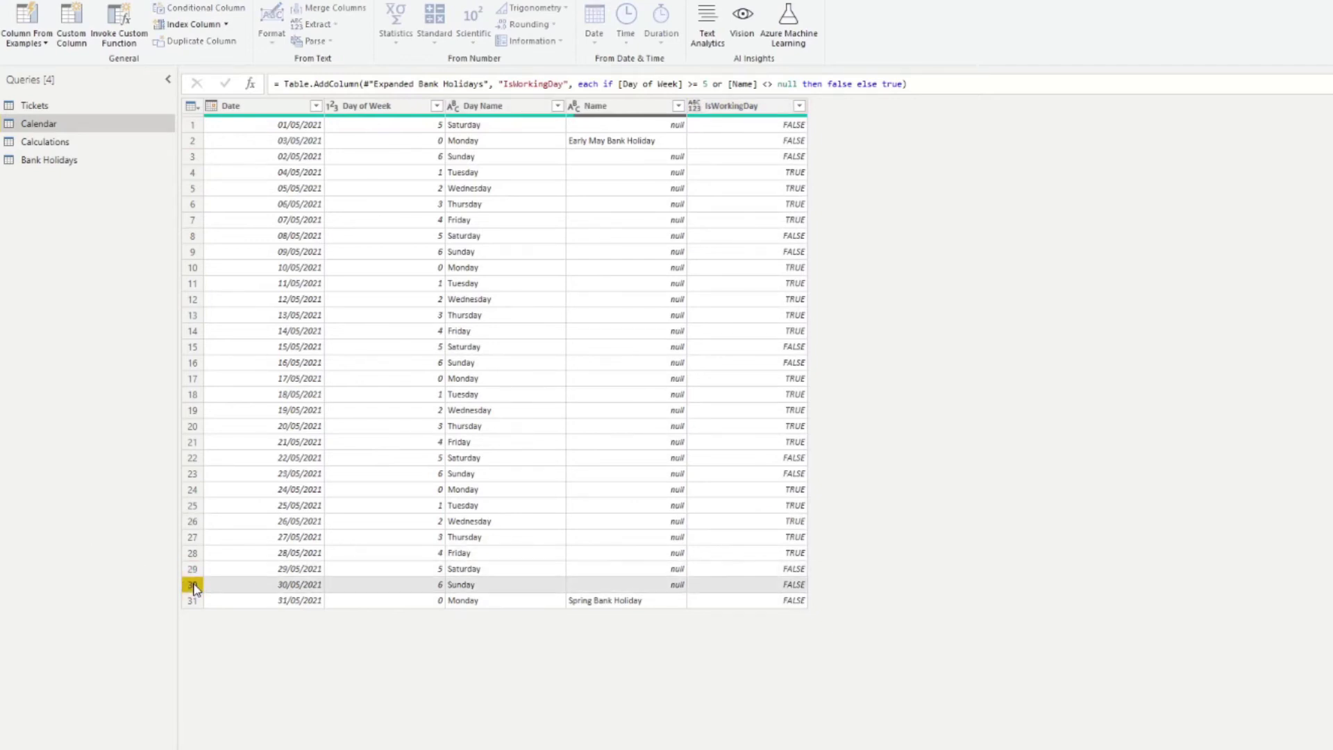
pyautogui.click(193, 601)
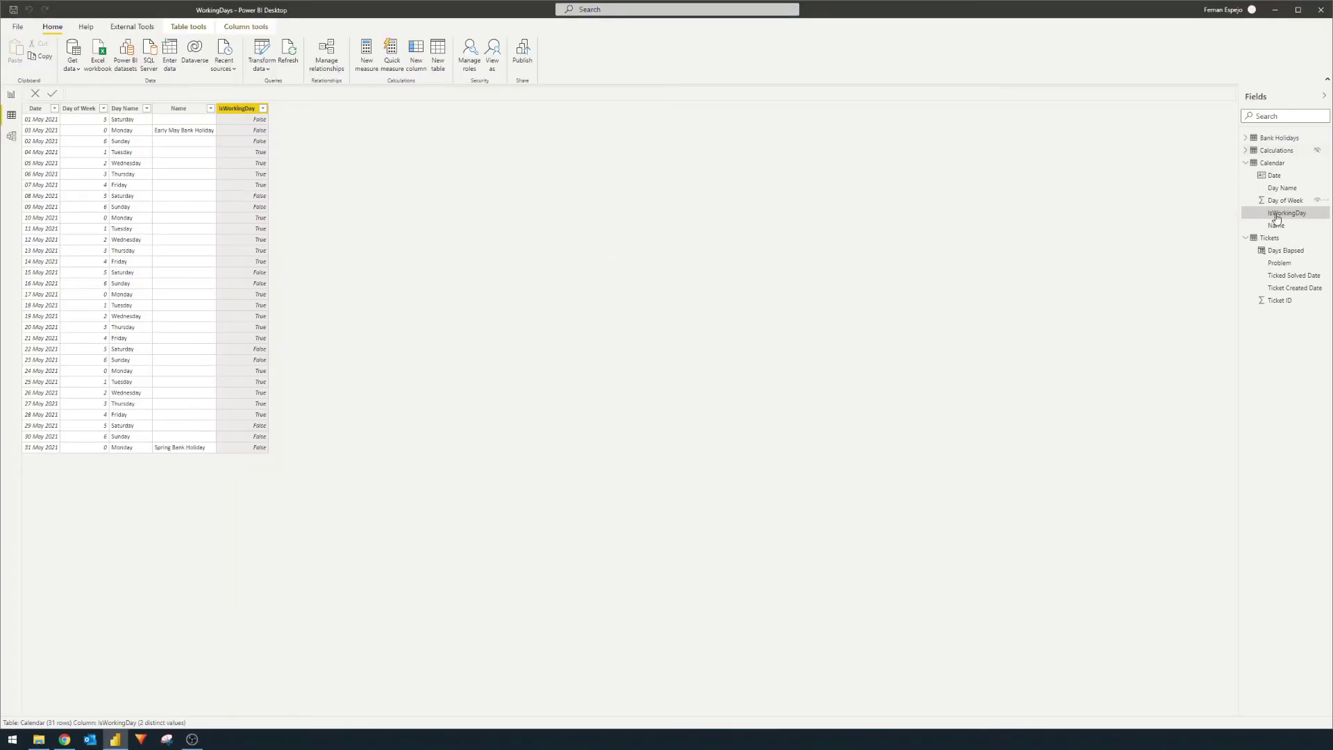
# Step: Start a new Tickets column named Working Days Elapsed
pyautogui.click(1274, 238)
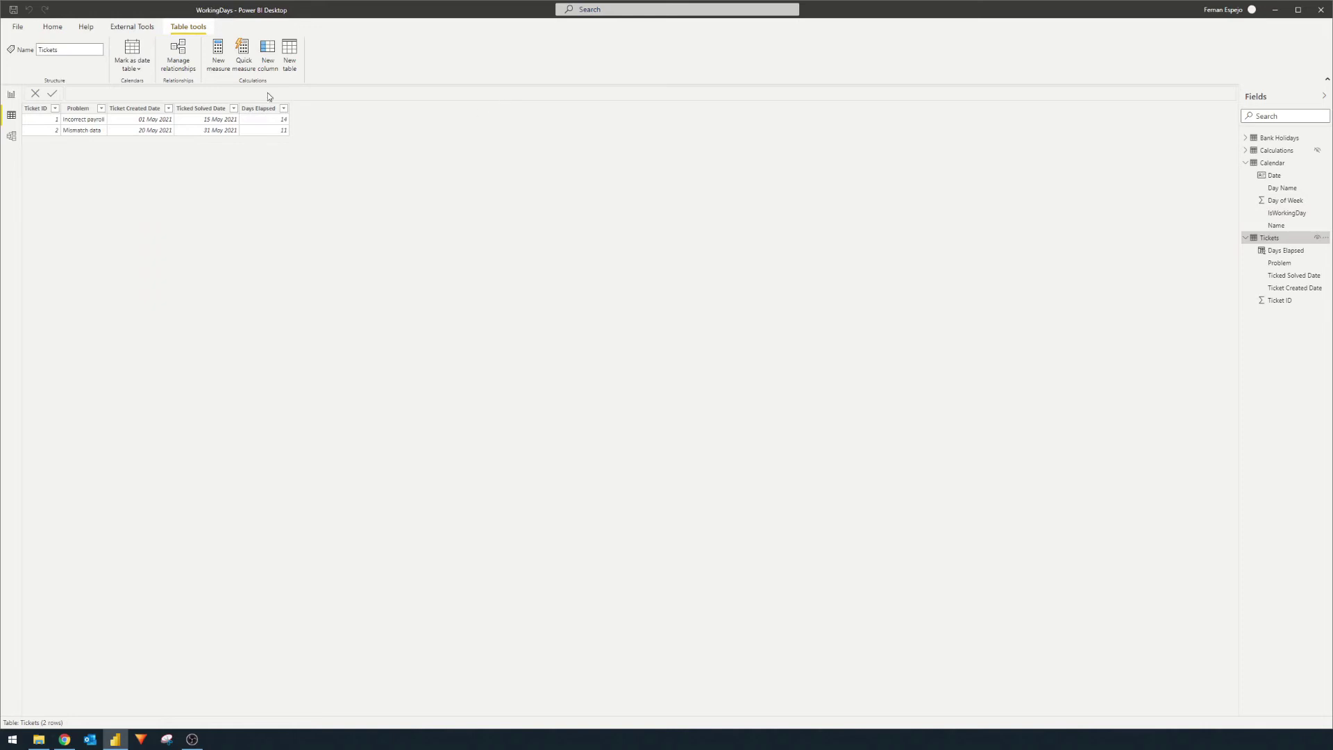
pyautogui.click(267, 54)
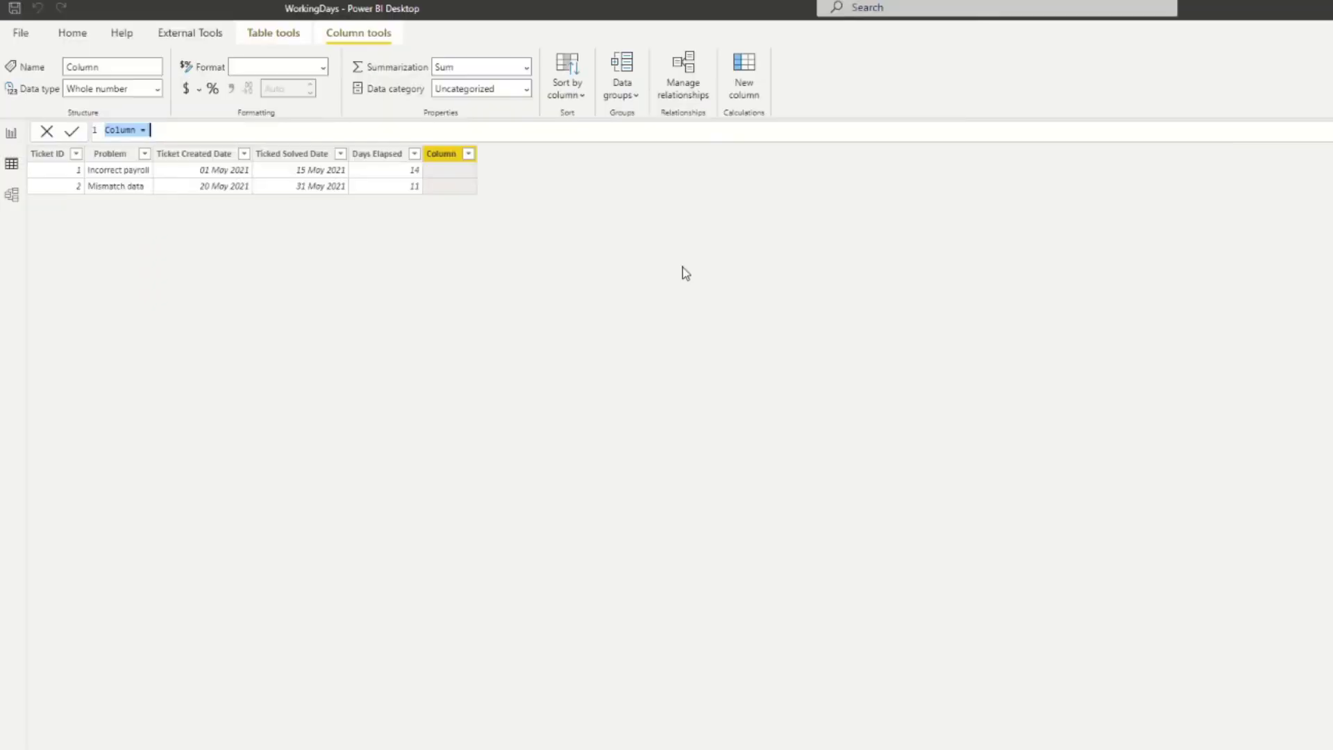
pyautogui.write('Da')
pyautogui.press('BackSpace')
pyautogui.press('BackSpace')
pyautogui.write('Working Days Elapsed =')
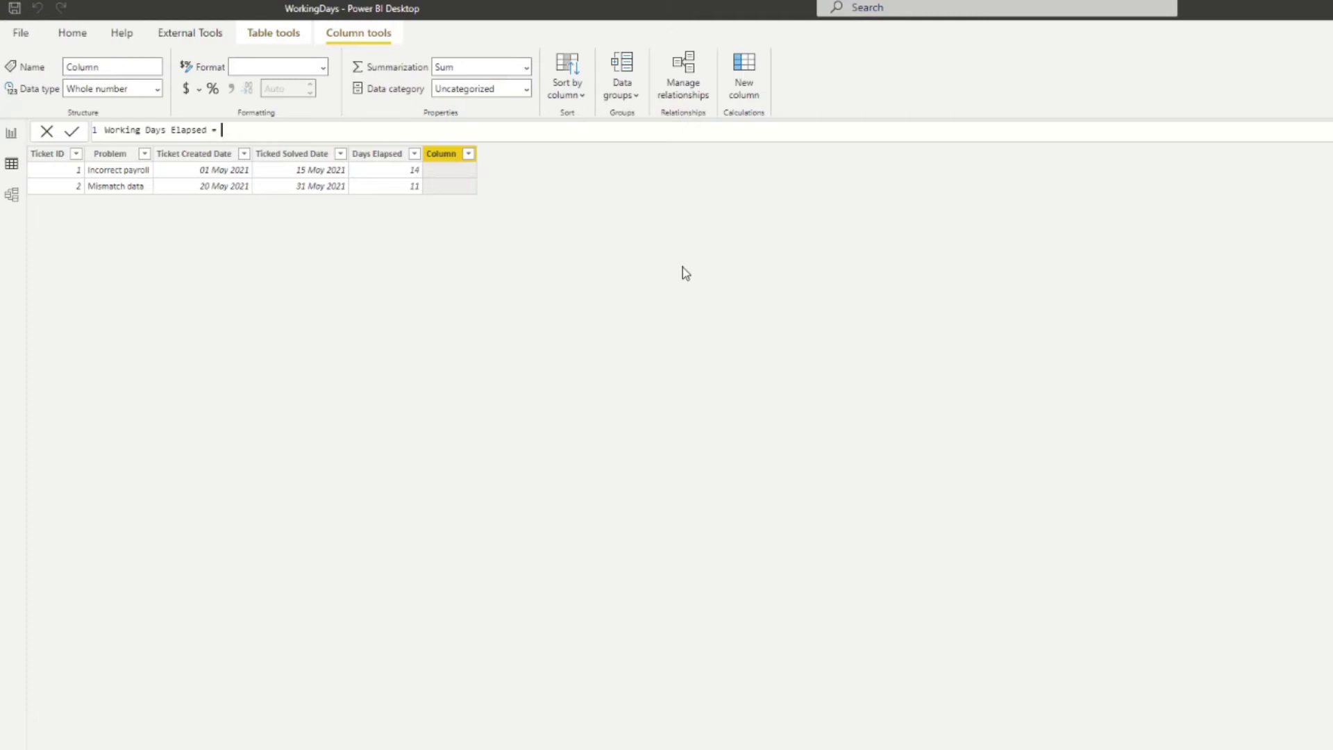
pyautogui.hotkey('shift', 'Return')
pyautogui.press('Tab')
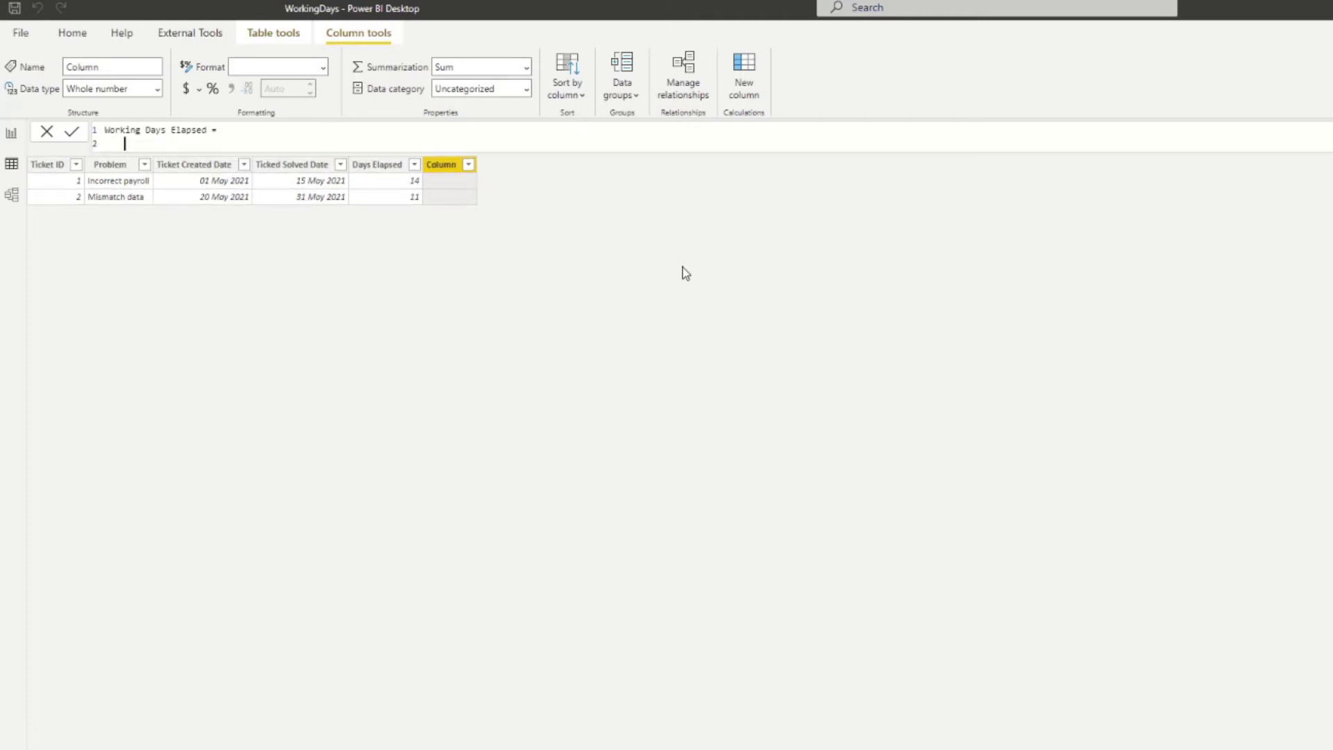
# Step: Enter CALCULATE( COUNTROWS( 'Calendar' ) ) and leave a new line for a filter
pyautogui.write('CALC')
pyautogui.press('Tab')
pyautogui.hotkey('shift', 'Return')
pyautogui.write('COUNT')
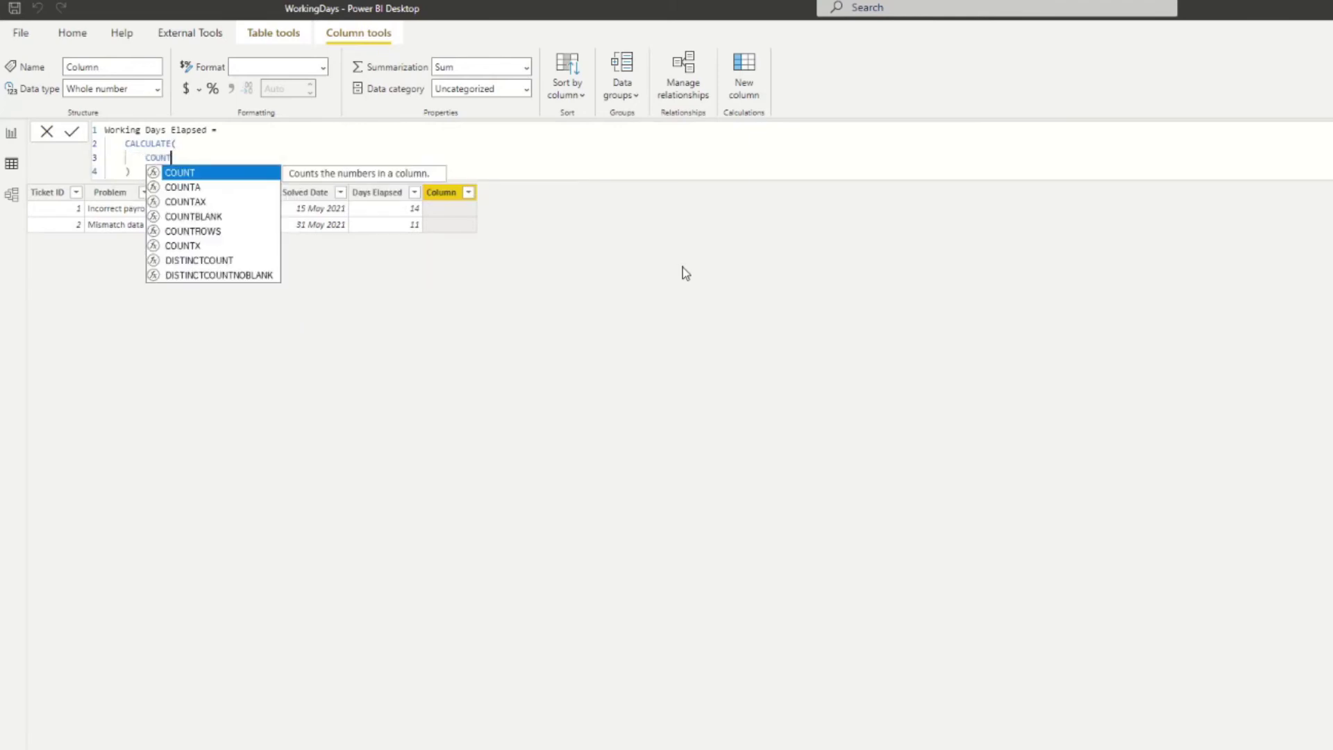
pyautogui.write('ROWS')
pyautogui.press('Tab')
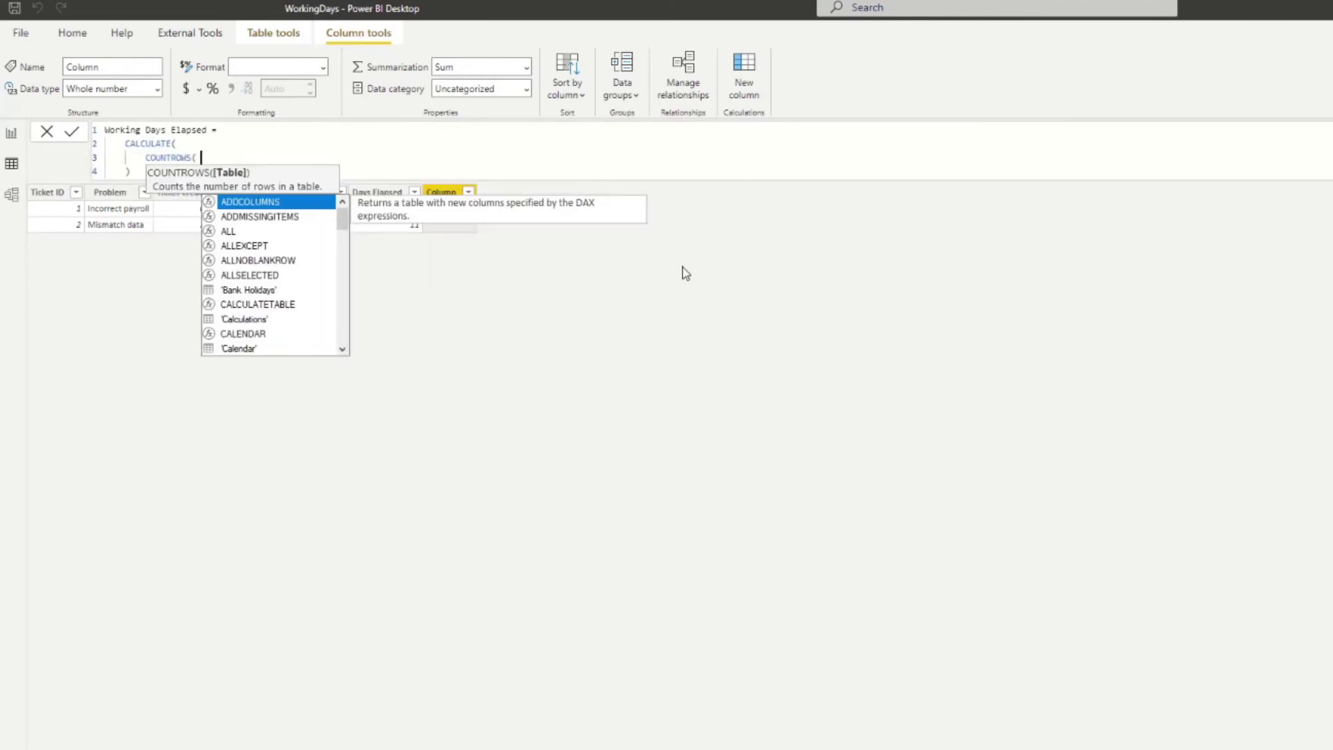
pyautogui.write('Calenda')
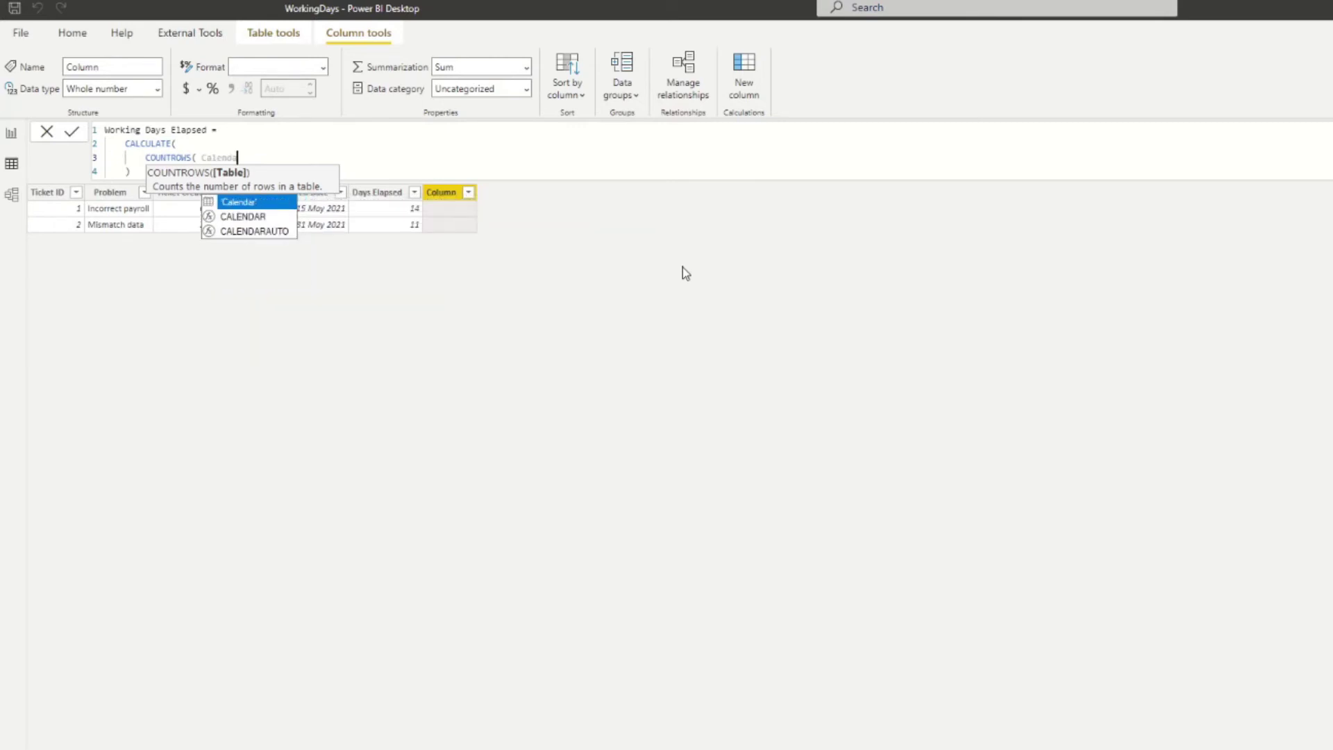
pyautogui.press('Tab')
pyautogui.write(')')
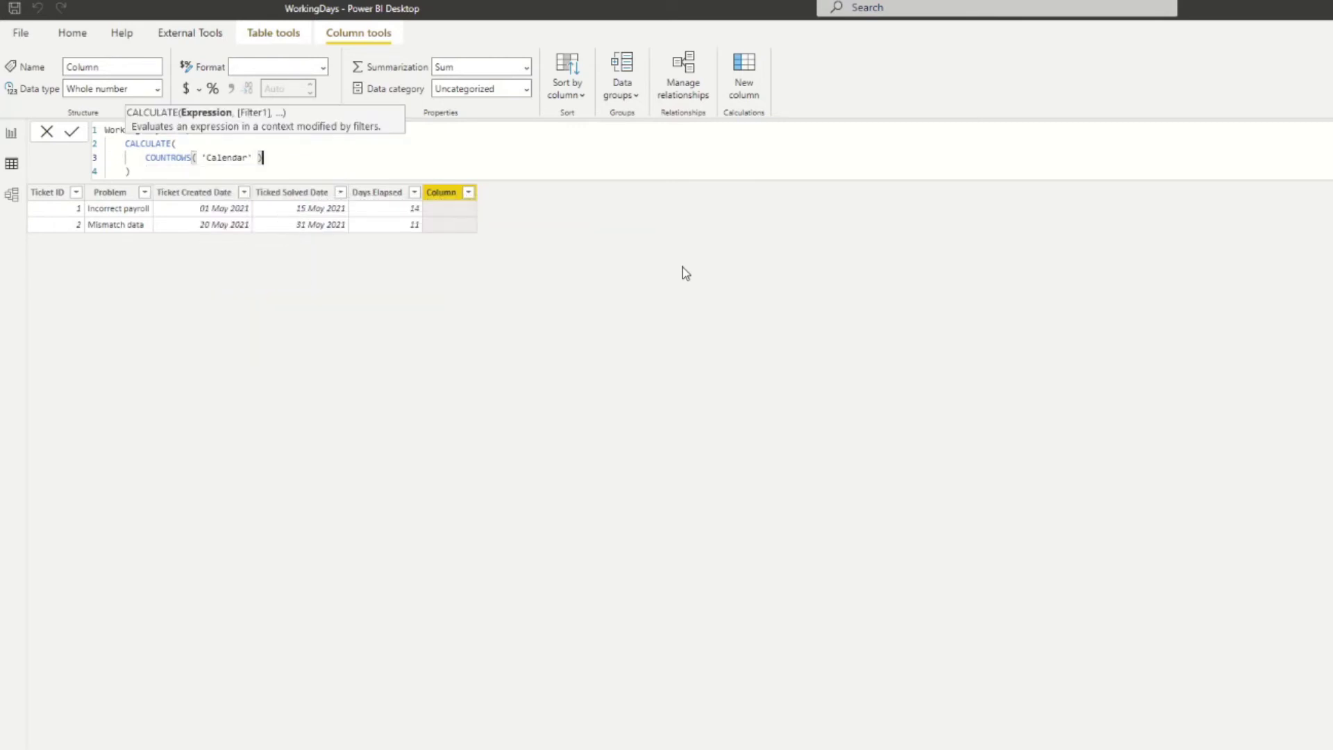
pyautogui.hotkey('shift', 'Return')
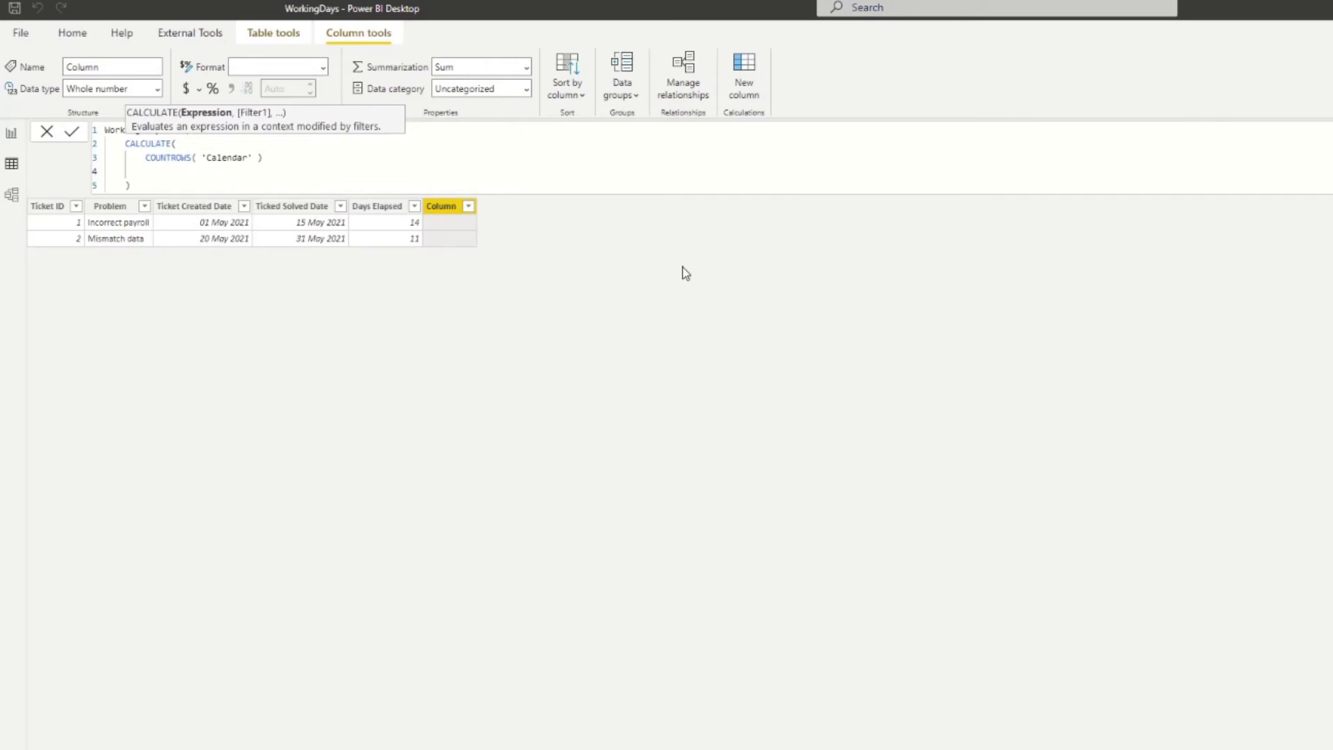
# Step: Add a DATESBETWEEN filter to CALCULATE with 'Calendar'[Date] as its date column
pyautogui.write('A')
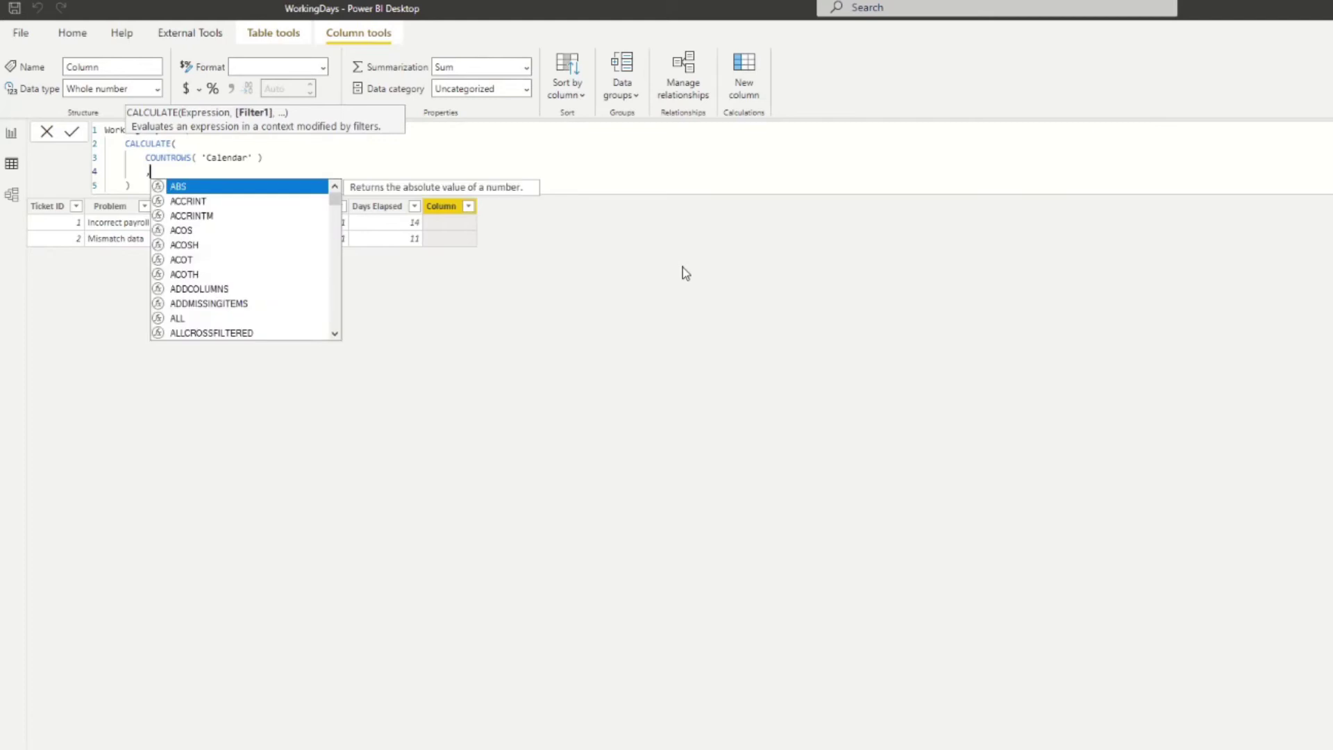
pyautogui.write(' DATES')
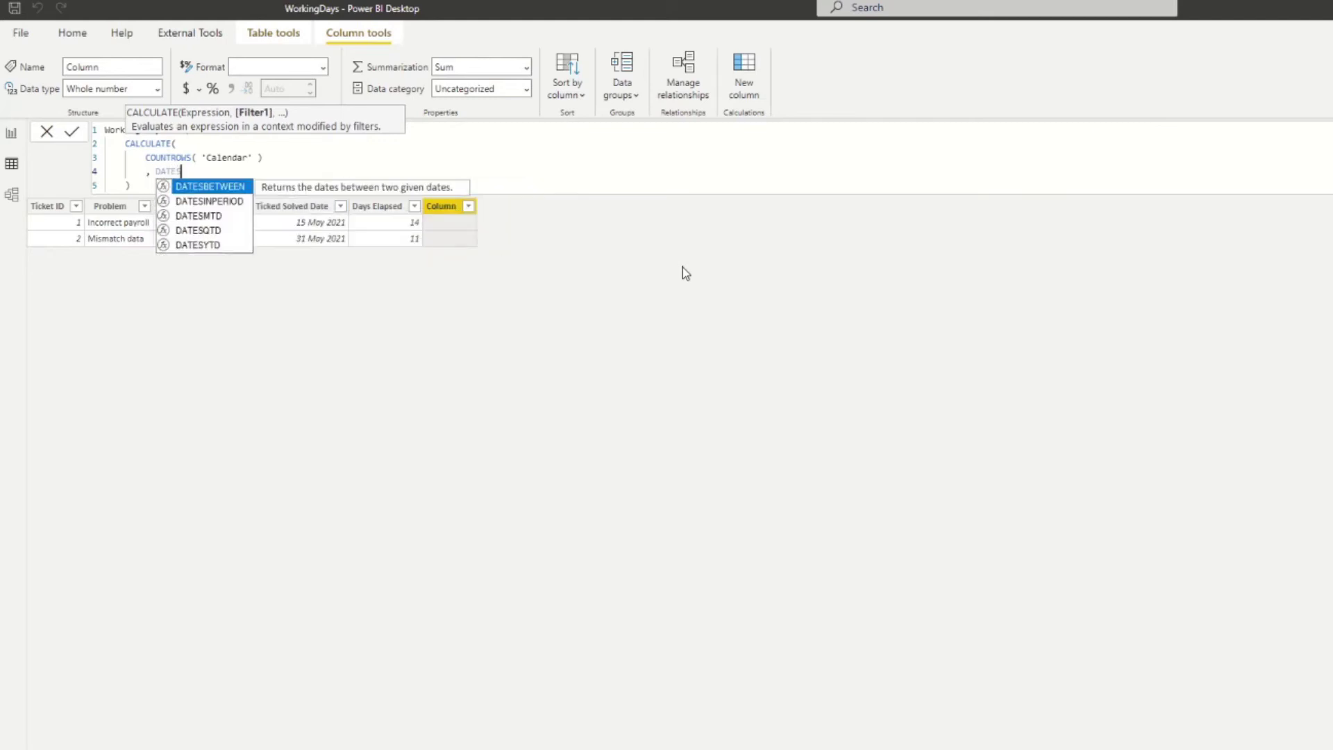
pyautogui.press('Tab')
pyautogui.write('(')
pyautogui.hotkey('shift', 'Return')
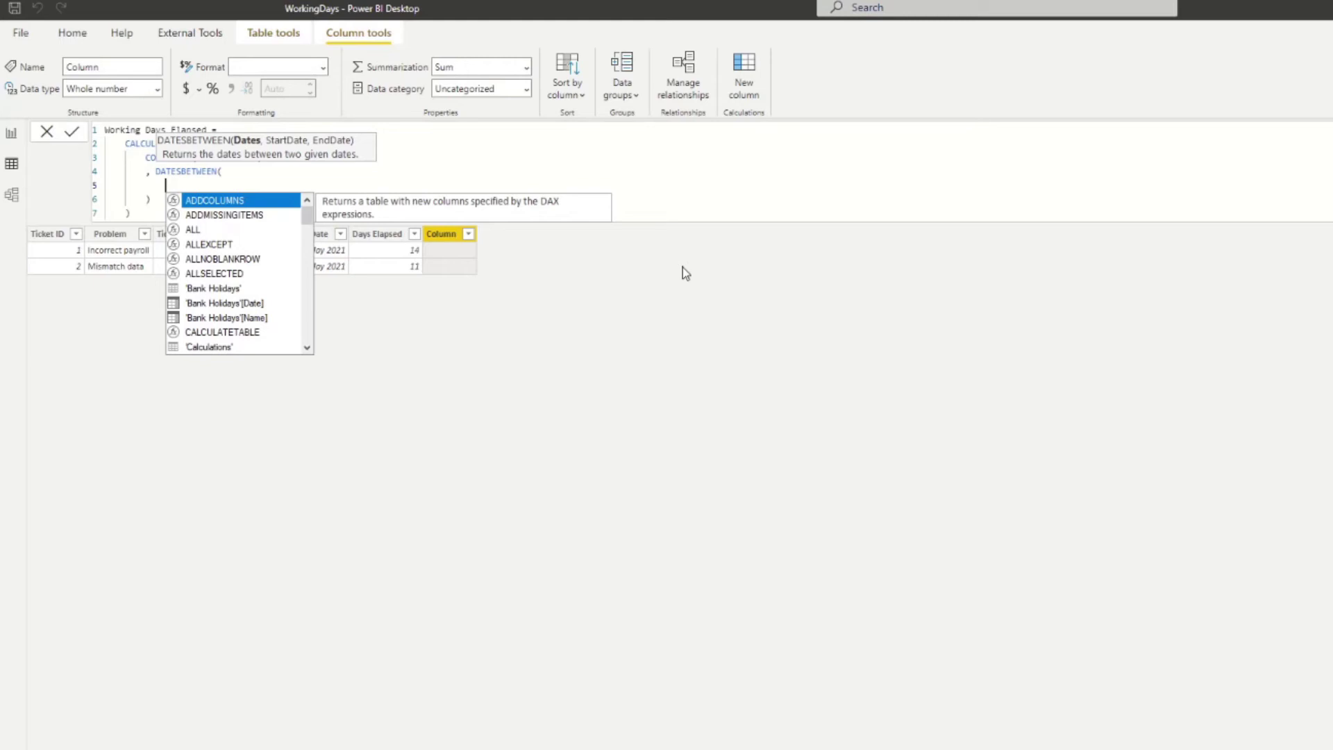
pyautogui.write('date')
pyautogui.press('Up')
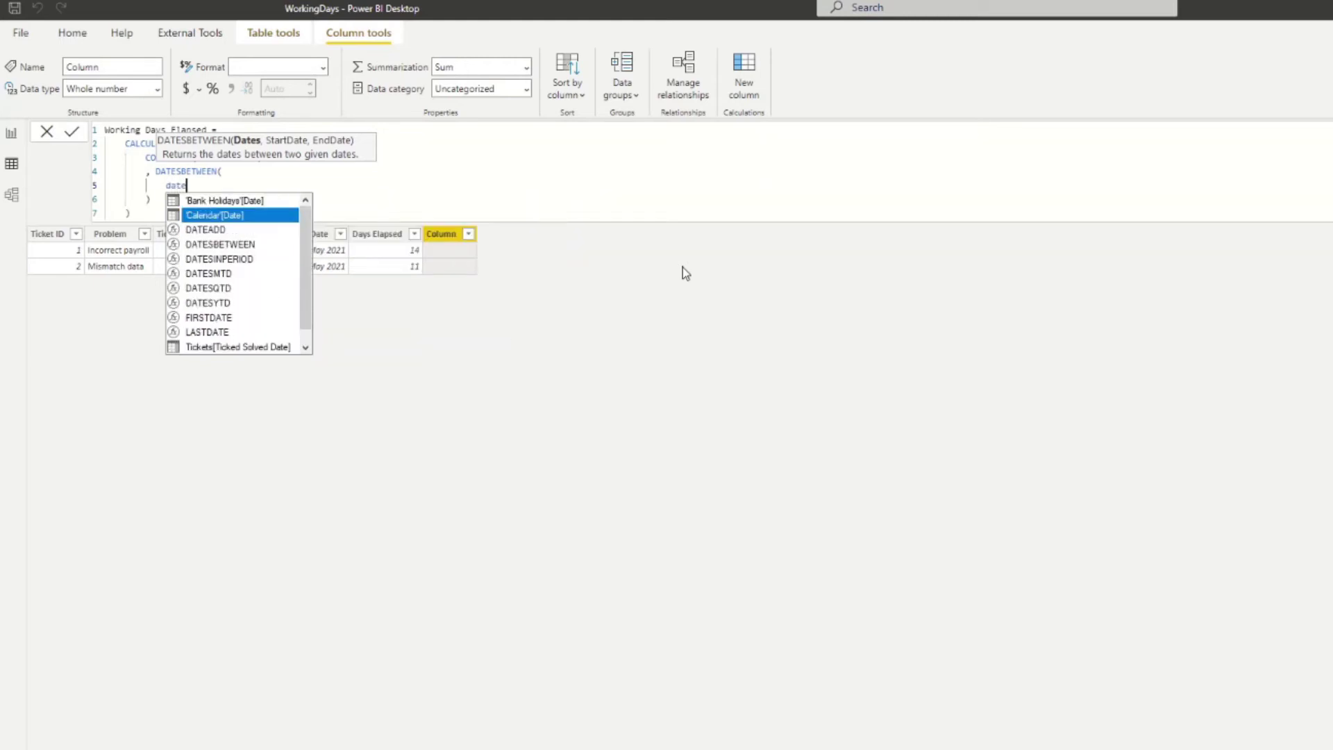
pyautogui.press('Tab')
pyautogui.press('Return')
# Step: Use Ticket Created Date and Ticked Solved Date as DATESBETWEEN's start and end dates
pyautogui.write(', ')
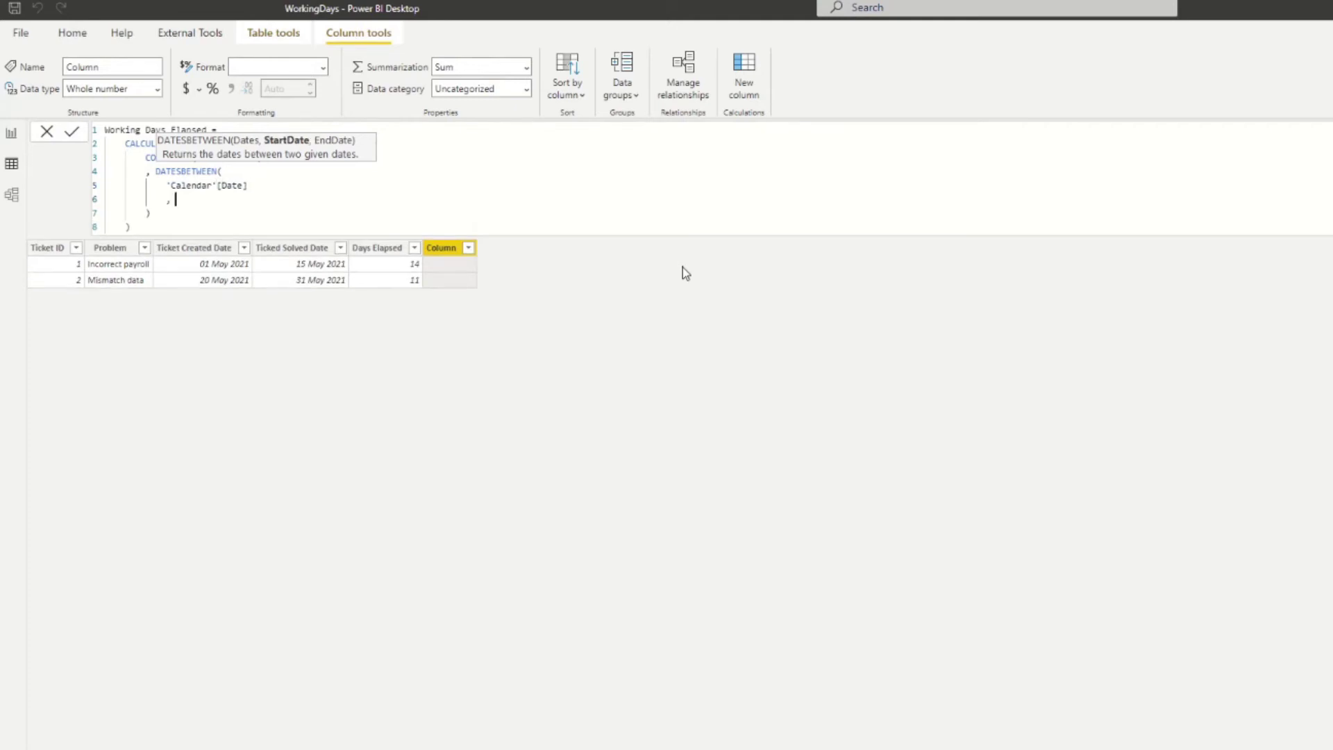
pyautogui.write('Crea')
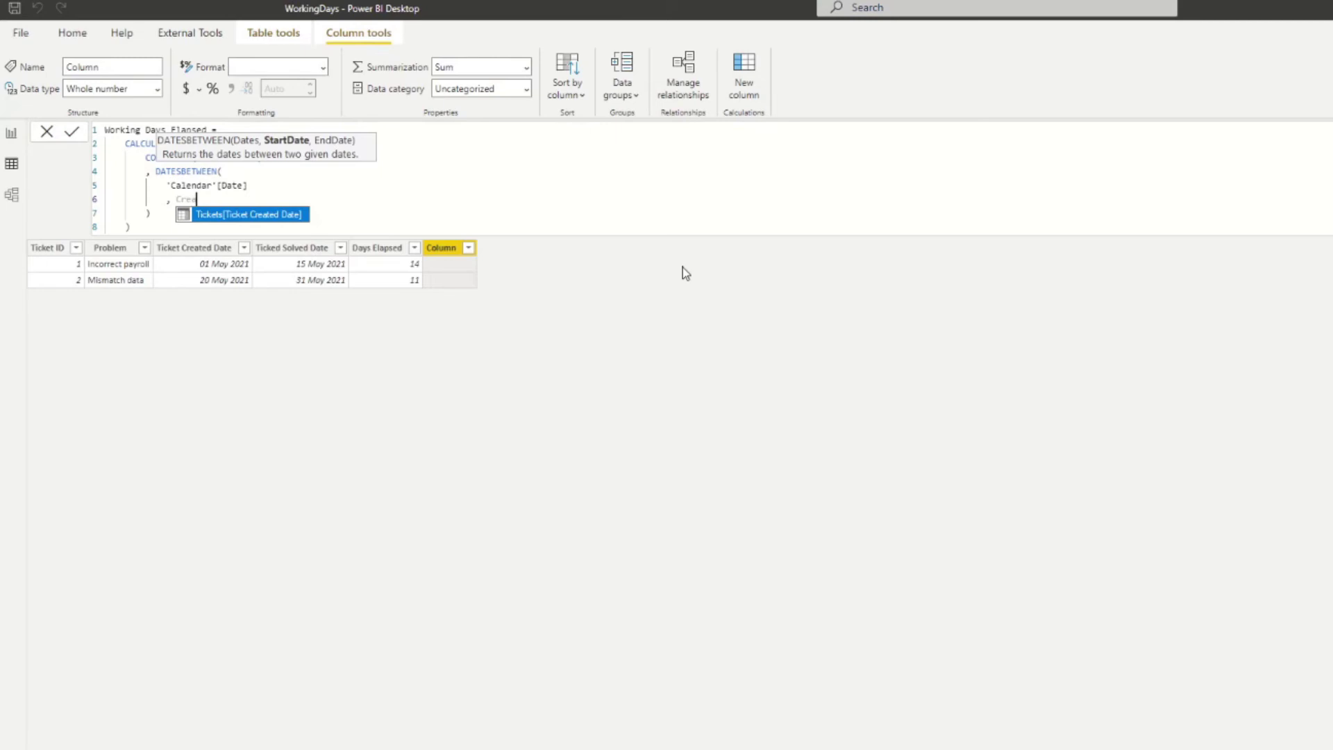
pyautogui.press('Tab')
pyautogui.press('Return')
pyautogui.write(', ')
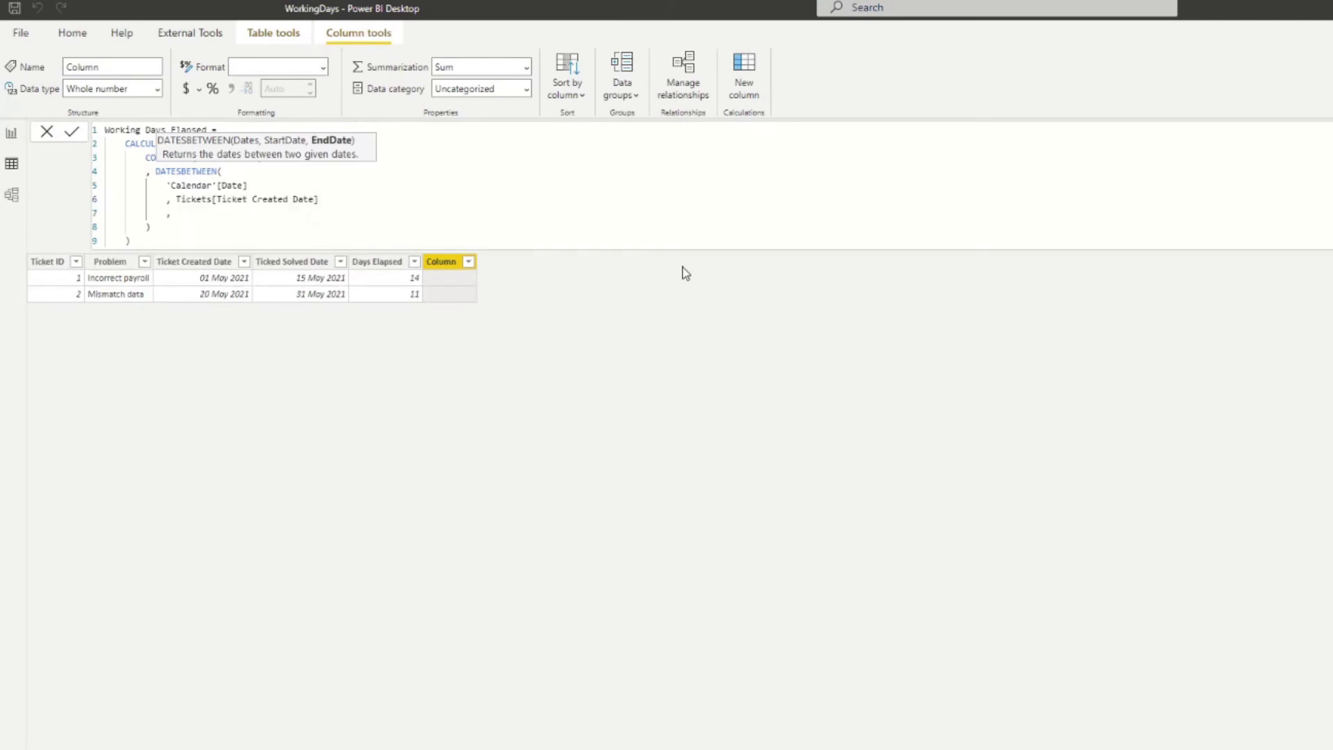
pyautogui.write('End')
pyautogui.press('Up')
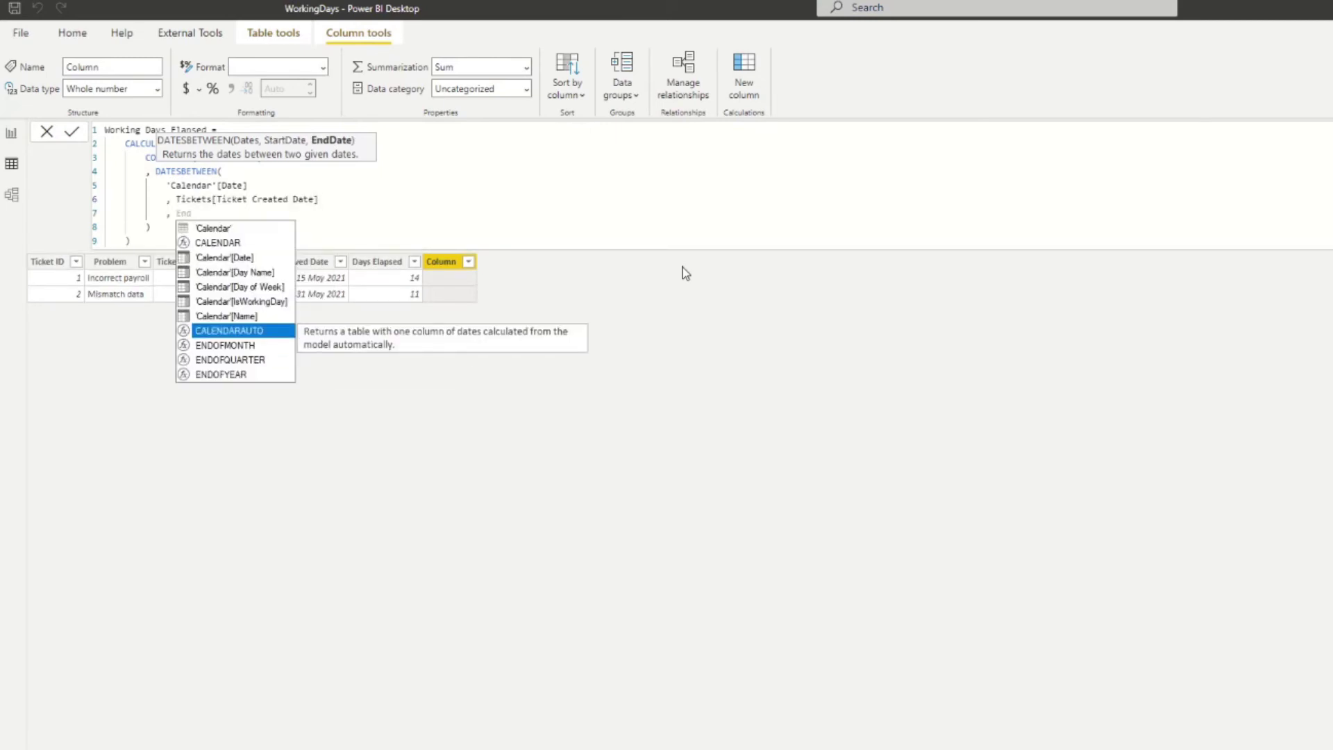
pyautogui.press('BackSpace')
pyautogui.press('BackSpace')
pyautogui.press('BackSpace')
pyautogui.write('Solv')
pyautogui.press('Tab')
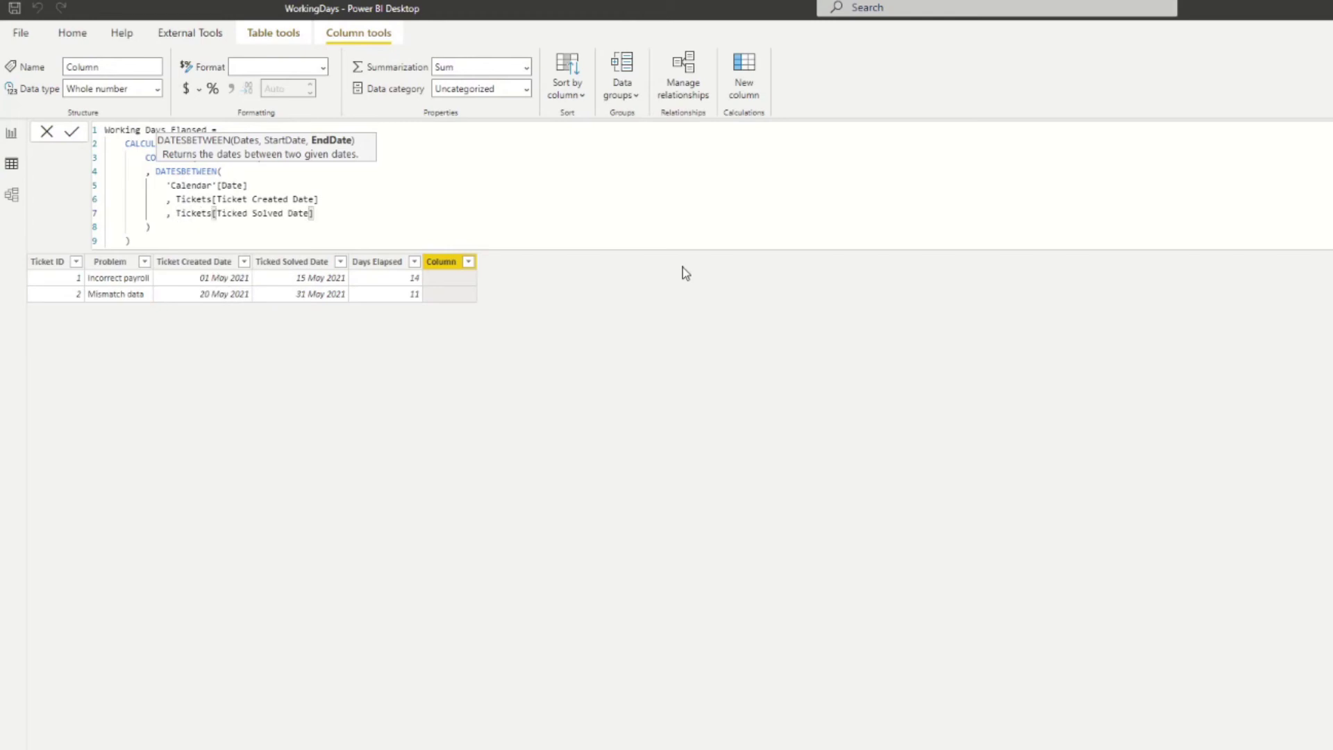
pyautogui.press('Down')
pyautogui.press('Return')
pyautogui.write(',')
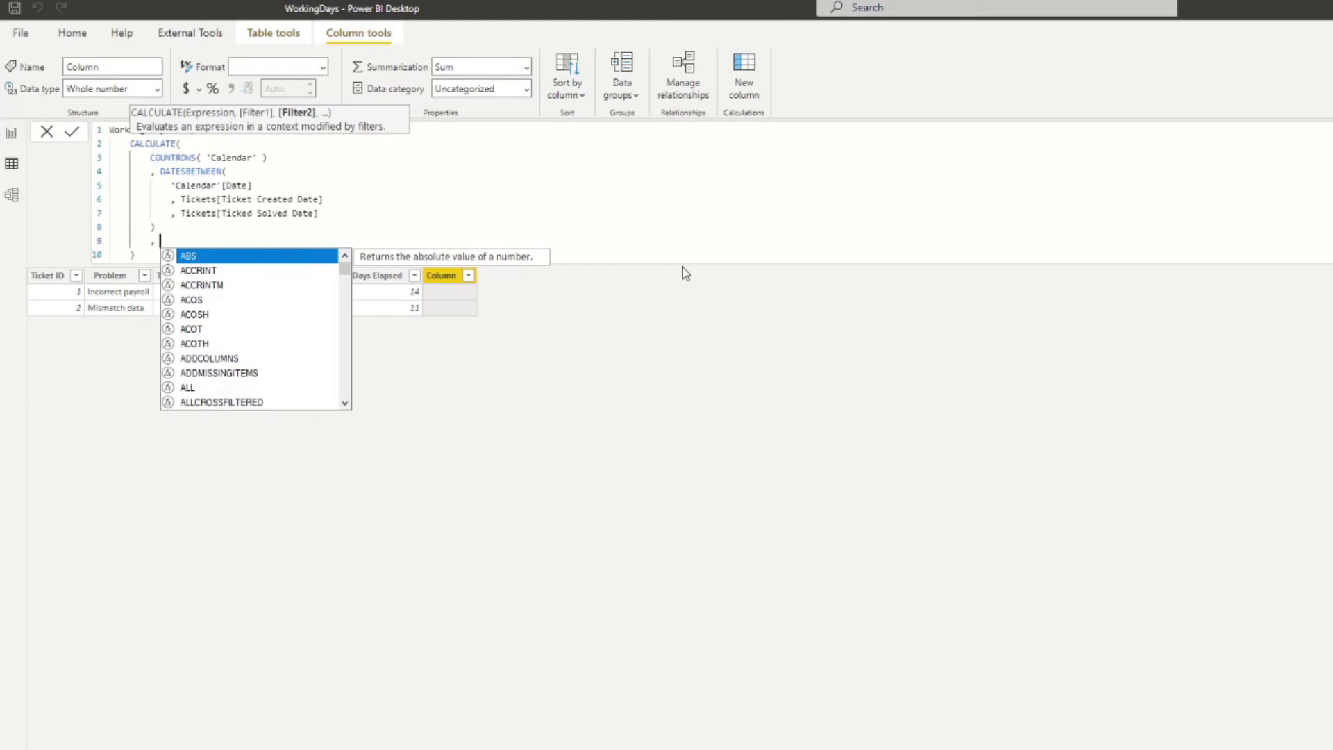
# Step: Add 'Calendar'[IsWorkingDay] = TRUE() and ALL('Calendar') filters, then commit to get 9 and 7
pyautogui.write('iswo')
pyautogui.press('Tab')
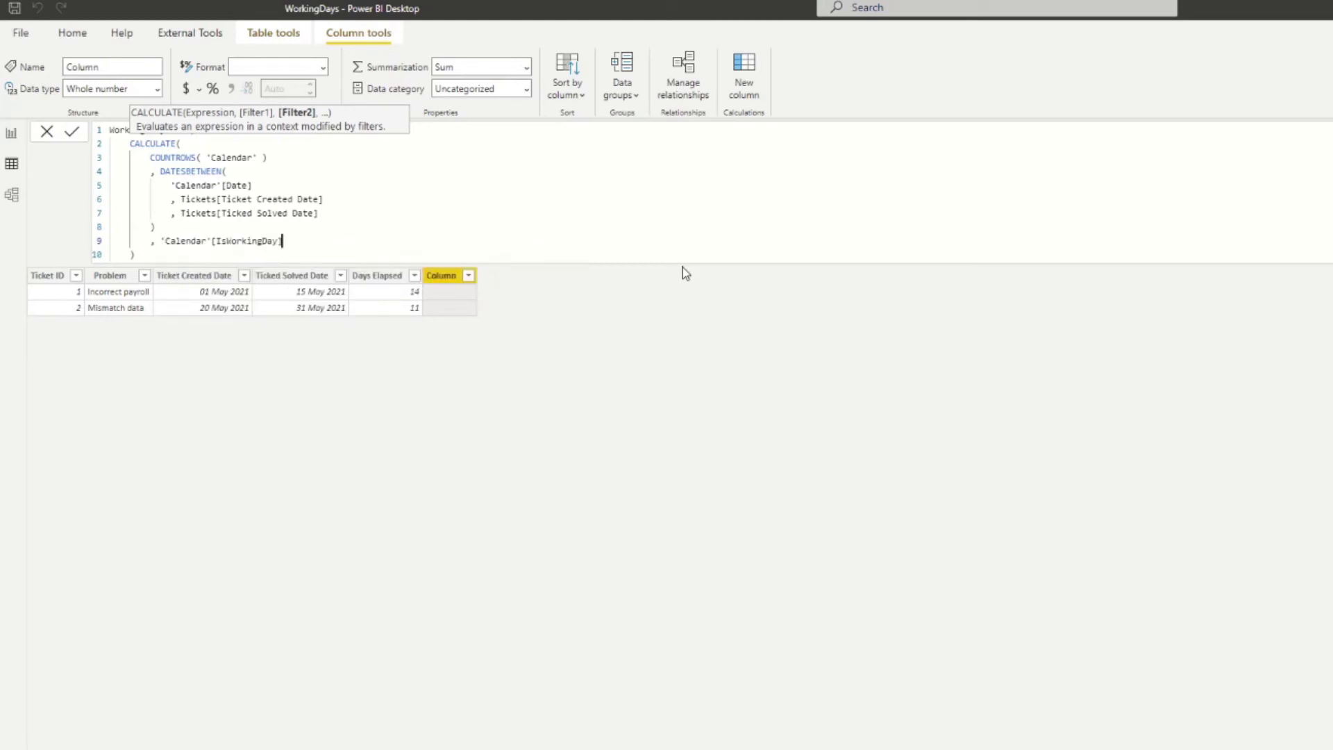
pyautogui.write('= TRU')
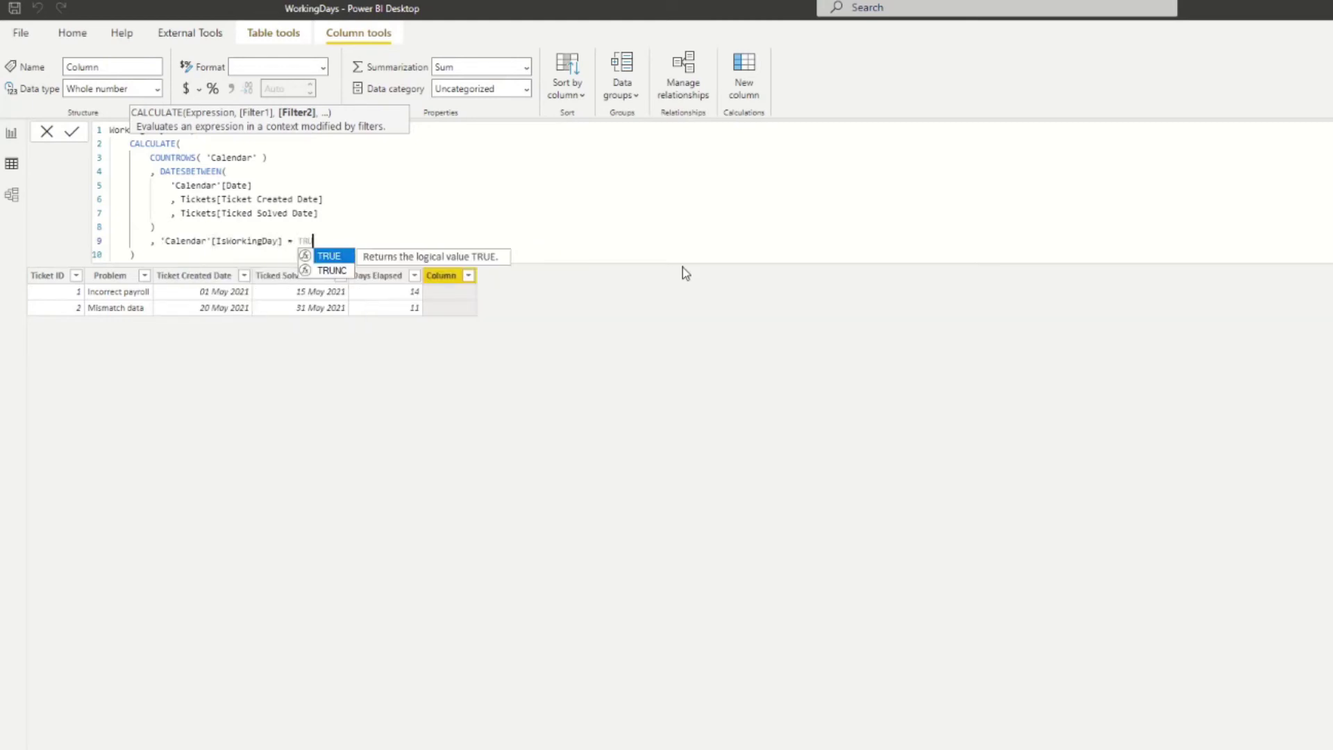
pyautogui.write('E')
pyautogui.press('Tab')
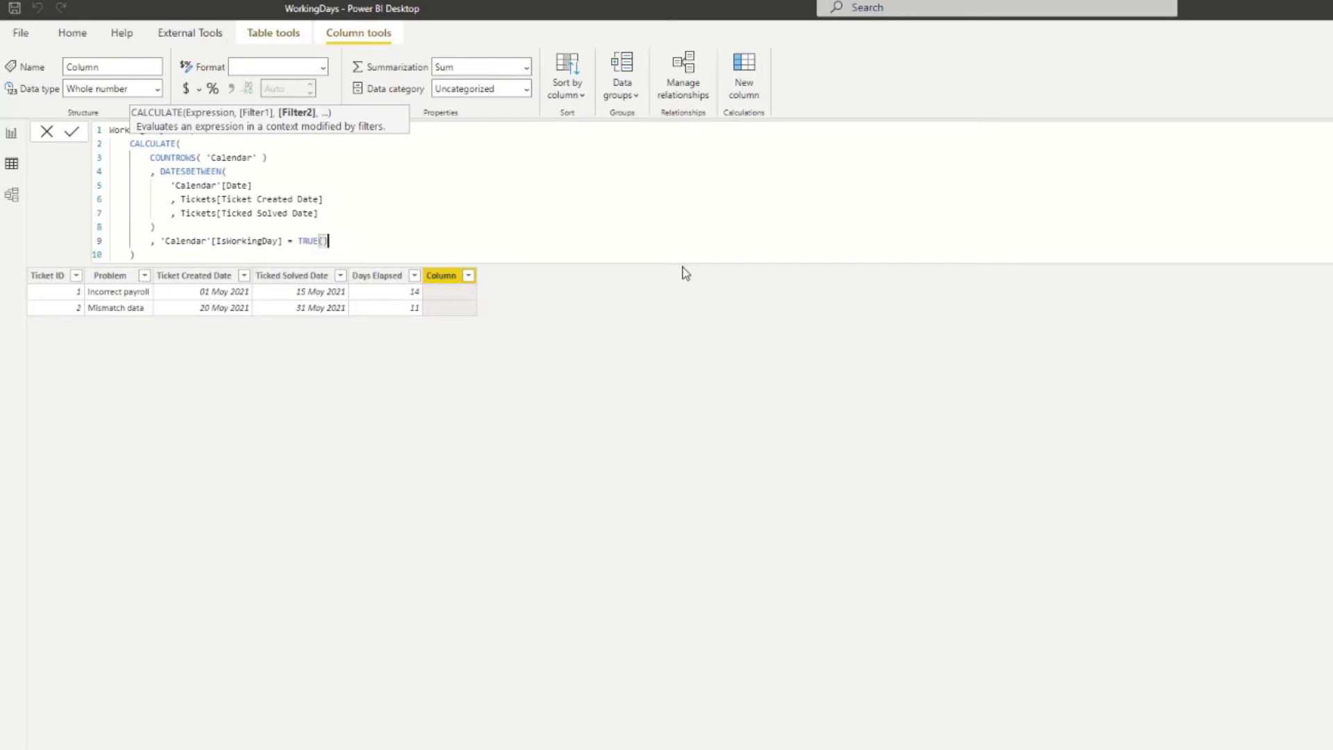
pyautogui.press('Return')
pyautogui.write(', AL')
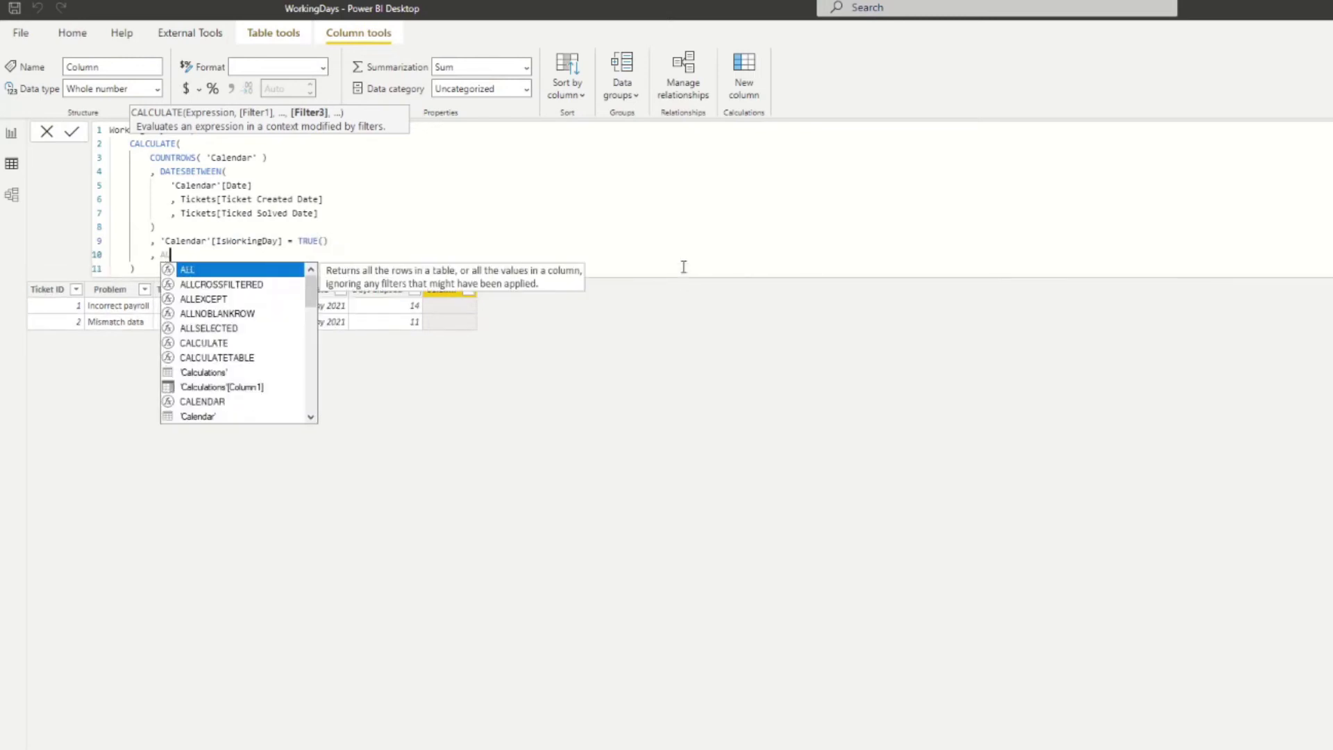
pyautogui.write('L')
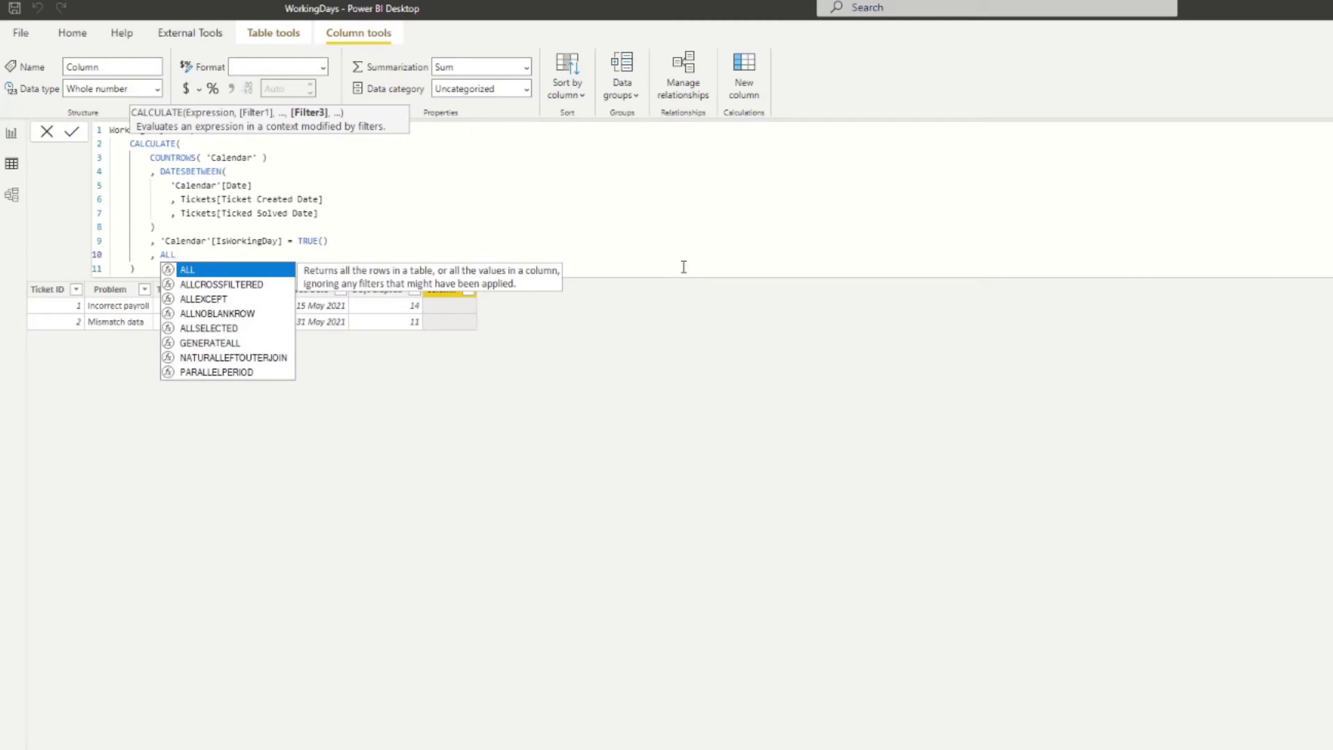
pyautogui.write('(')
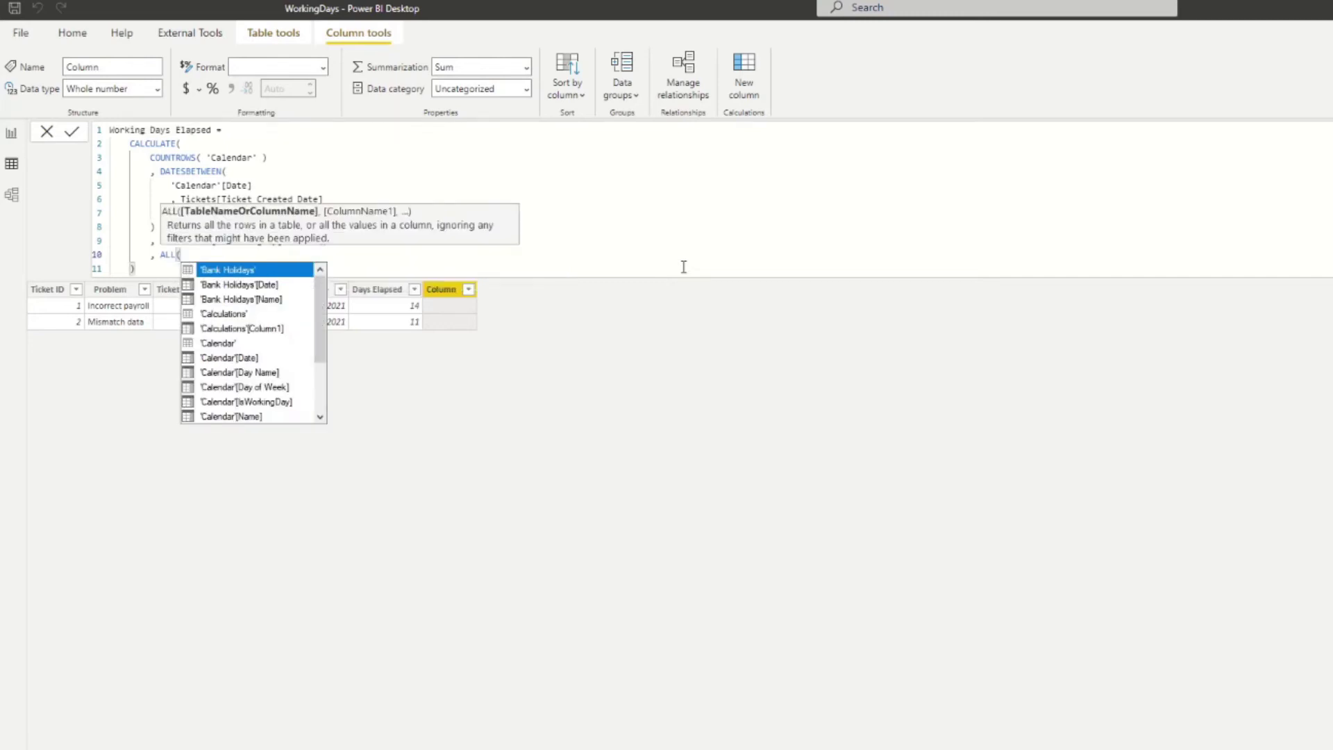
pyautogui.write(" '")
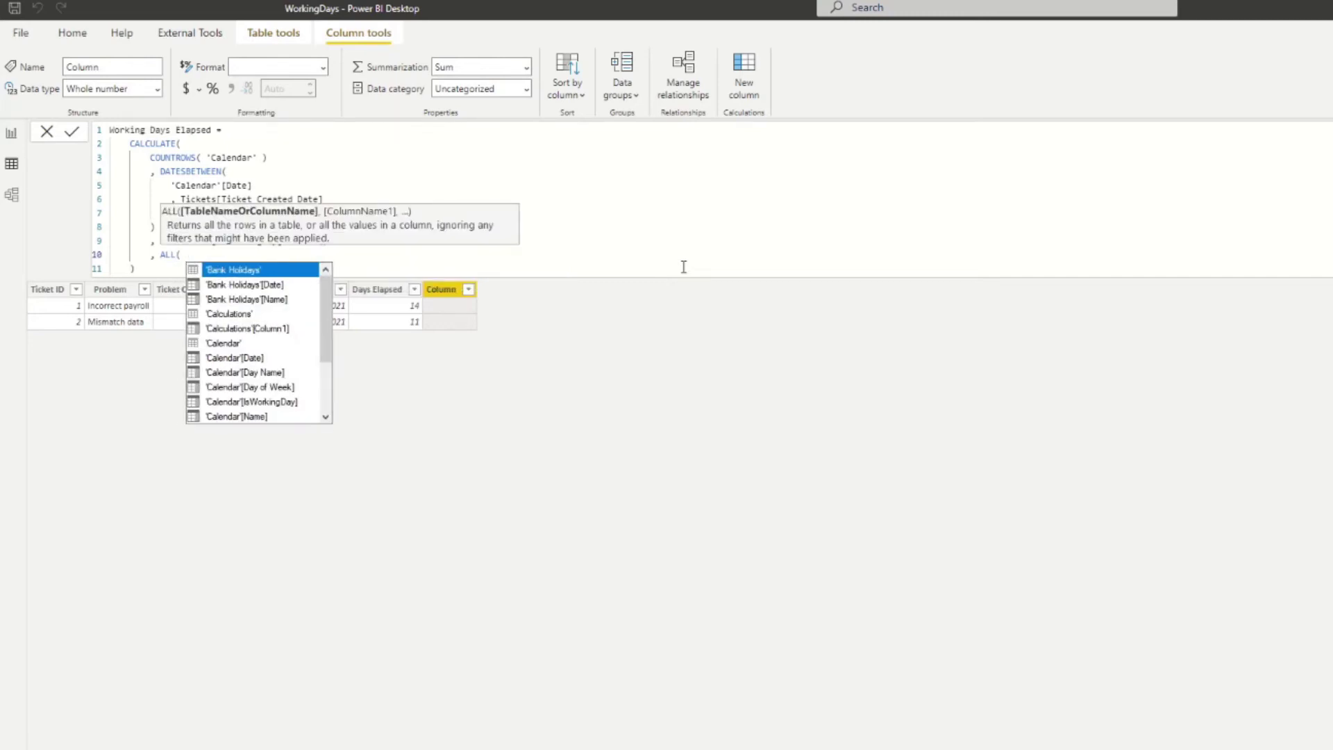
pyautogui.write('Cal')
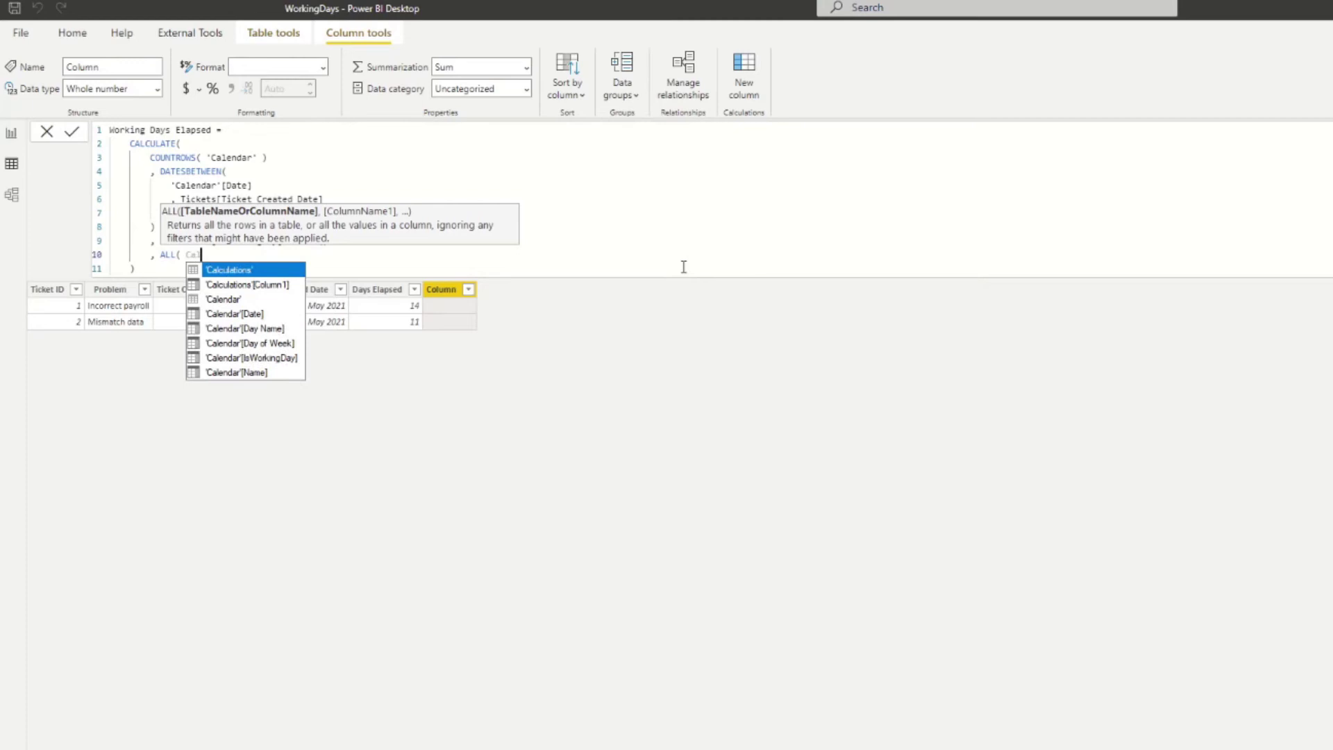
pyautogui.write('end')
pyautogui.press('Tab')
pyautogui.write(')')
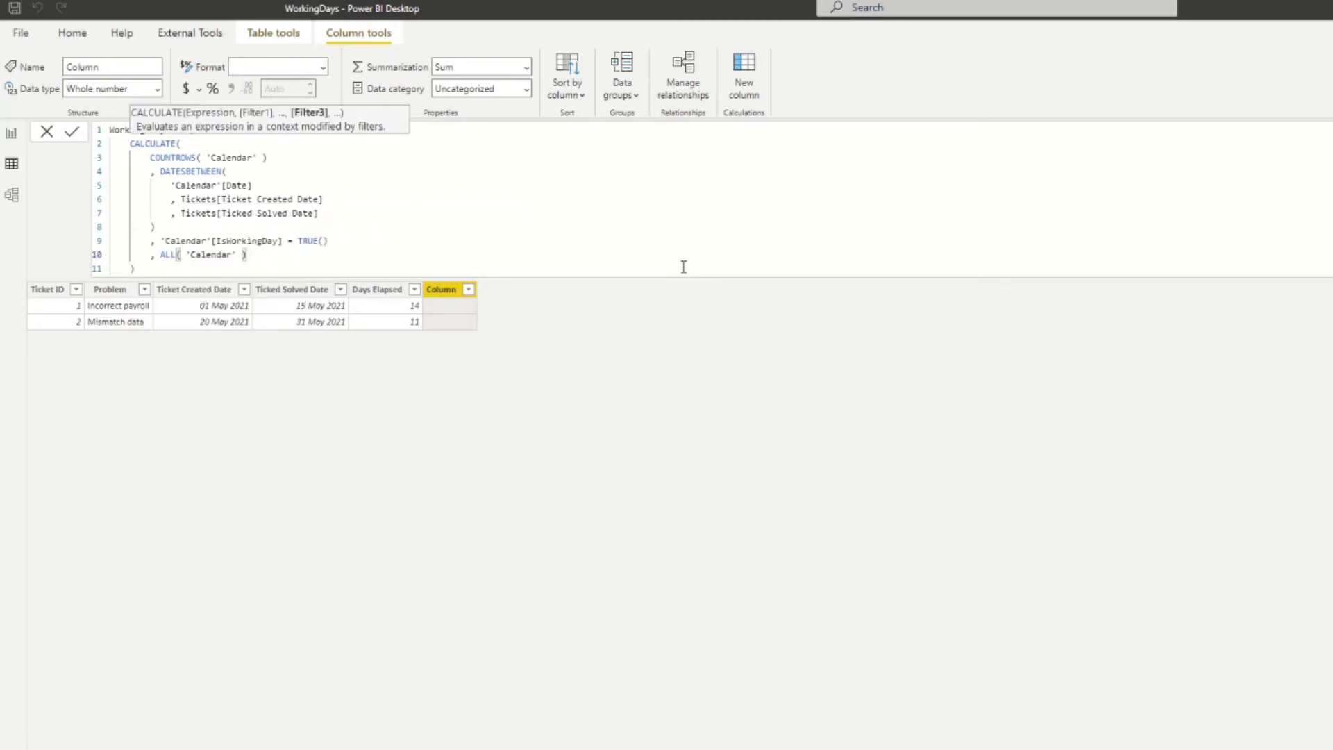
pyautogui.press('Return')
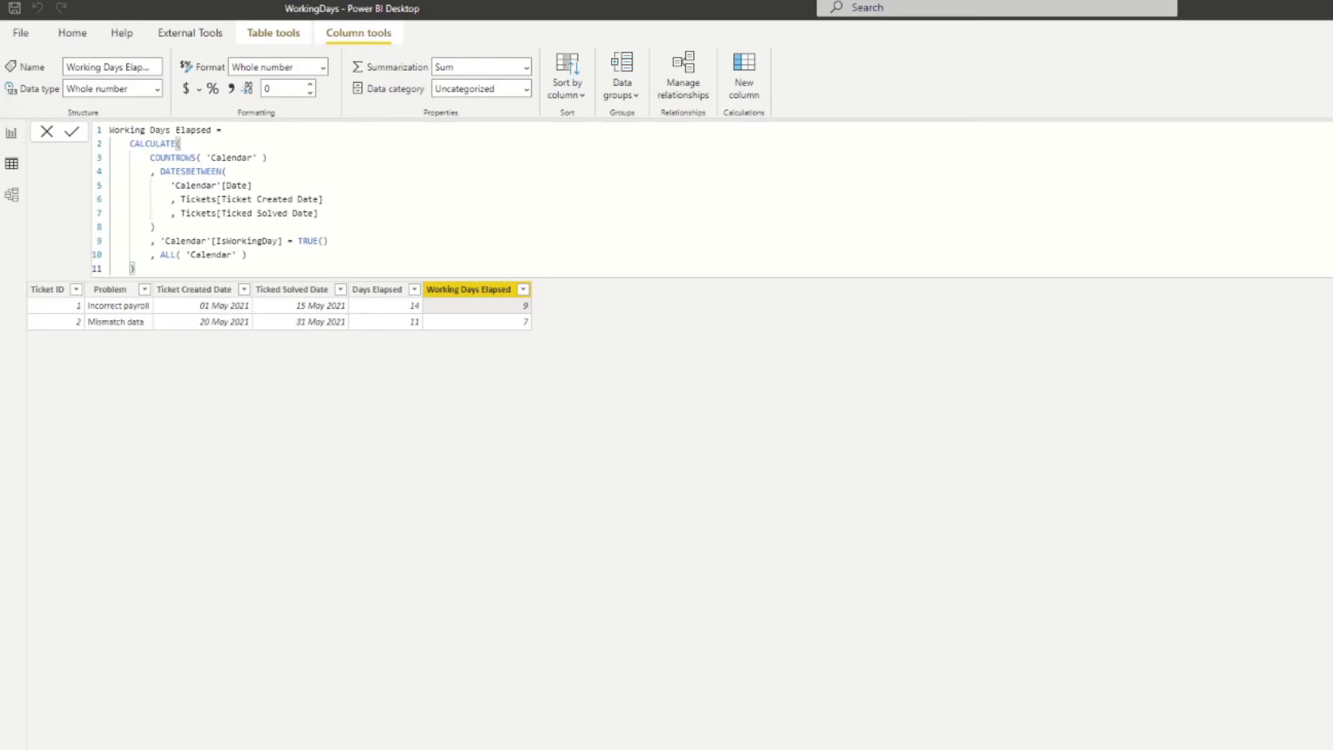
pyautogui.moveTo(586, 196); pyautogui.dragTo(793, 122)
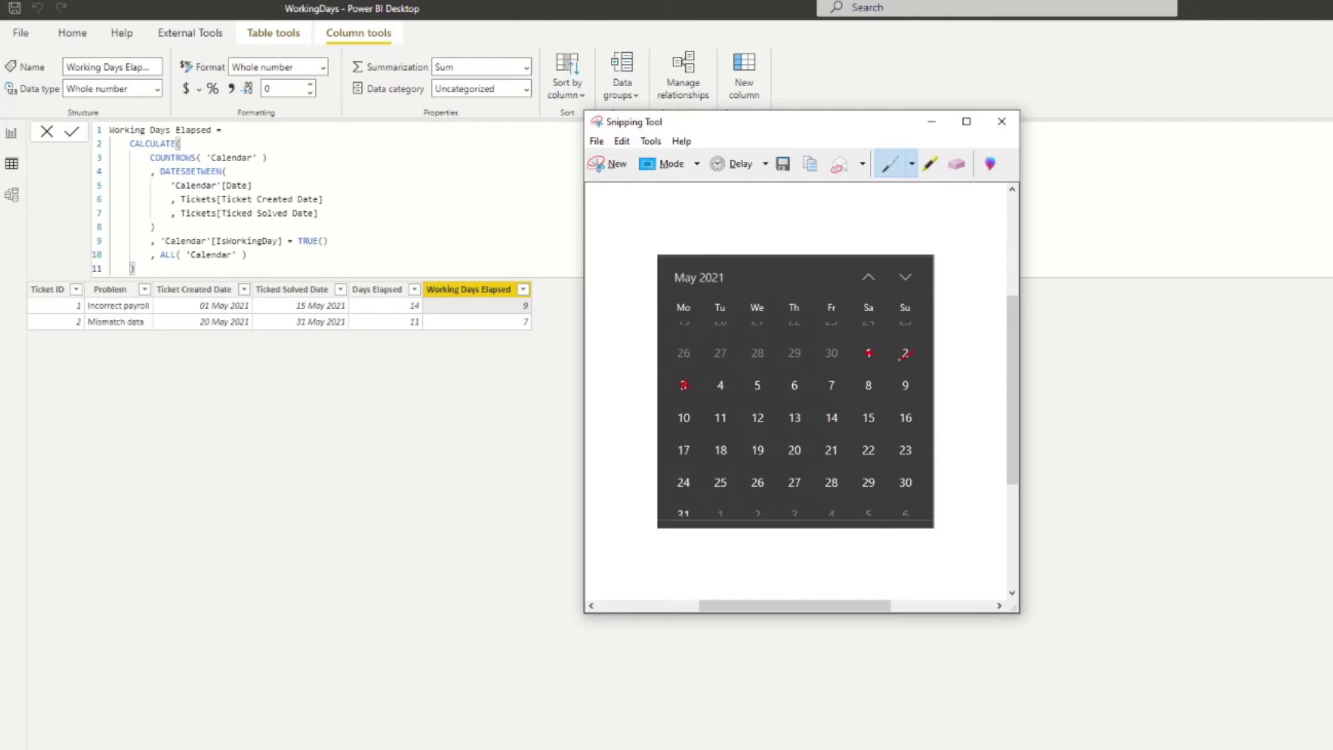
pyautogui.moveTo(901, 359); pyautogui.dragTo(908, 352)
pyautogui.moveTo(872, 413); pyautogui.dragTo(876, 414)
pyautogui.click(273, 311)
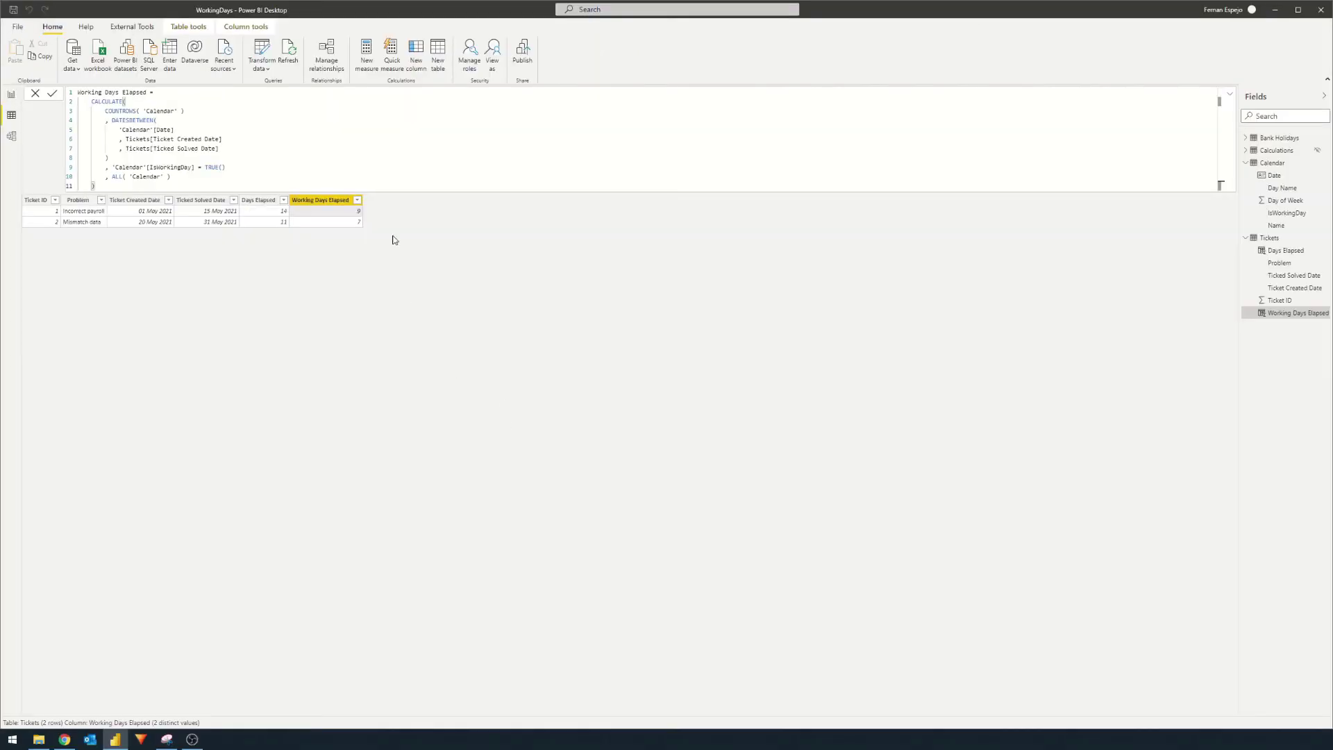
# Step: Create a new blank query, Query1, in the Power Query Editor
pyautogui.click(264, 53)
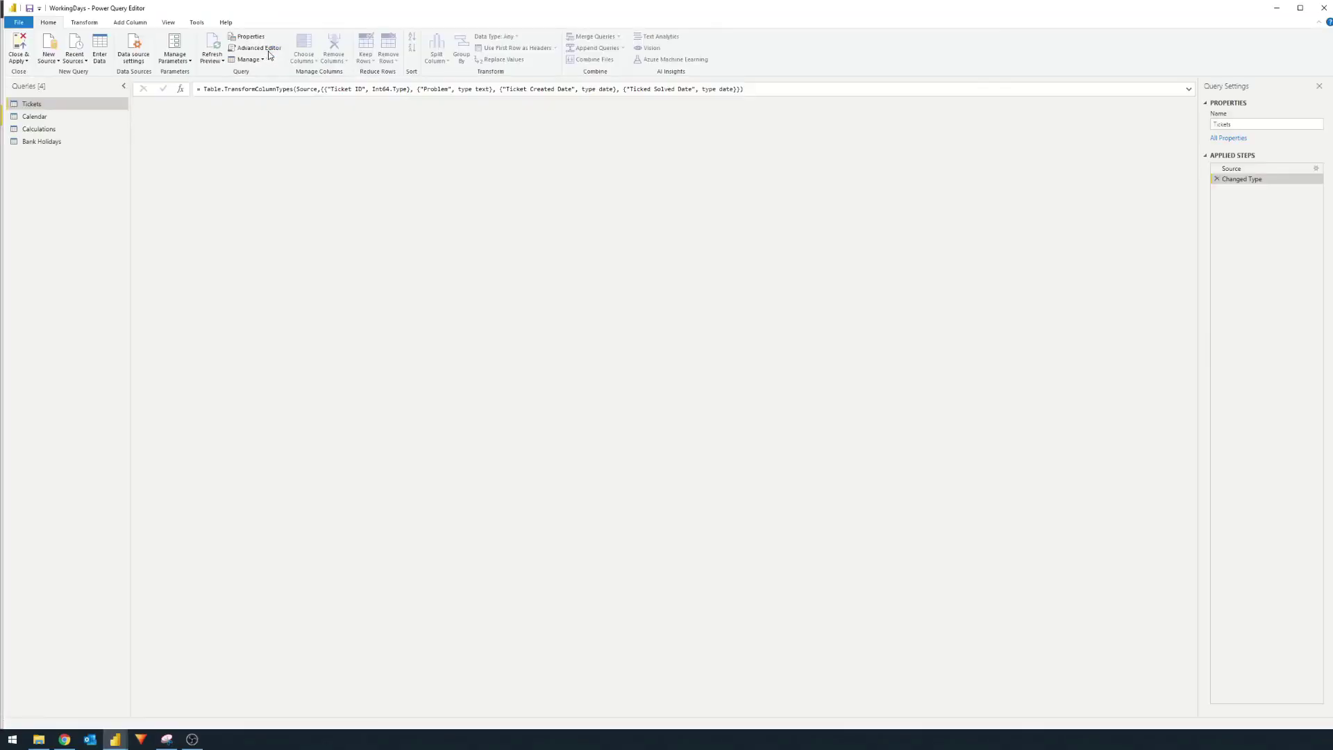
pyautogui.click(50, 59)
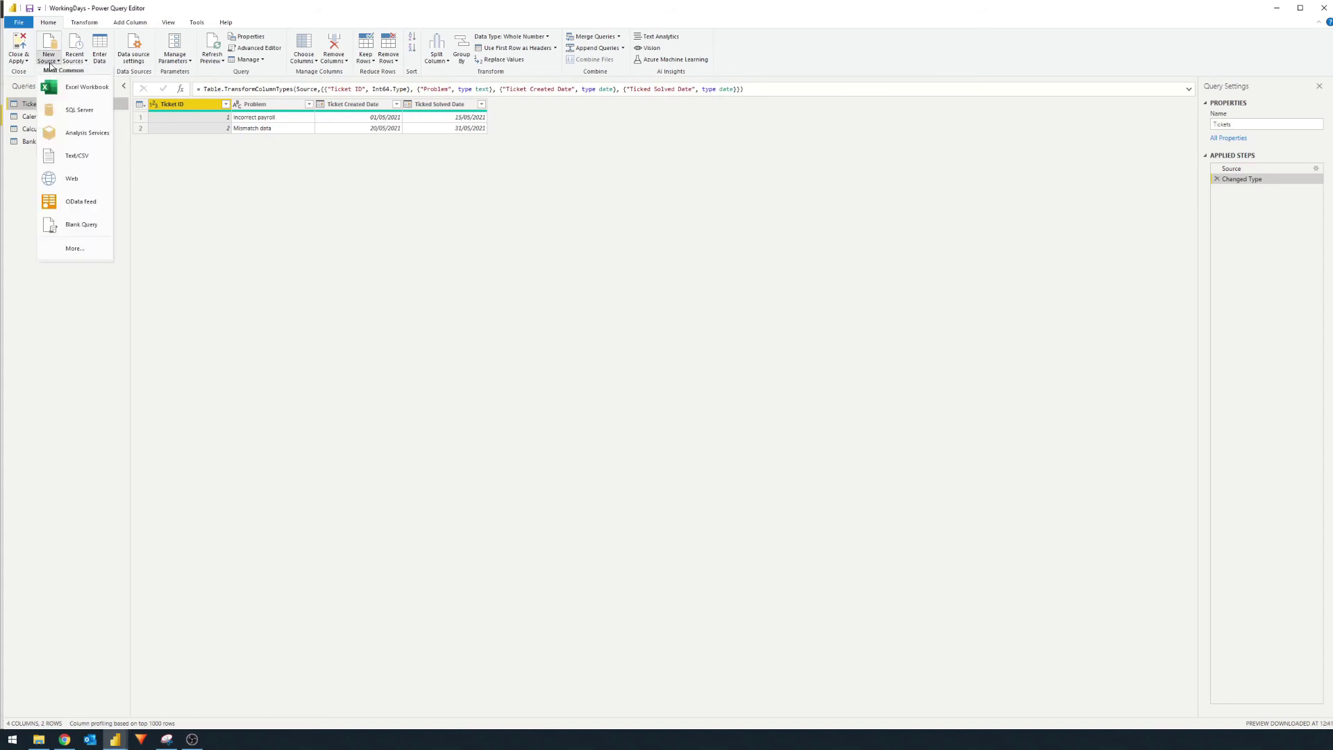
pyautogui.click(99, 229)
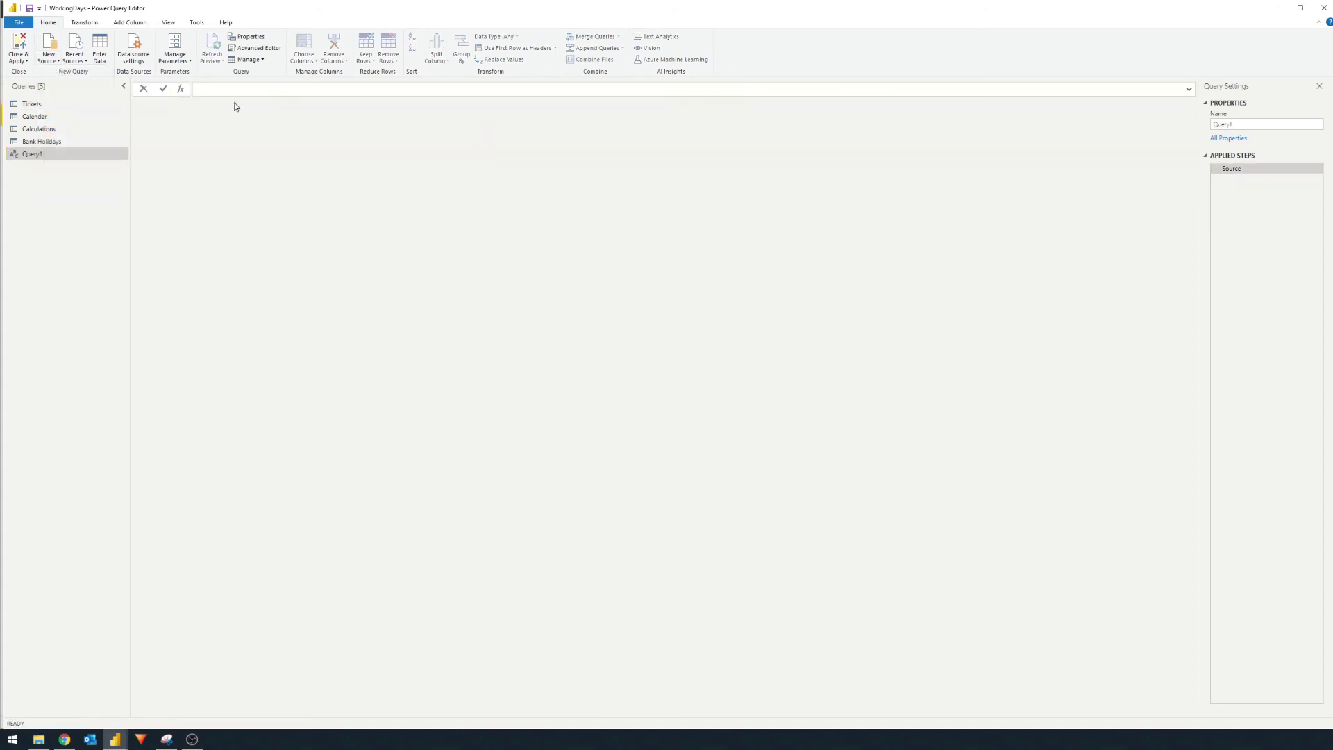
# Step: Paste the NetworkDays function code into Query1's Advanced Editor
pyautogui.click(266, 48)
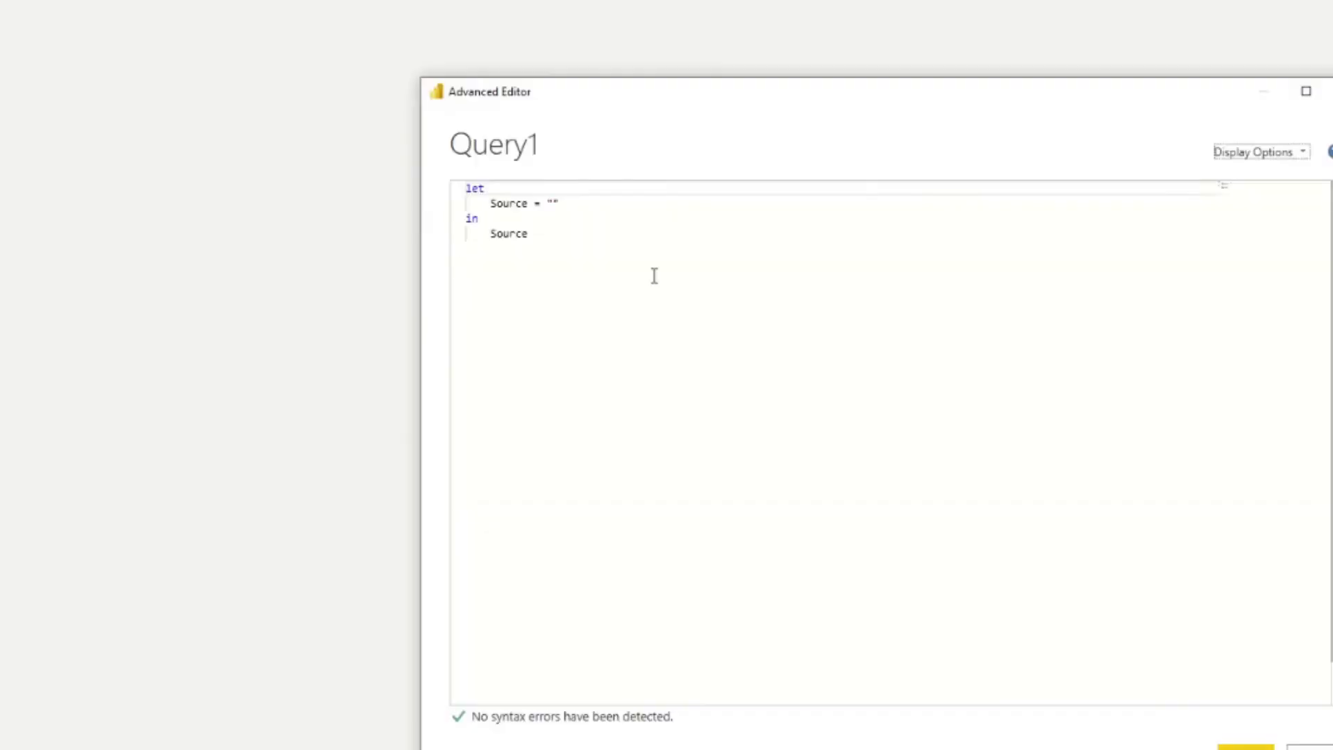
pyautogui.write('(StartDate as date, EndDate as date, Holidays as list) as number =>  let      DateList = List.Dates(StartDate, Number.From(EndDate - StartDate), #duration(1, 0, 0, 0)),     RemoveWeekends = List.Select(DateList, each Date.DayOfWeek(_, Day.Monday) < 5),     RemoveHolidays = List.RemoveItems(RemoveWeekends, Holidays),     CountDays = List.Count(RemoveHolidays) in     CountDays')
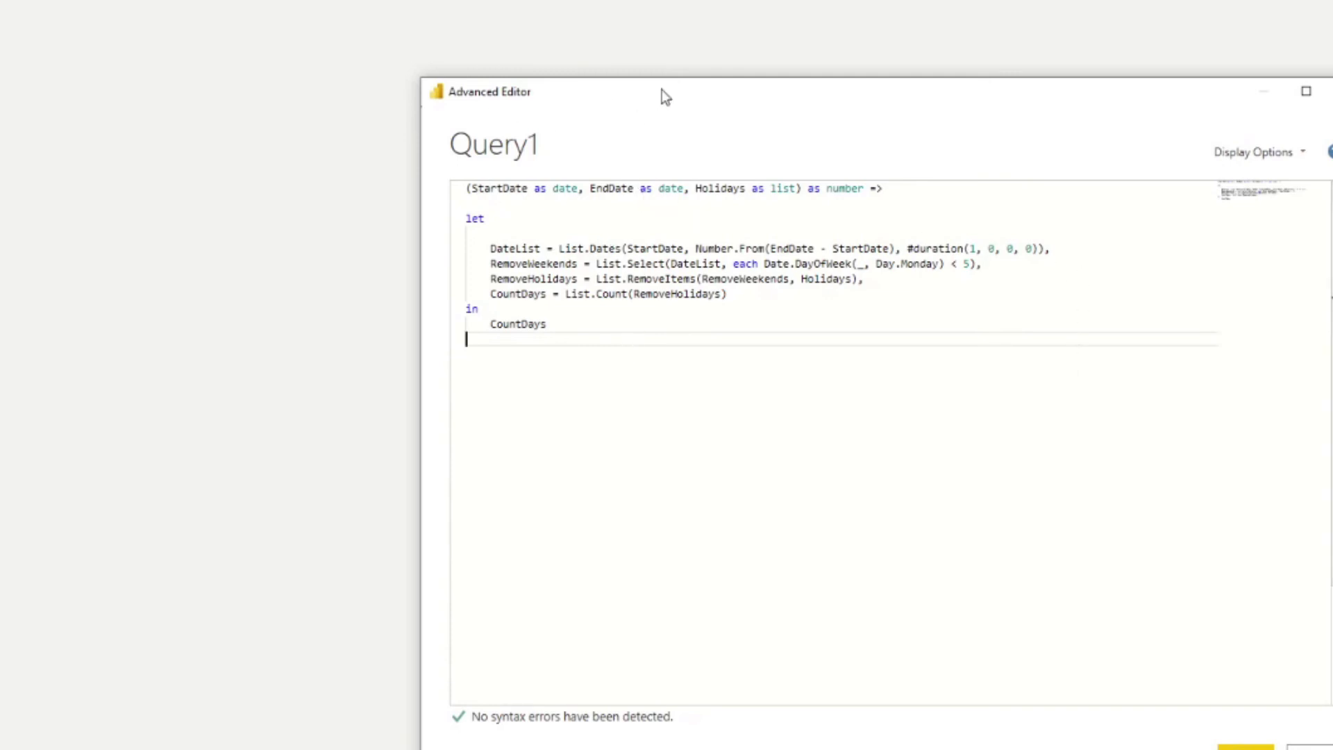
pyautogui.moveTo(661, 91); pyautogui.dragTo(398, 28)
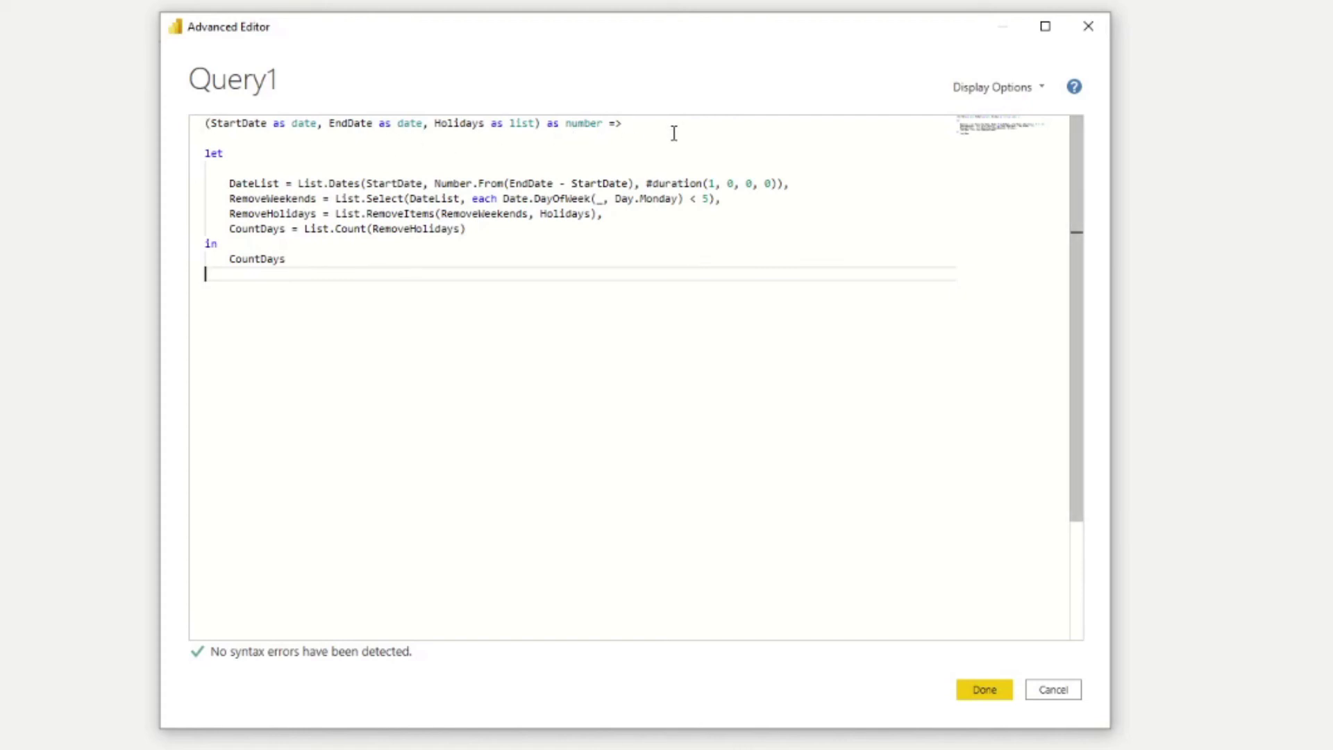
pyautogui.moveTo(660, 134); pyautogui.dragTo(159, 121)
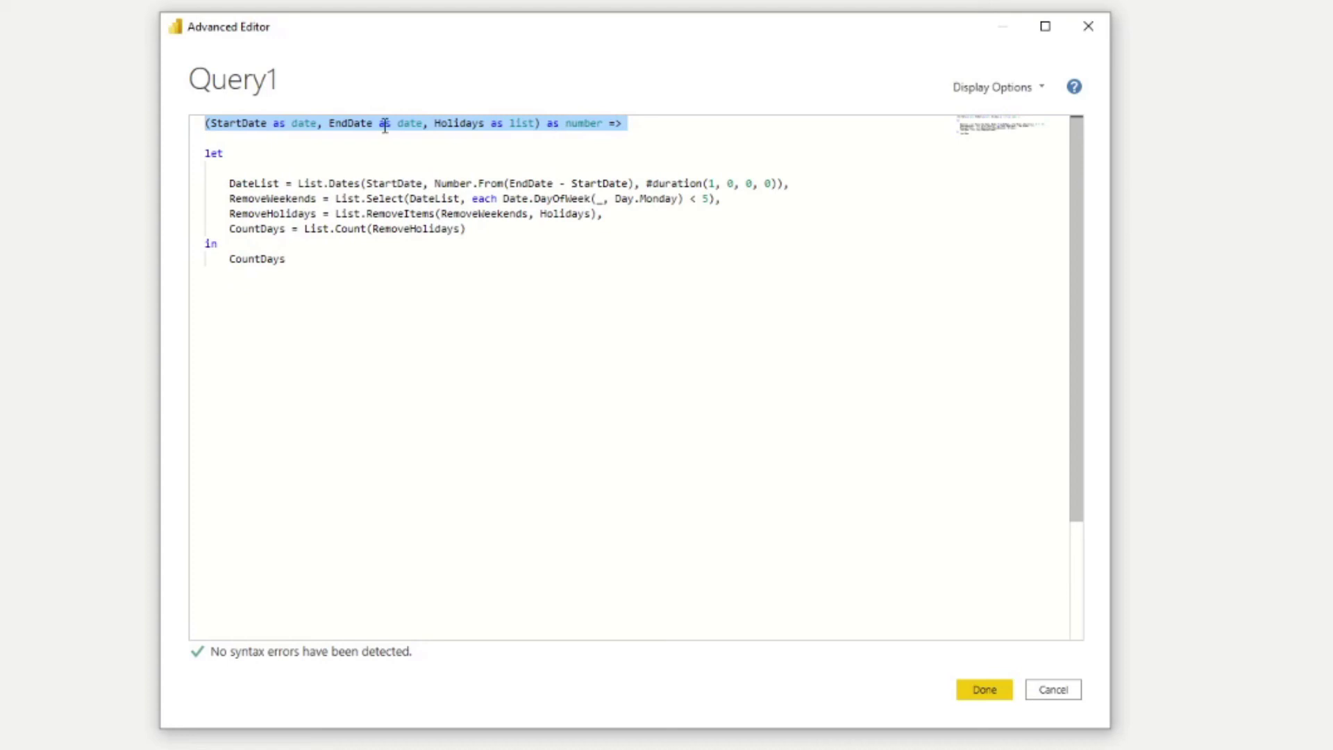
pyautogui.click(247, 126)
pyautogui.doubleClick(245, 125)
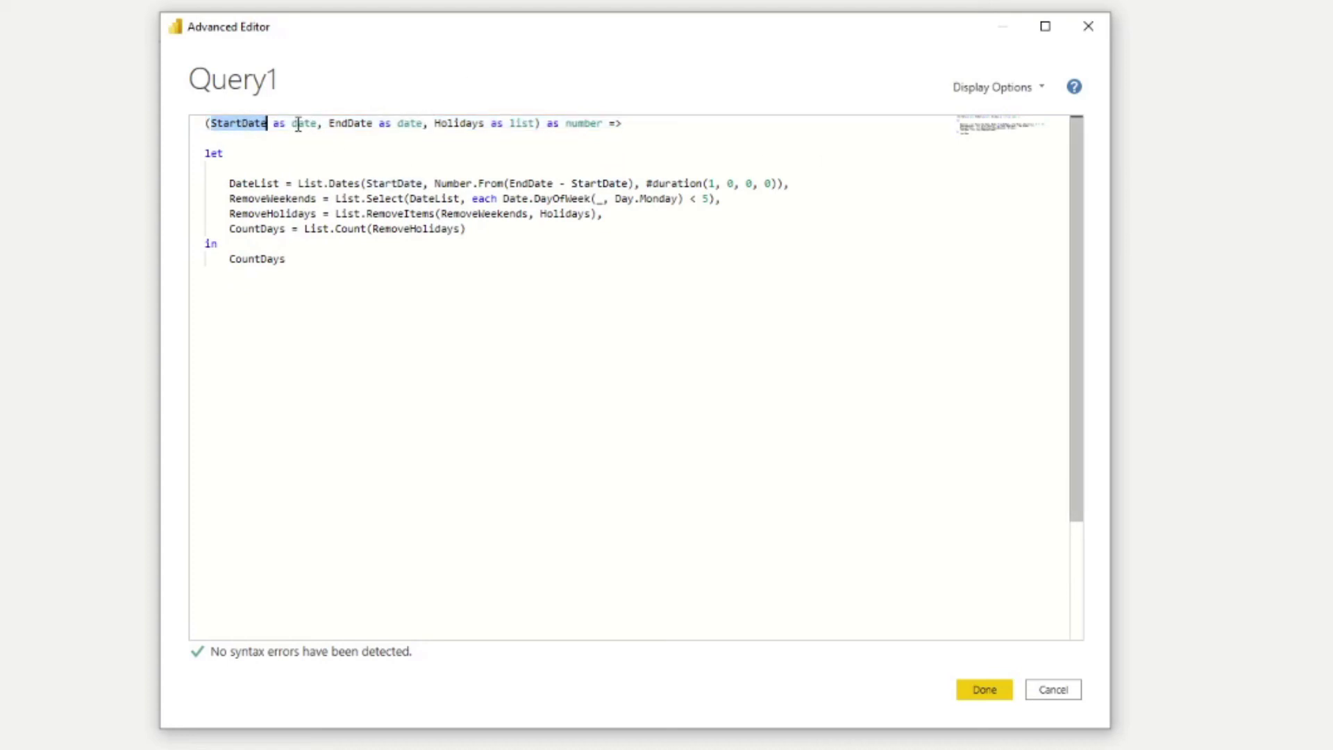
pyautogui.doubleClick(344, 123)
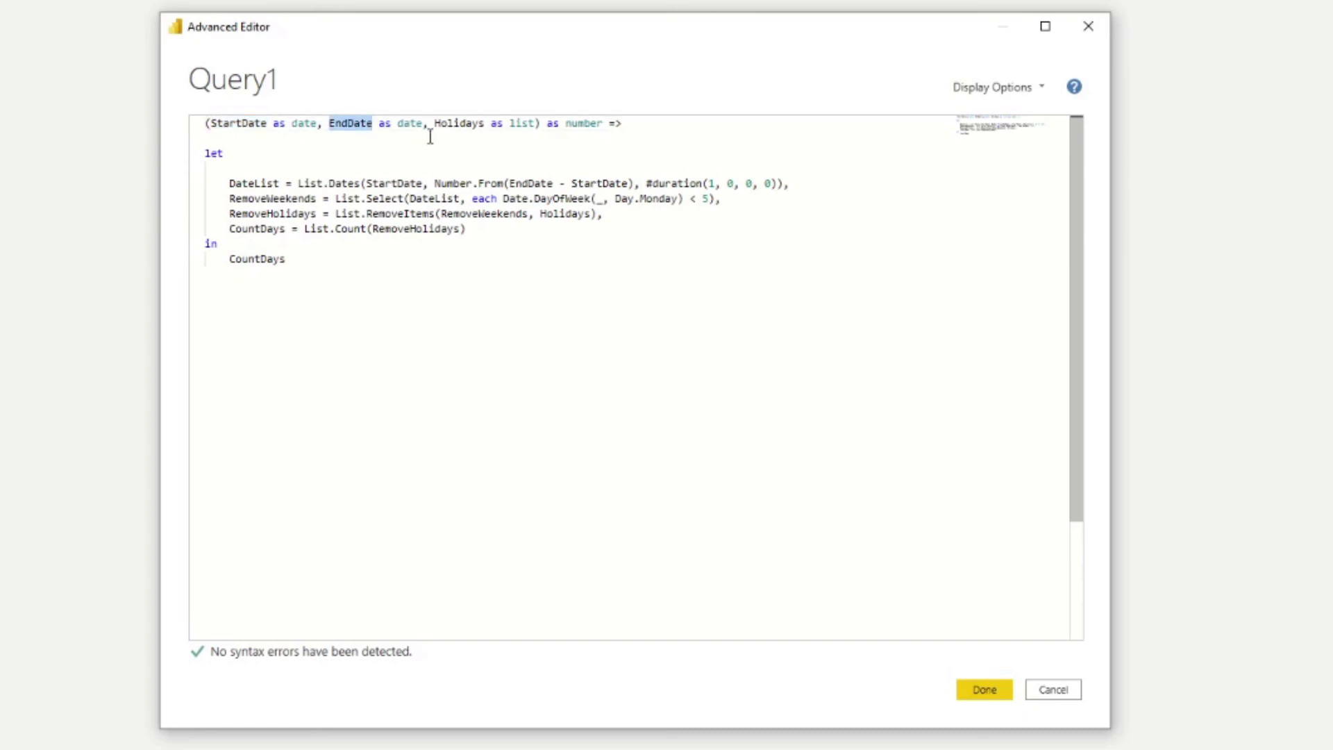
pyautogui.doubleClick(455, 124)
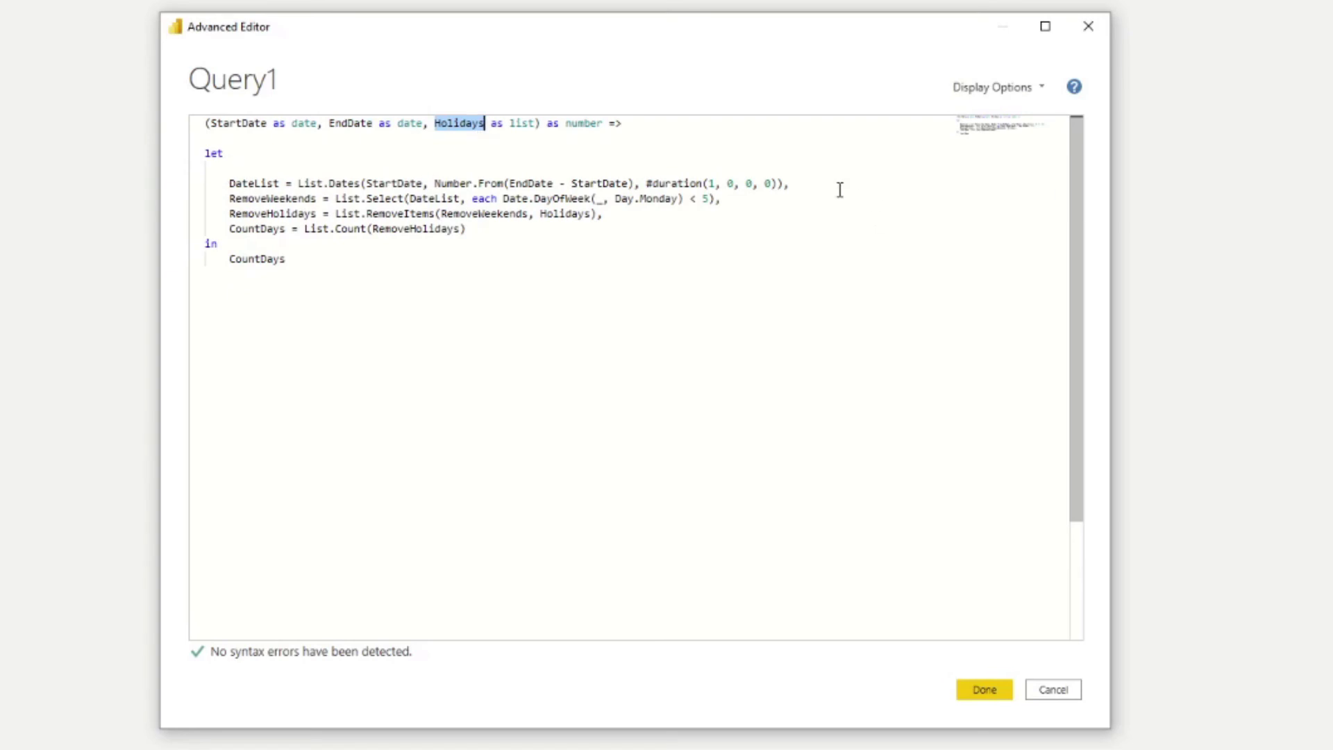
pyautogui.moveTo(840, 189); pyautogui.dragTo(191, 185)
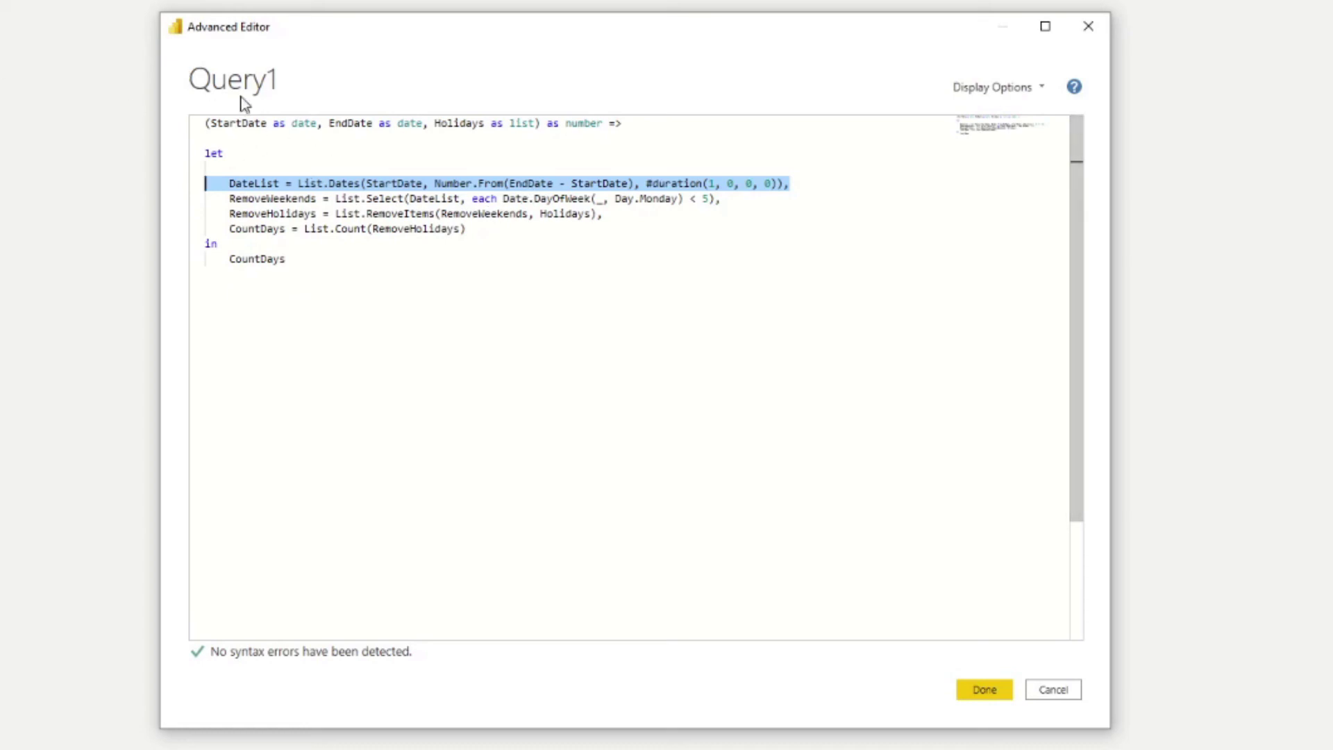
pyautogui.click(432, 213)
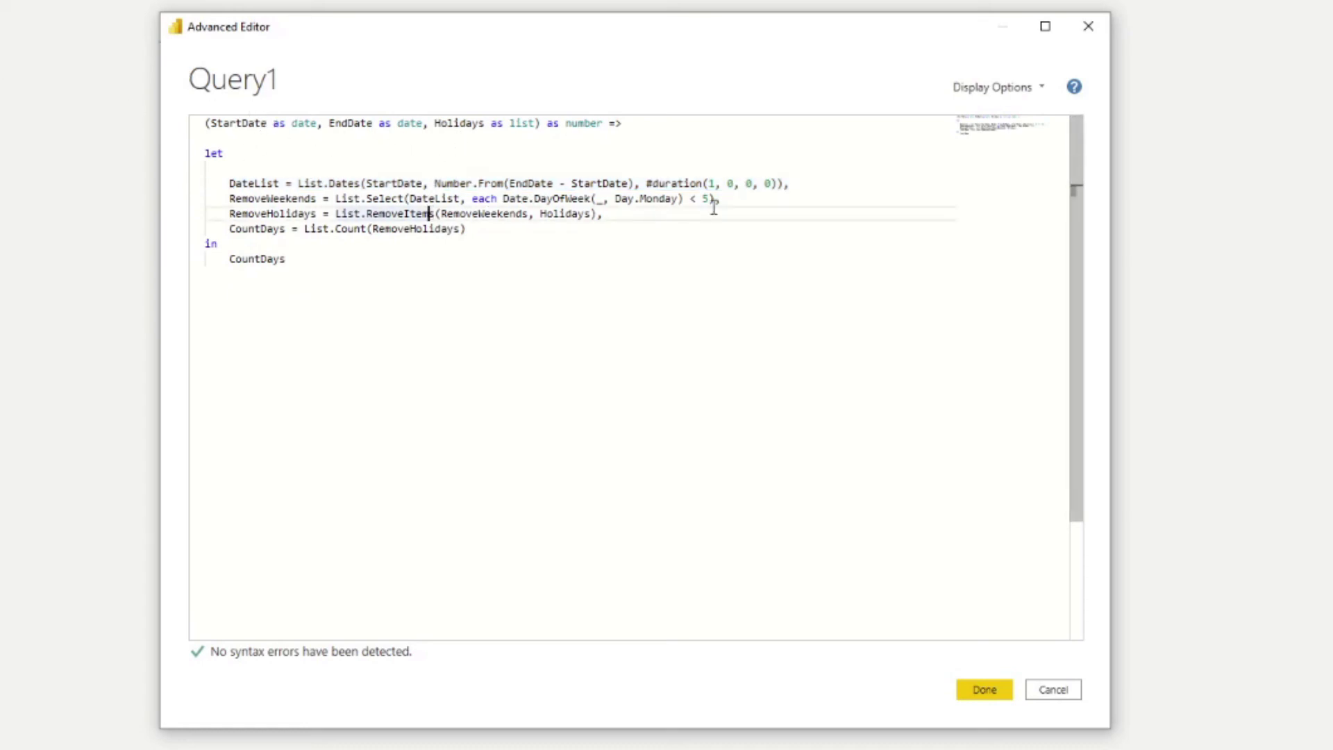
pyautogui.moveTo(744, 200); pyautogui.dragTo(100, 197)
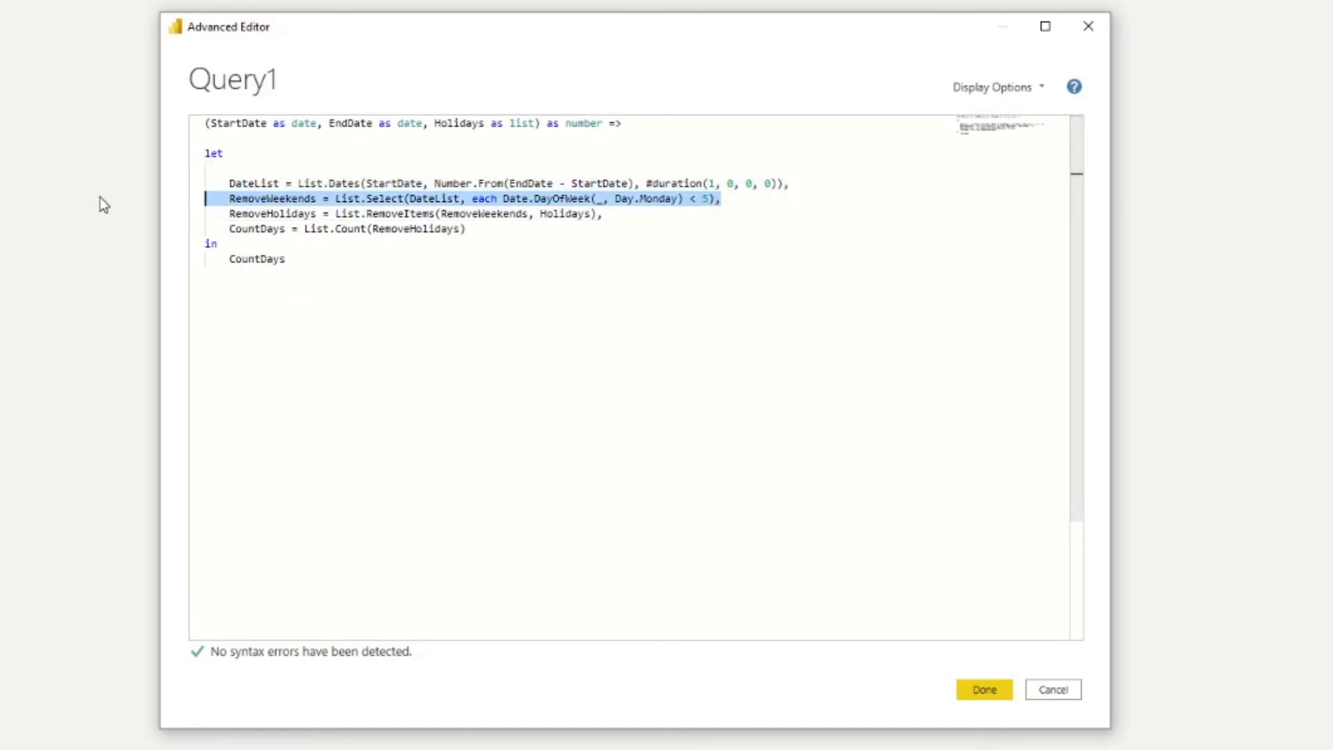
pyautogui.moveTo(604, 214); pyautogui.dragTo(198, 213)
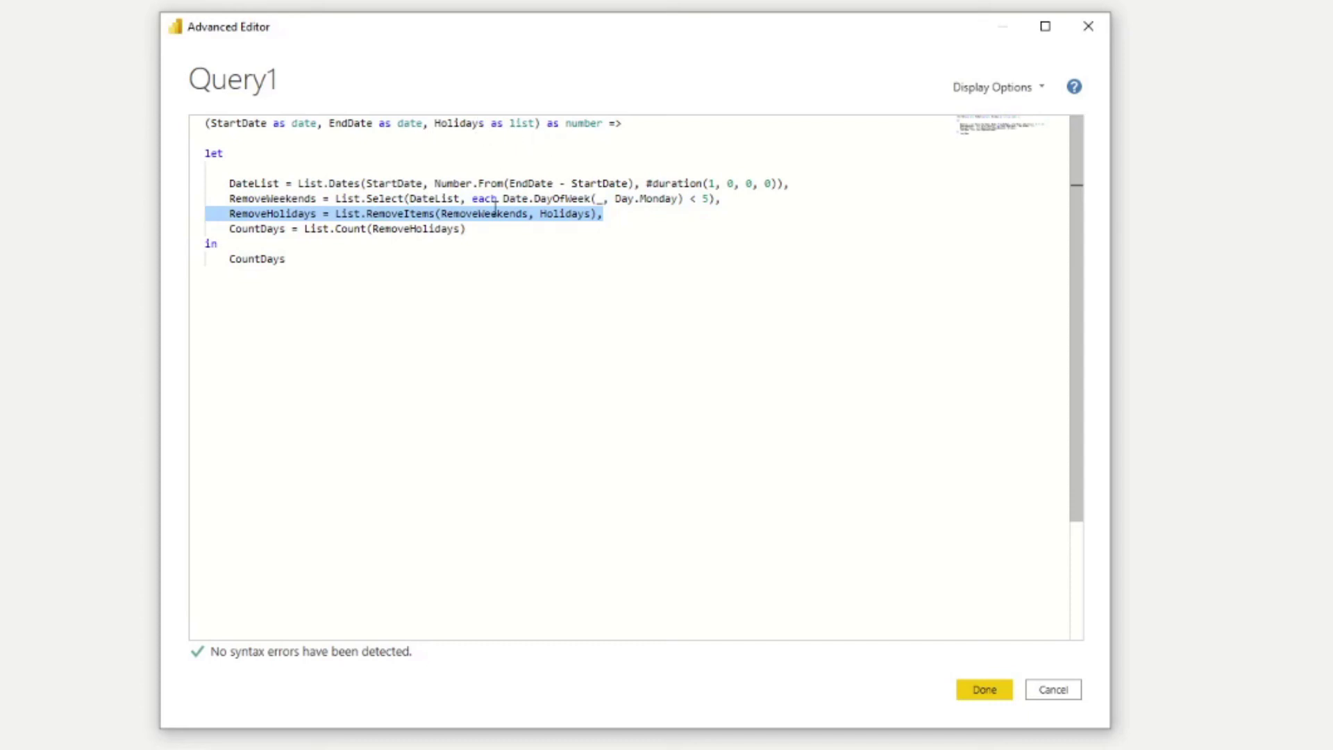
pyautogui.moveTo(497, 228); pyautogui.dragTo(203, 227)
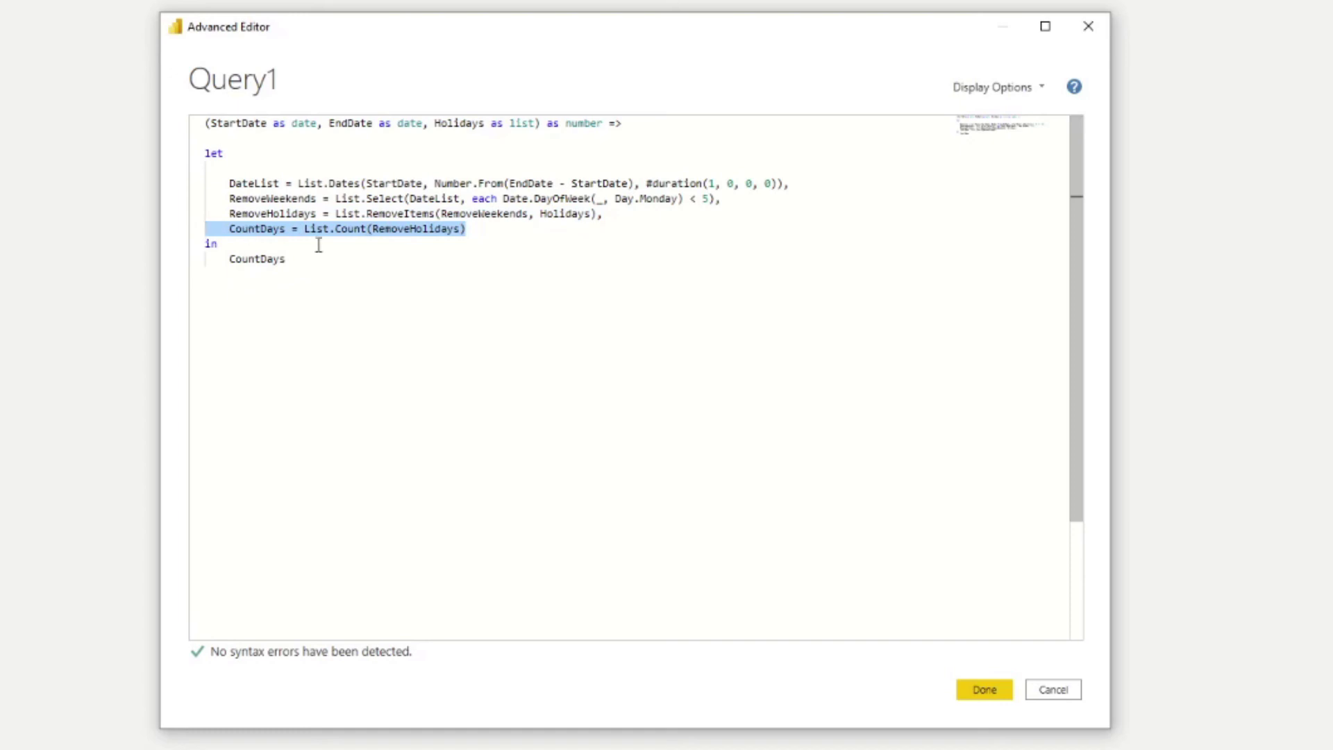
# Step: Save the function code, rename Query1 to NetworkDays, and open the Bank Holidays table
pyautogui.click(352, 271)
pyautogui.click(983, 689)
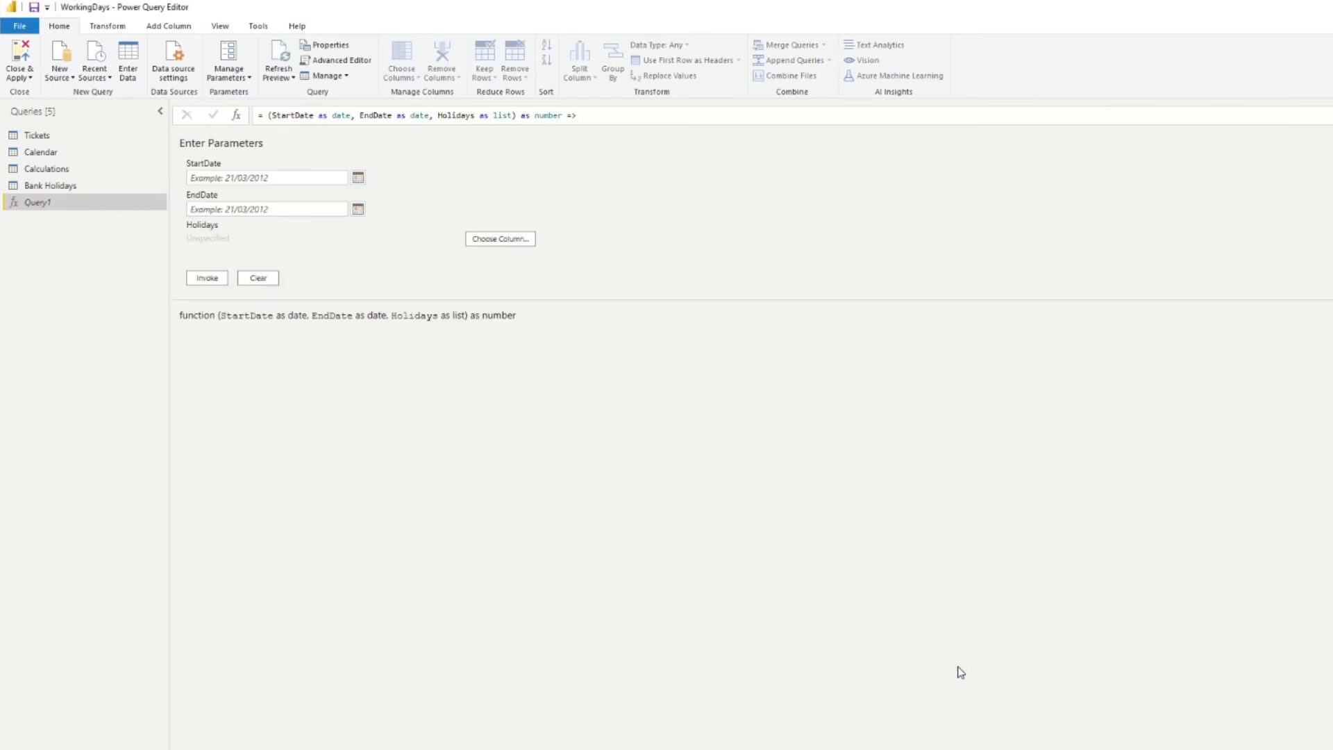
pyautogui.rightClick(38, 204)
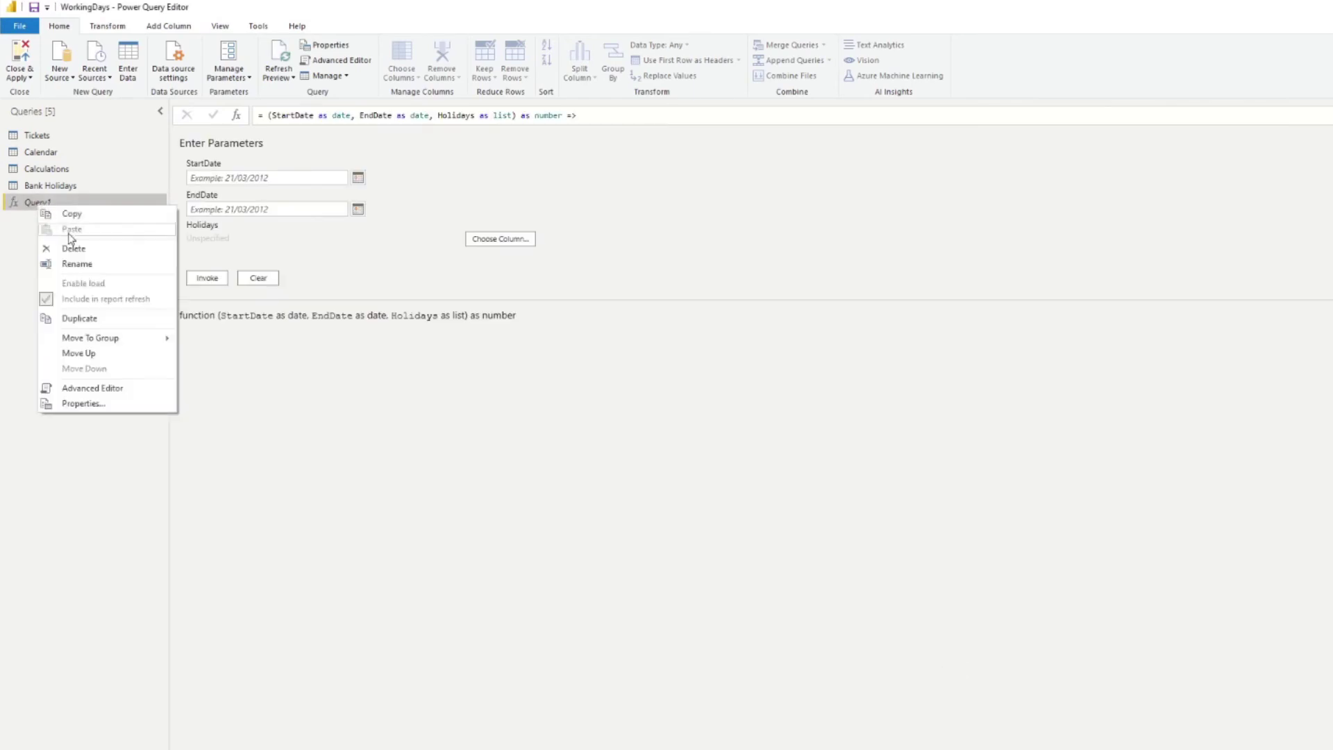
pyautogui.click(82, 262)
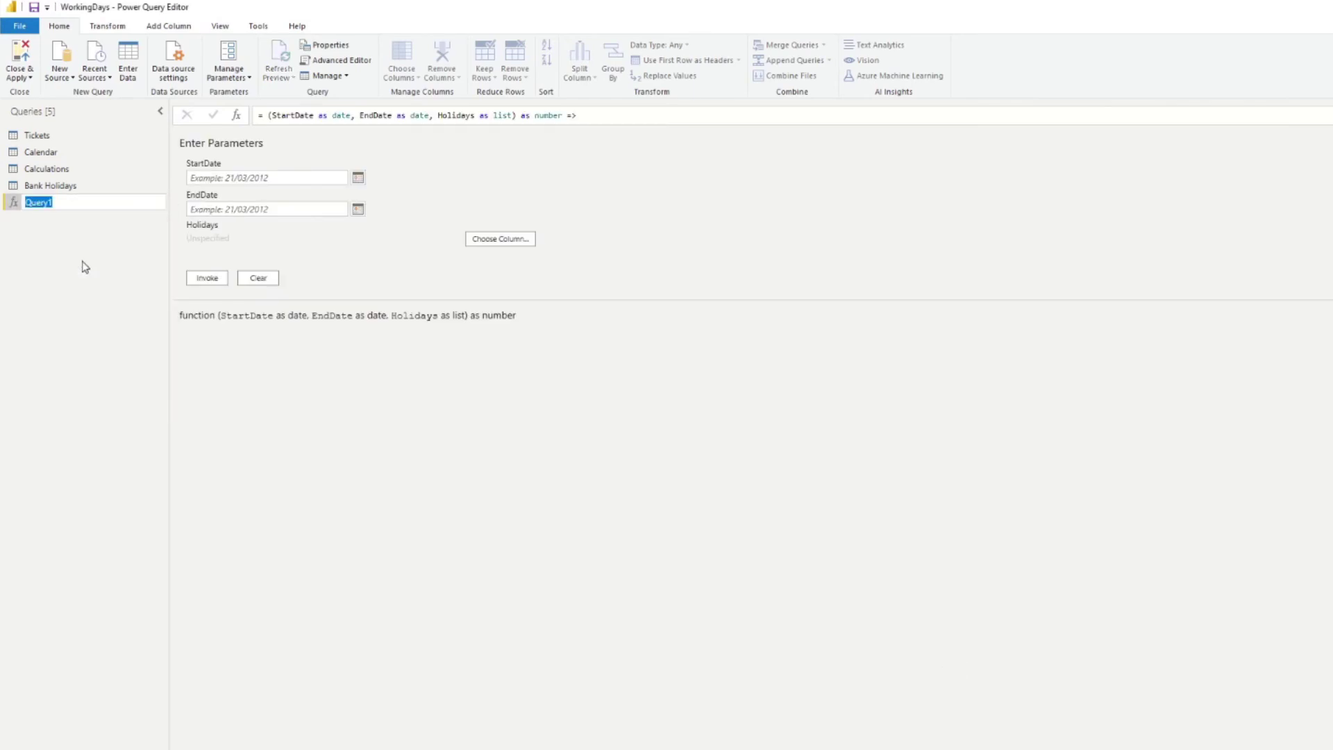
pyautogui.write('NetworkDays')
pyautogui.press('Return')
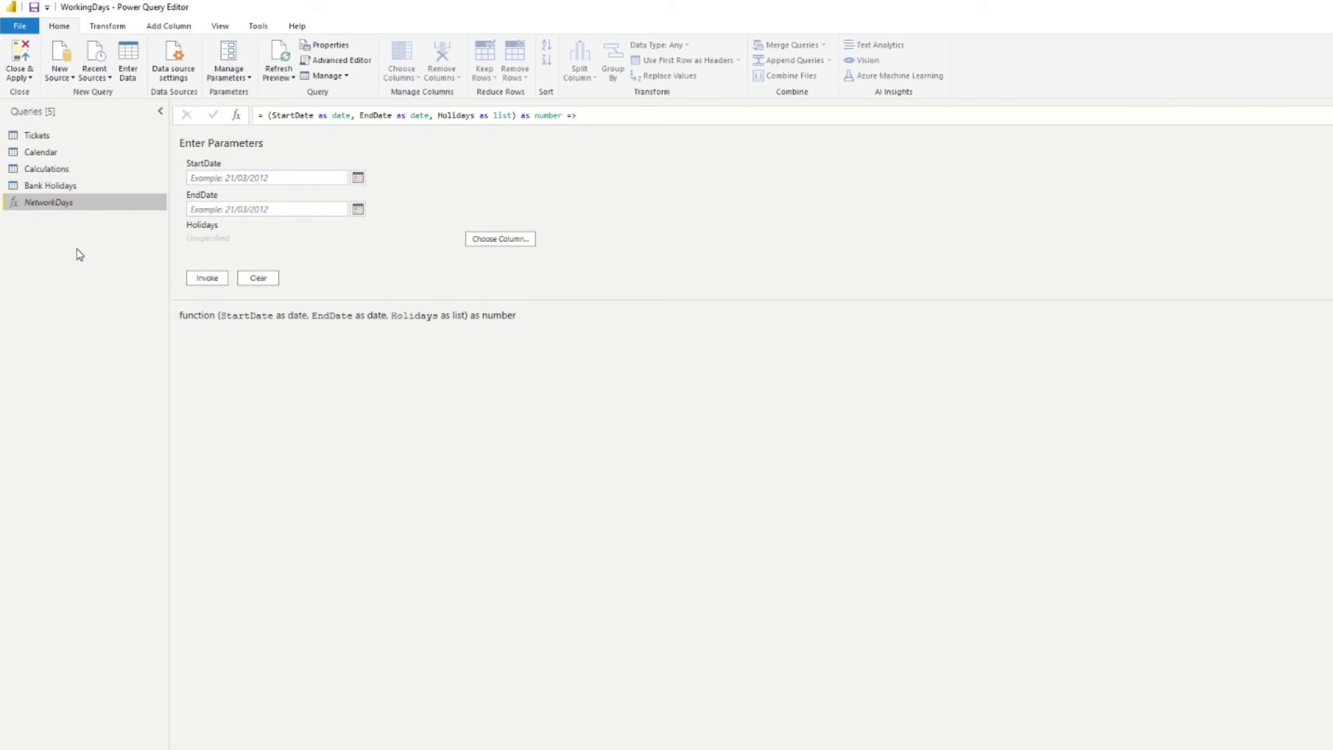
pyautogui.click(61, 189)
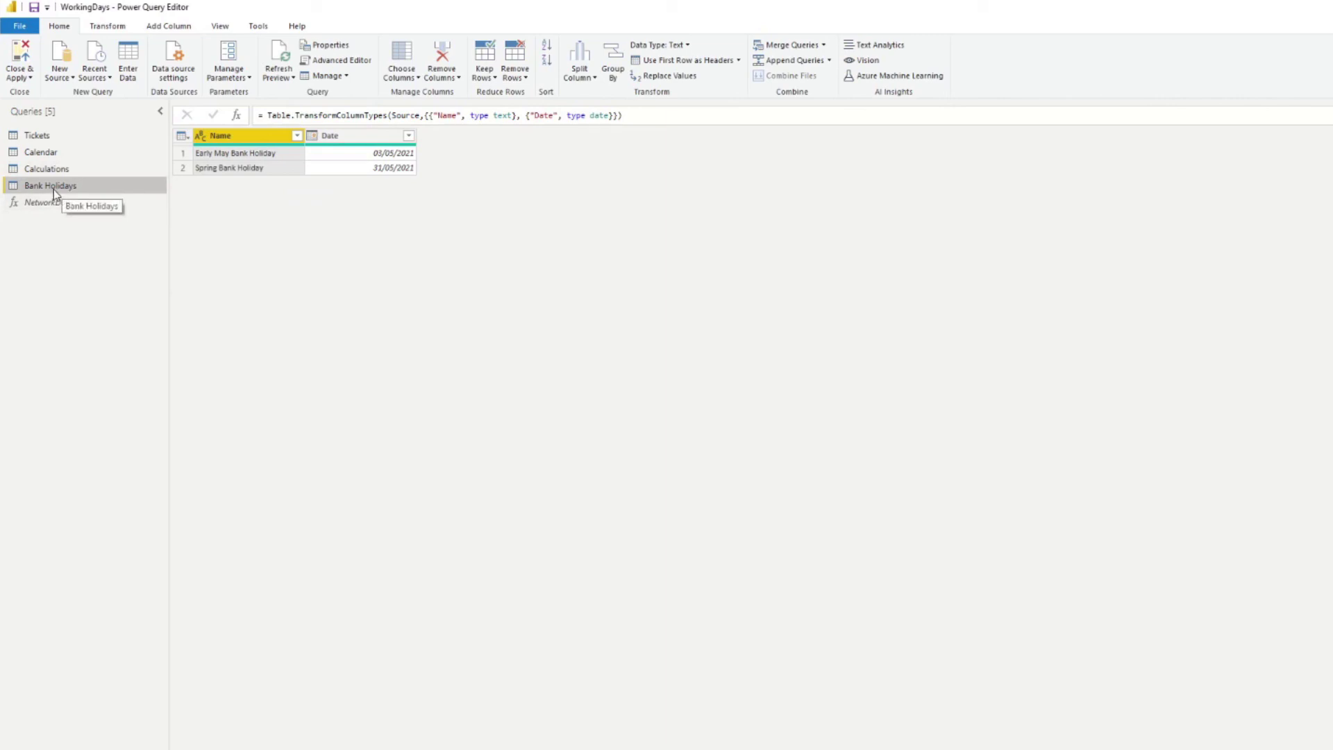
# Step: Create a new query referencing Bank Holidays and name it 'Bank Holidays List'
pyautogui.rightClick(53, 190)
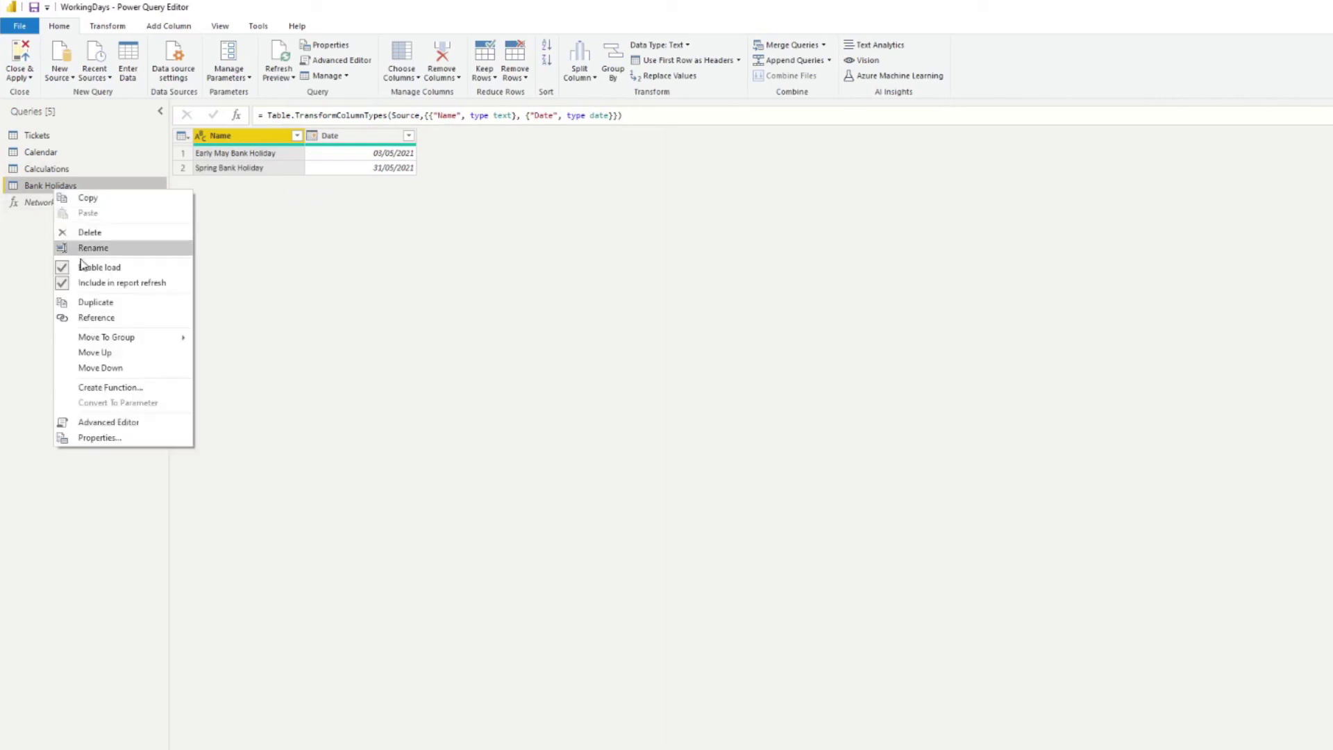
pyautogui.click(105, 317)
pyautogui.doubleClick(62, 220)
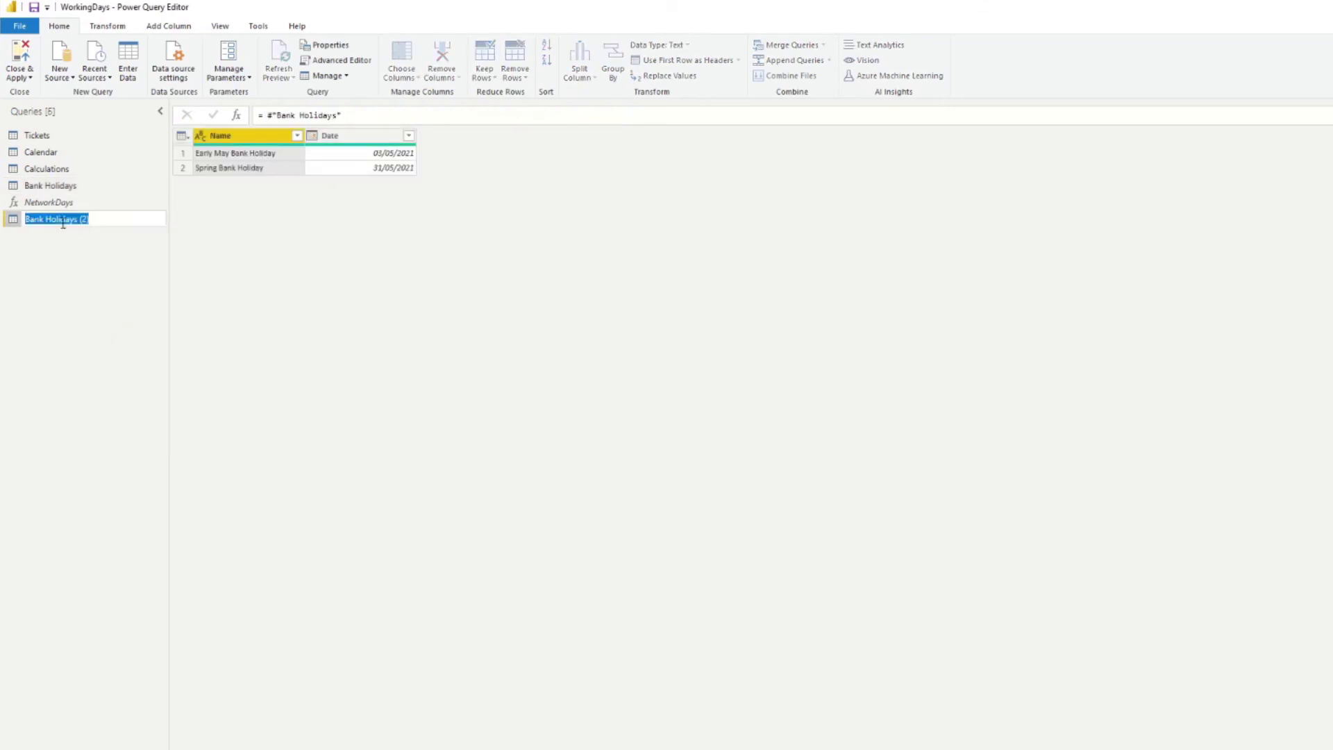
pyautogui.press('End')
pyautogui.write('List')
pyautogui.press('Return')
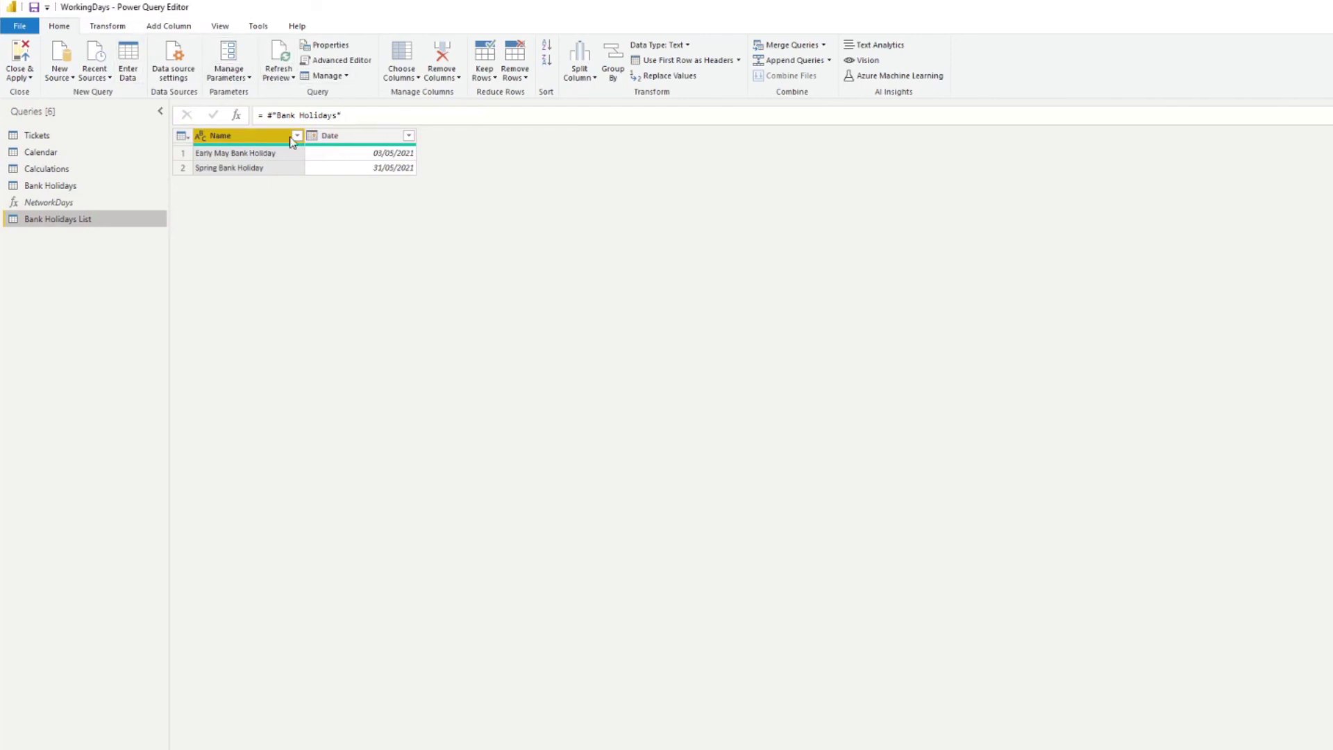
# Step: Remove the Name column and convert the Date column into a list of holiday dates
pyautogui.rightClick(246, 131)
pyautogui.click(251, 160)
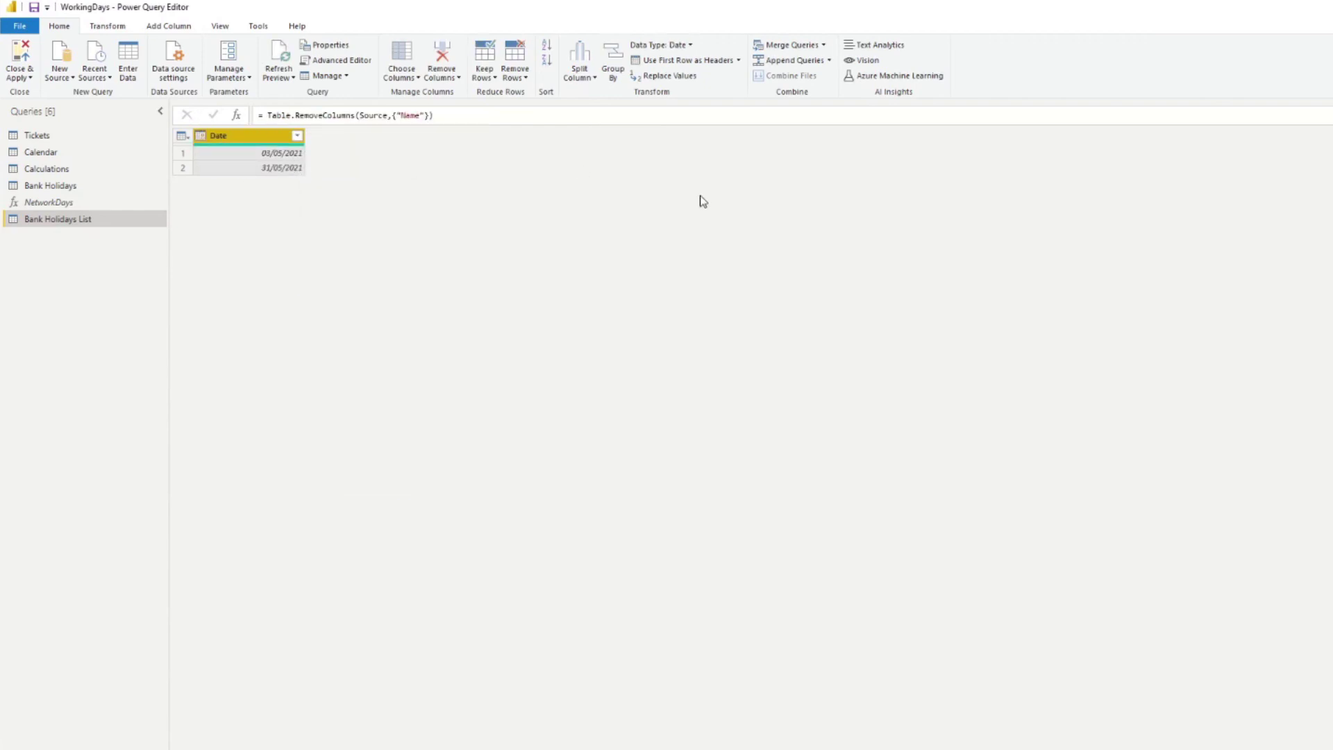
pyautogui.click(106, 28)
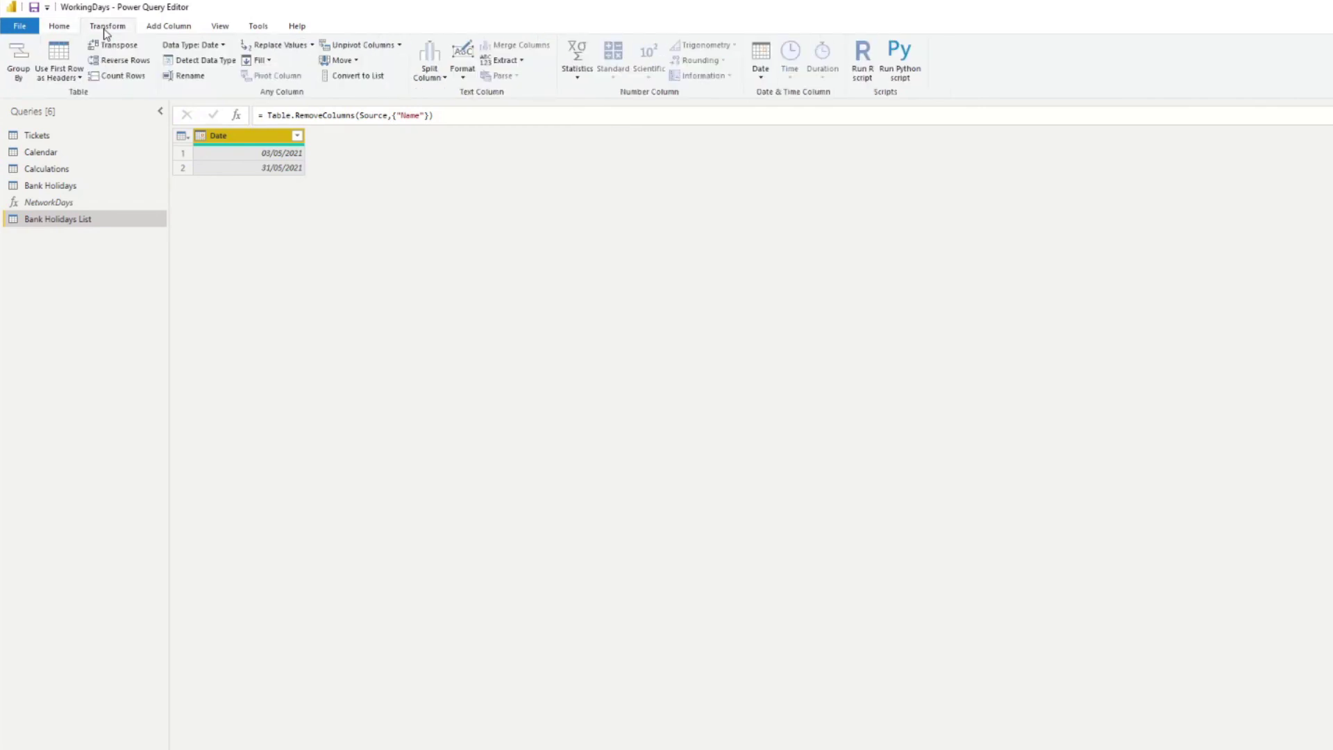
pyautogui.click(373, 78)
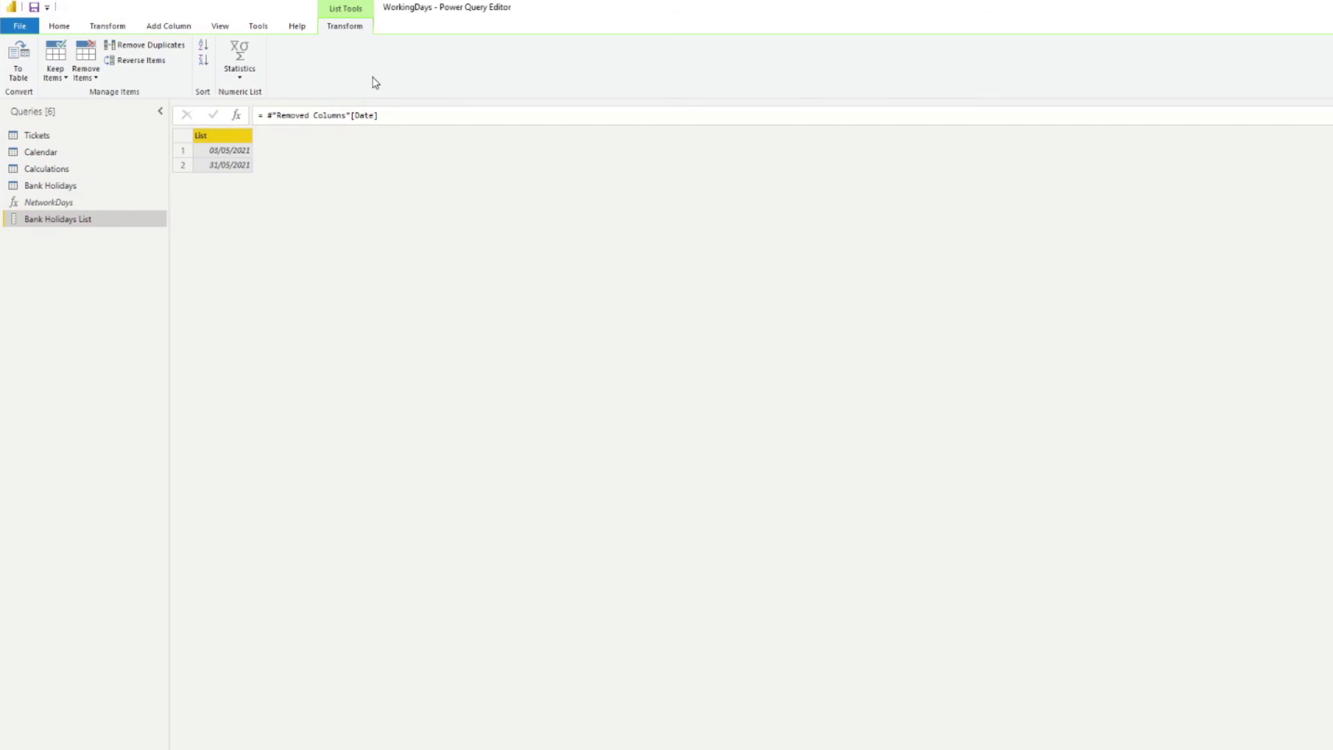
pyautogui.click(229, 165)
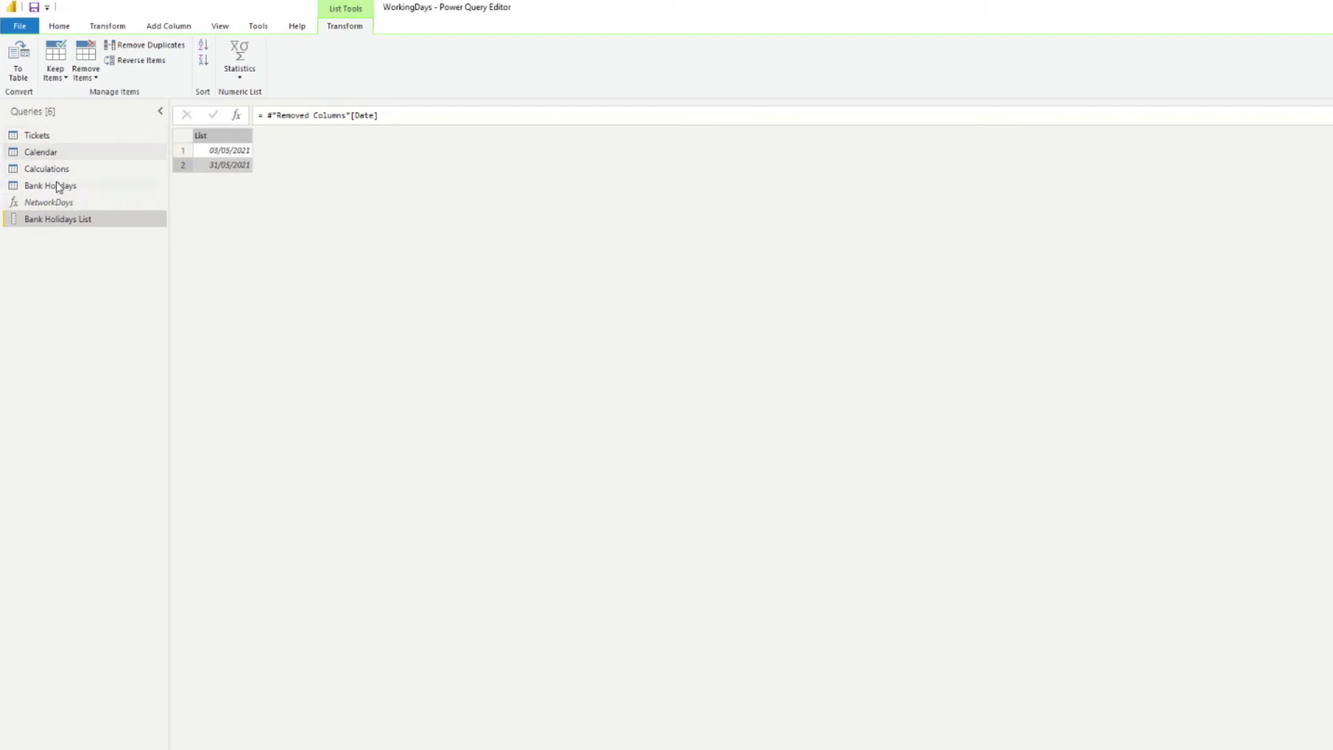
# Step: Start a custom column named 'Working Days Elapsed' on the Tickets table
pyautogui.click(54, 135)
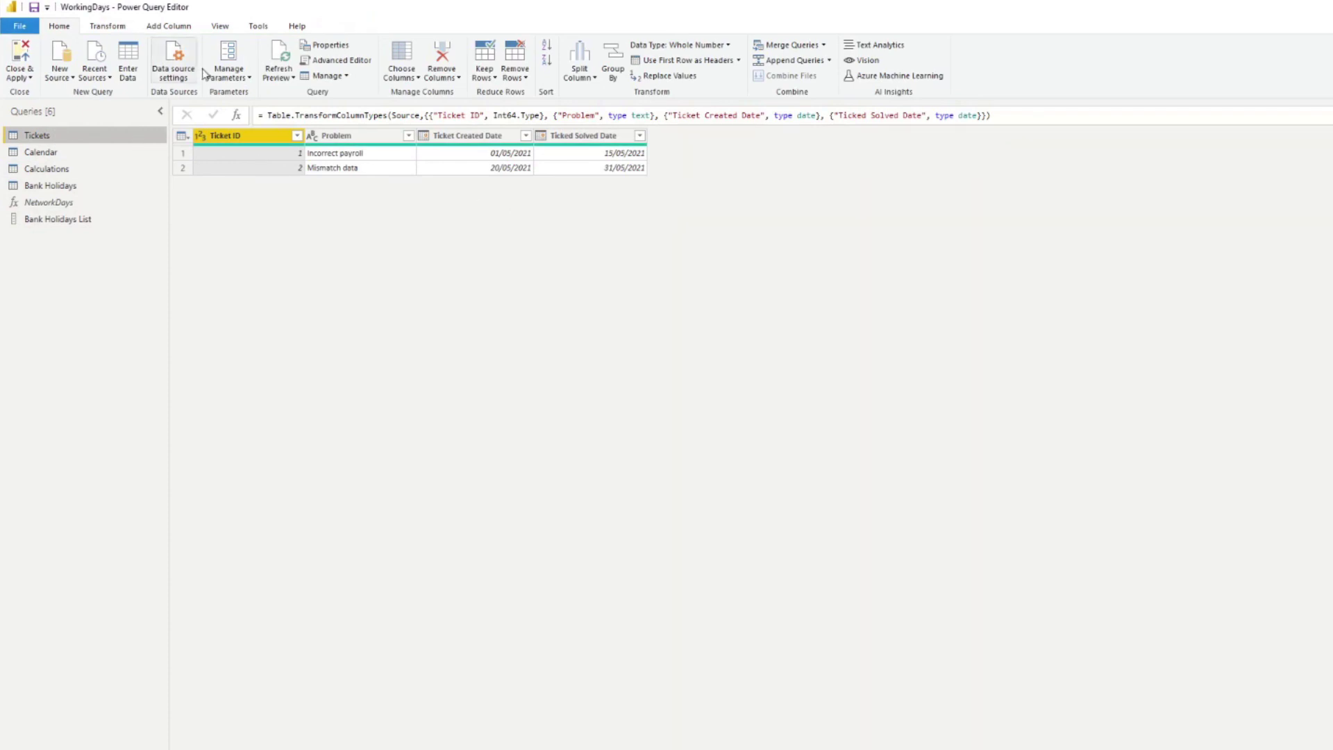
pyautogui.click(157, 27)
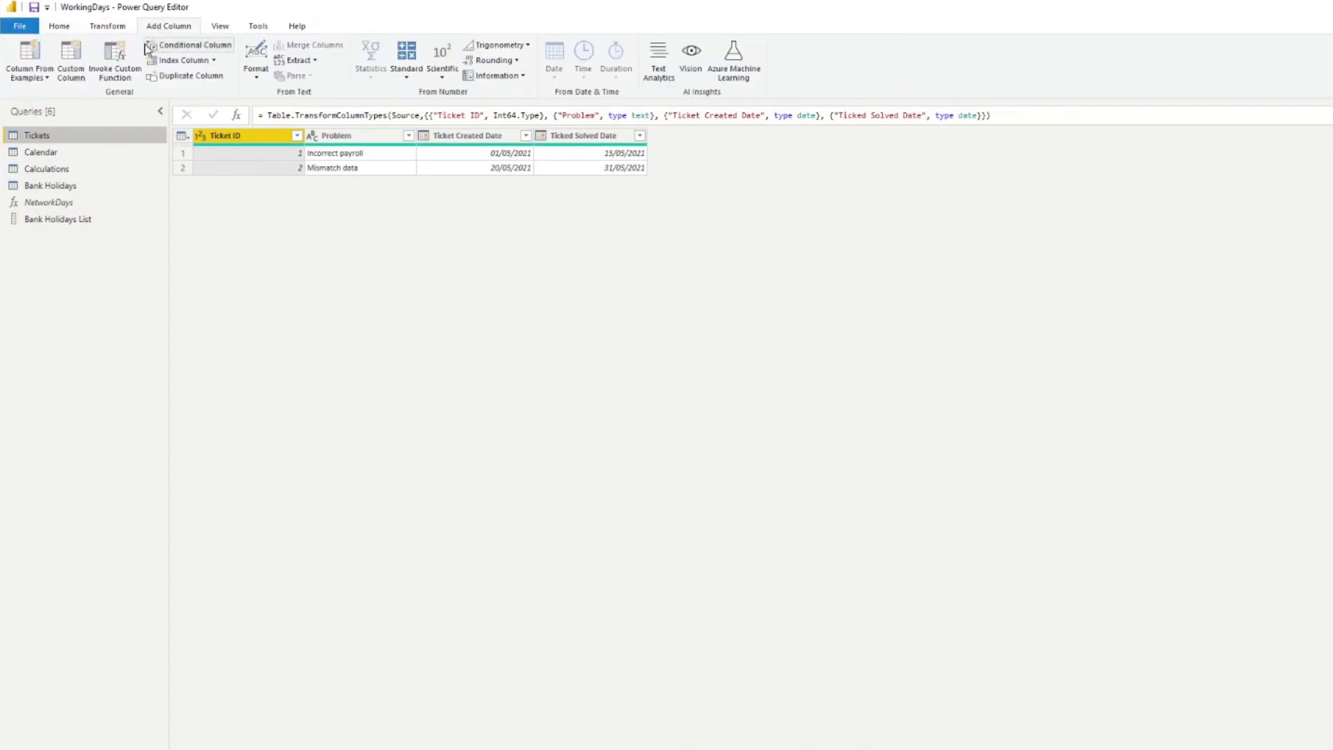
pyautogui.click(73, 71)
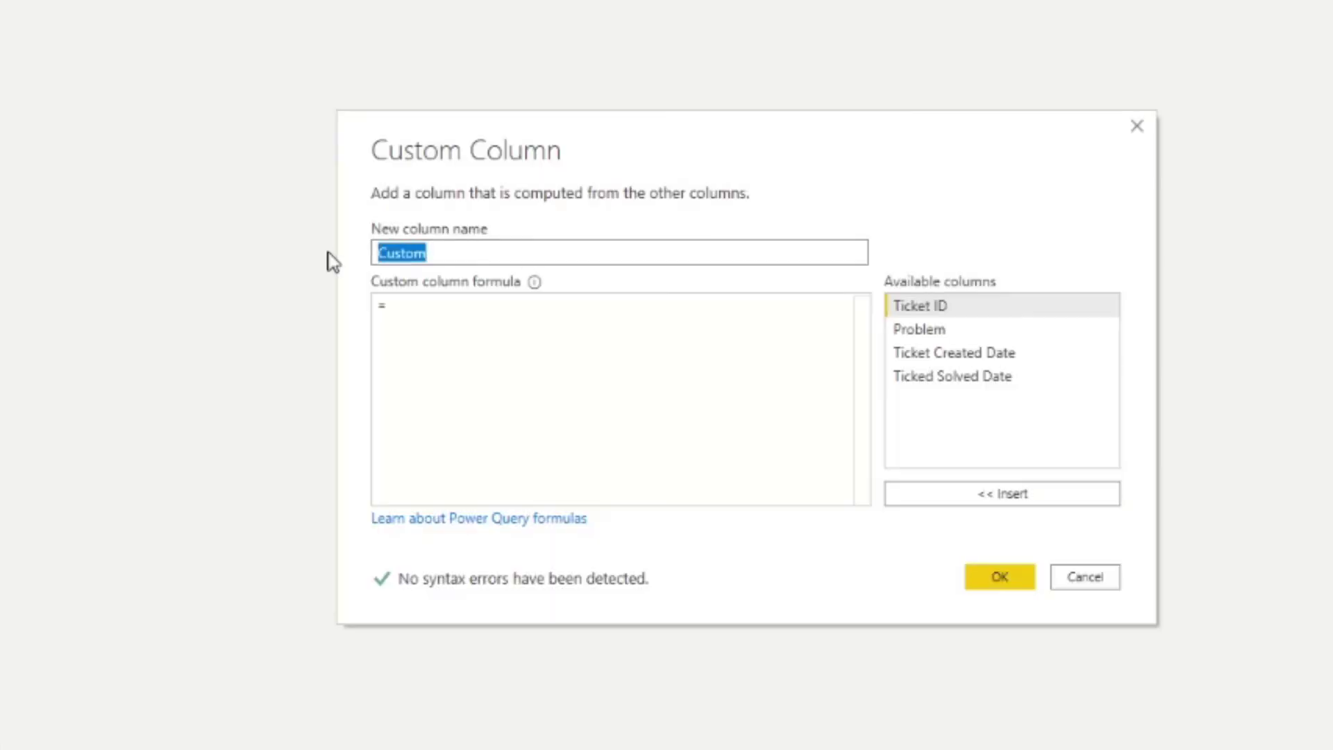
pyautogui.write('Working')
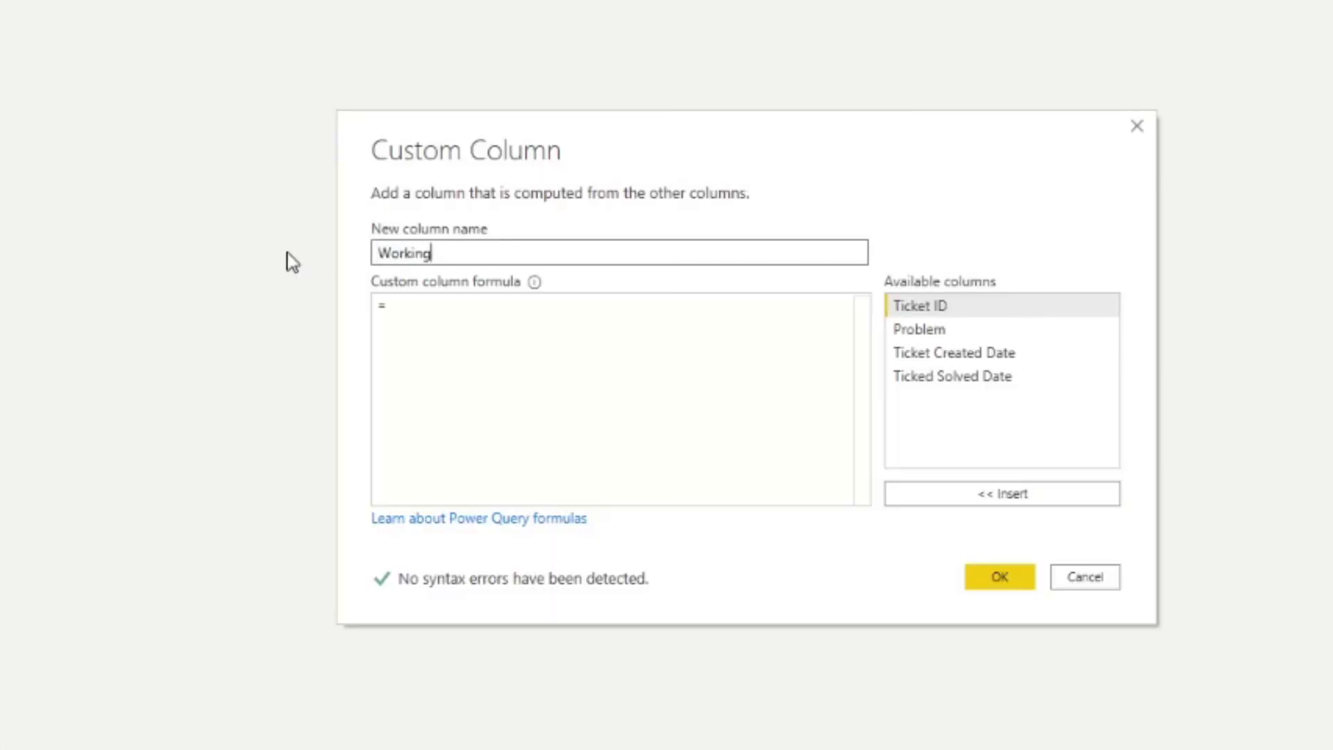
pyautogui.write(' Days Elapsed')
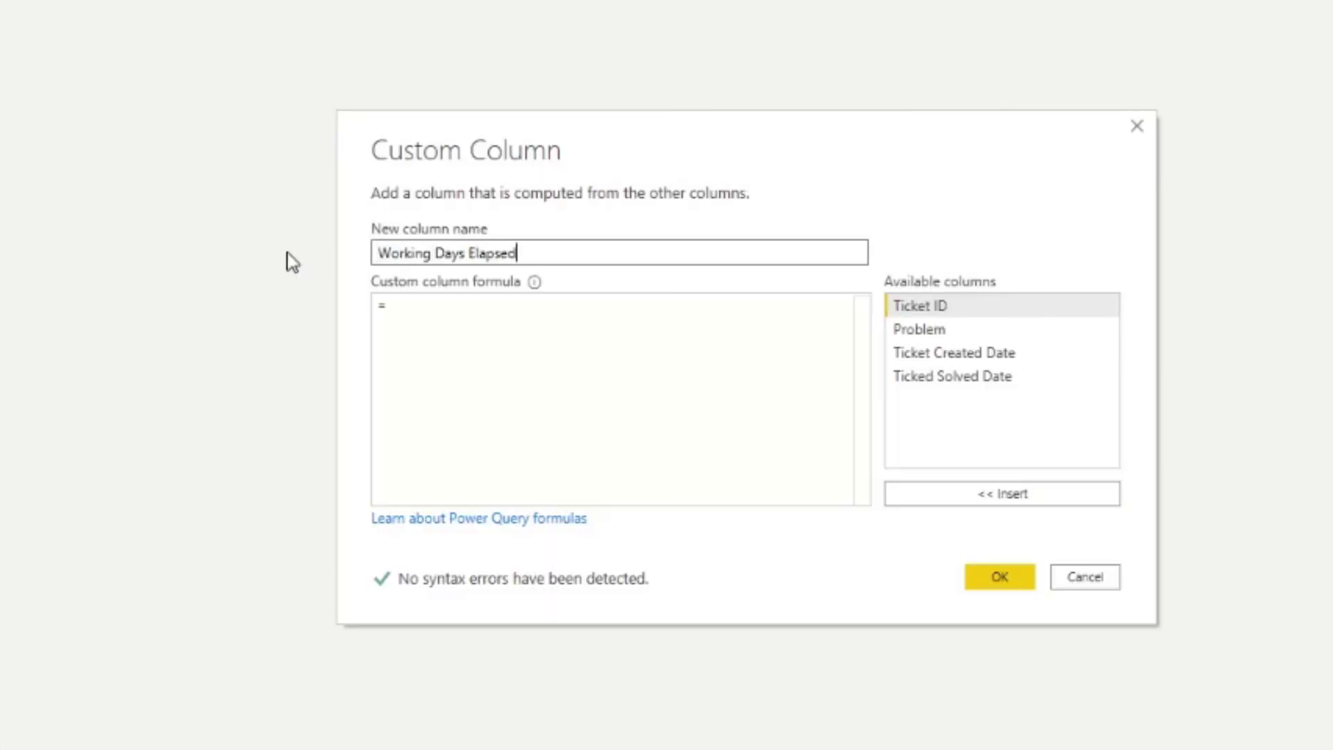
# Step: Enter the formula NetworkDays([Ticket Created Date], [Ticked Solved Date], #"Bank Holidays List")
pyautogui.click(441, 317)
pyautogui.write('Network')
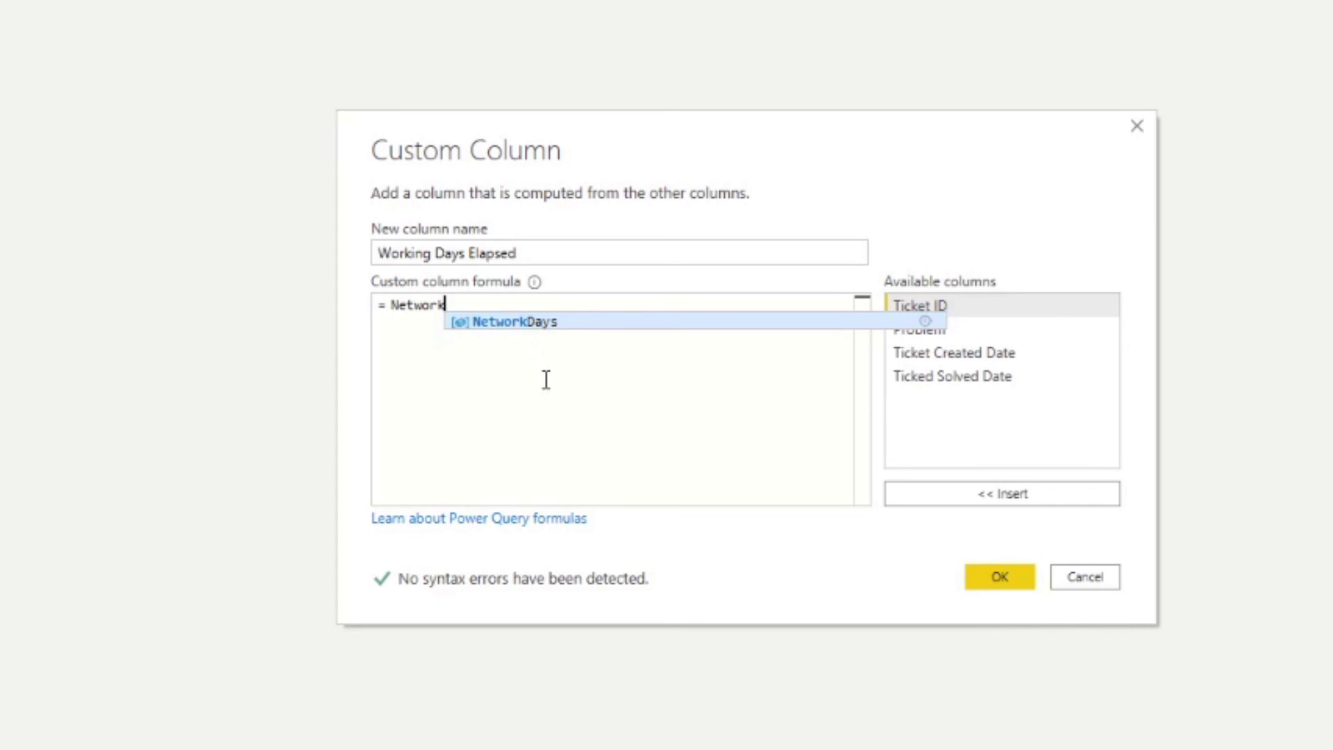
pyautogui.press('Tab')
pyautogui.write('(')
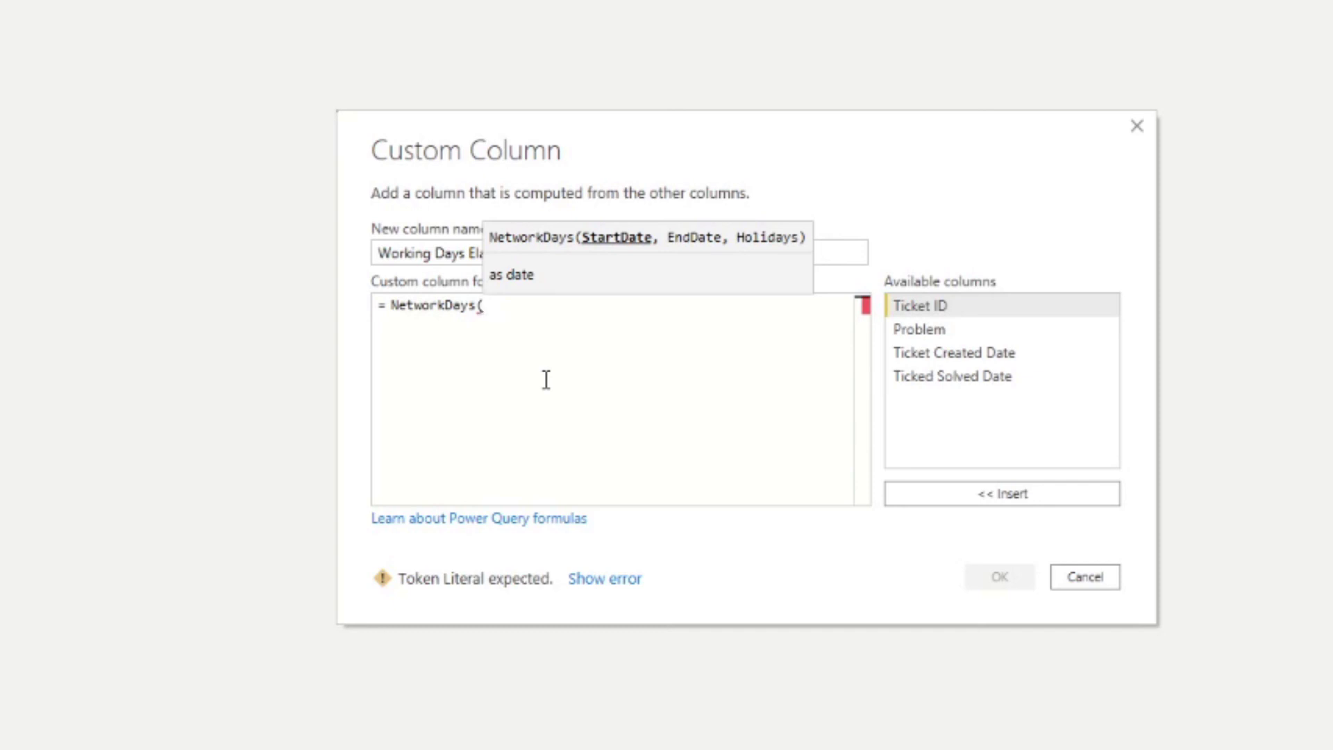
pyautogui.doubleClick(935, 356)
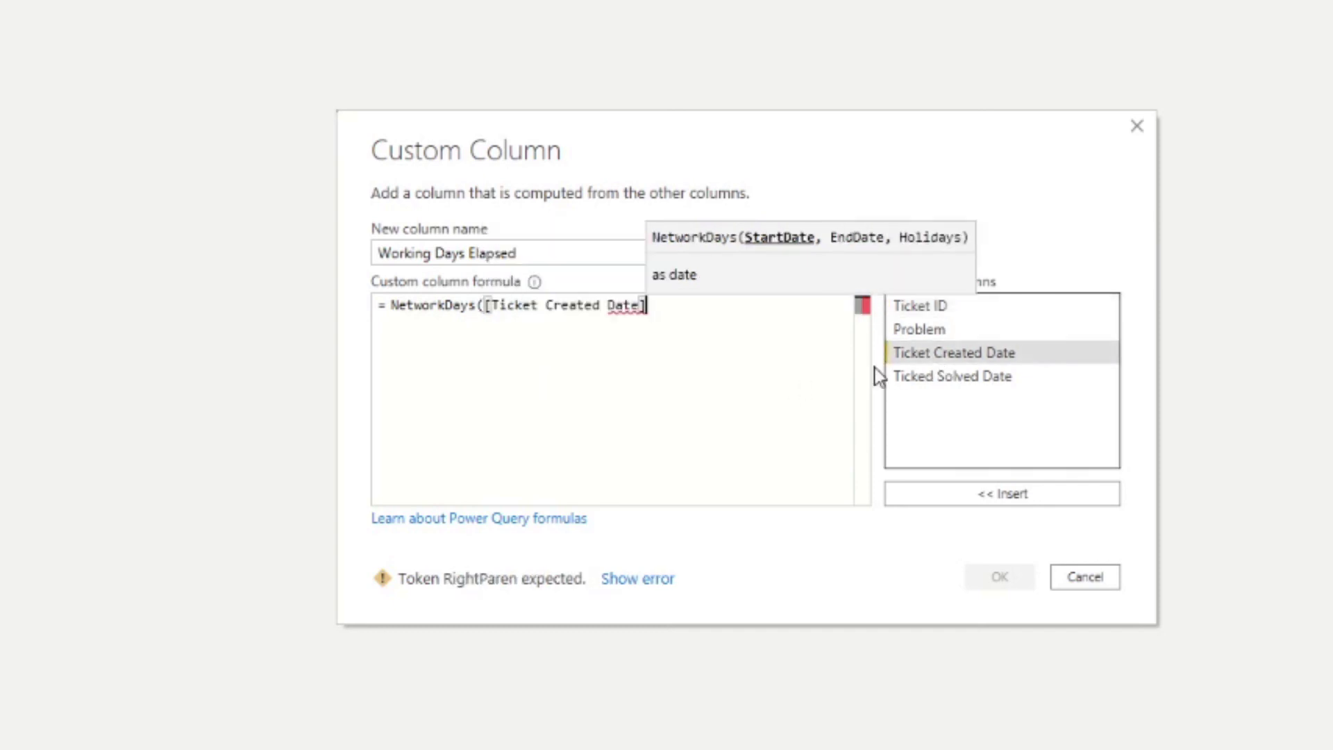
pyautogui.write(',')
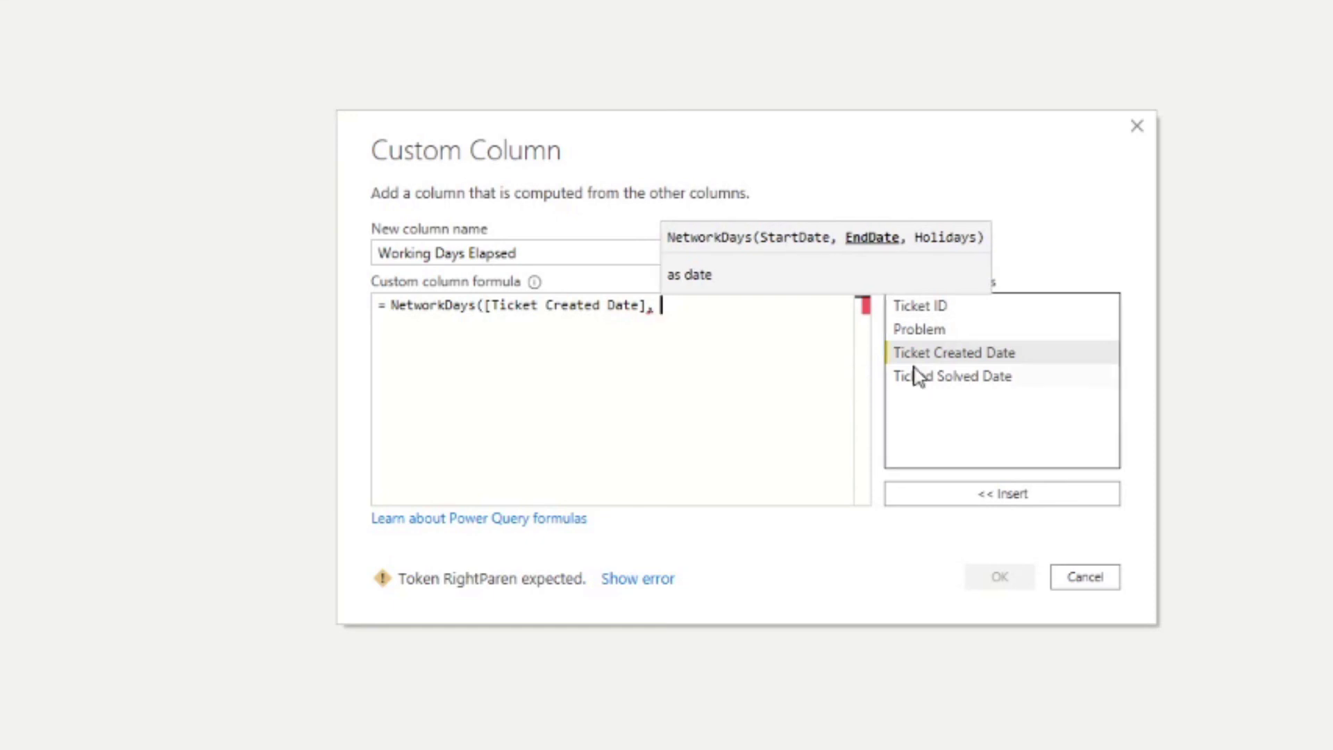
pyautogui.doubleClick(932, 375)
pyautogui.write(',')
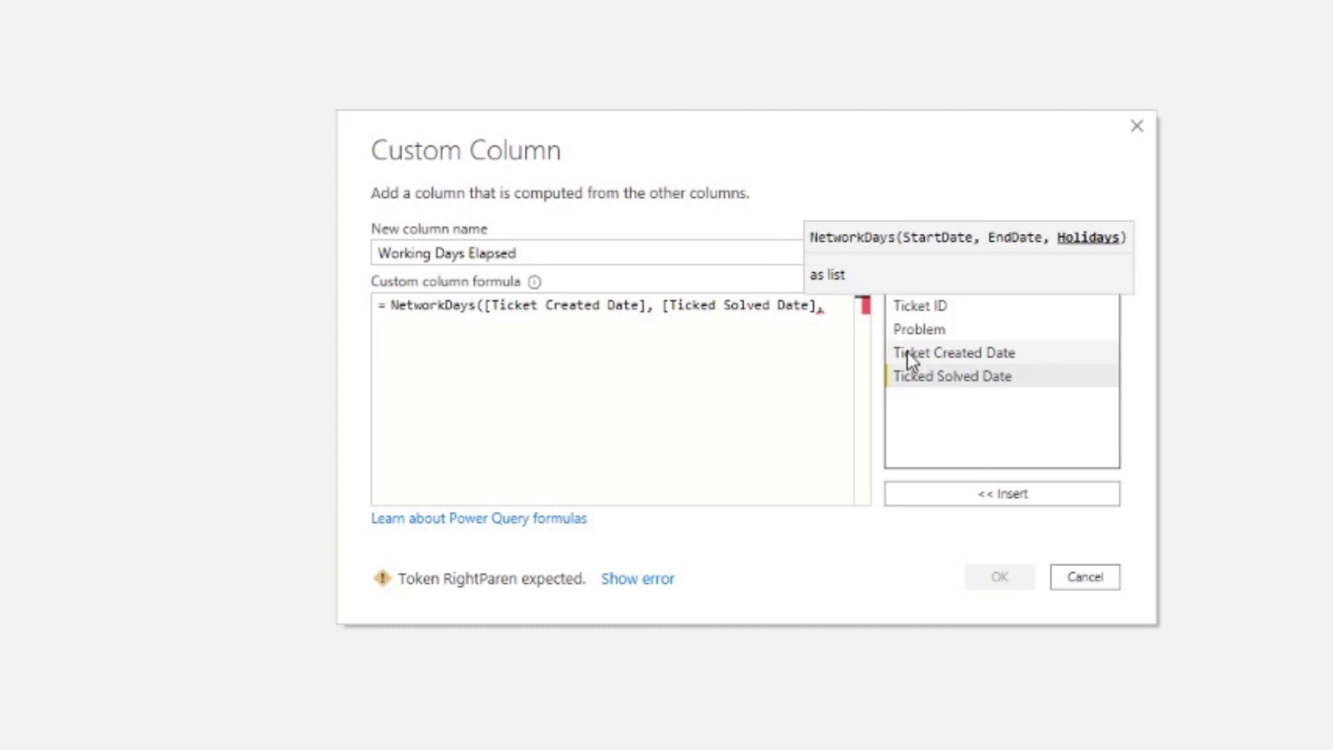
pyautogui.write(' Bank')
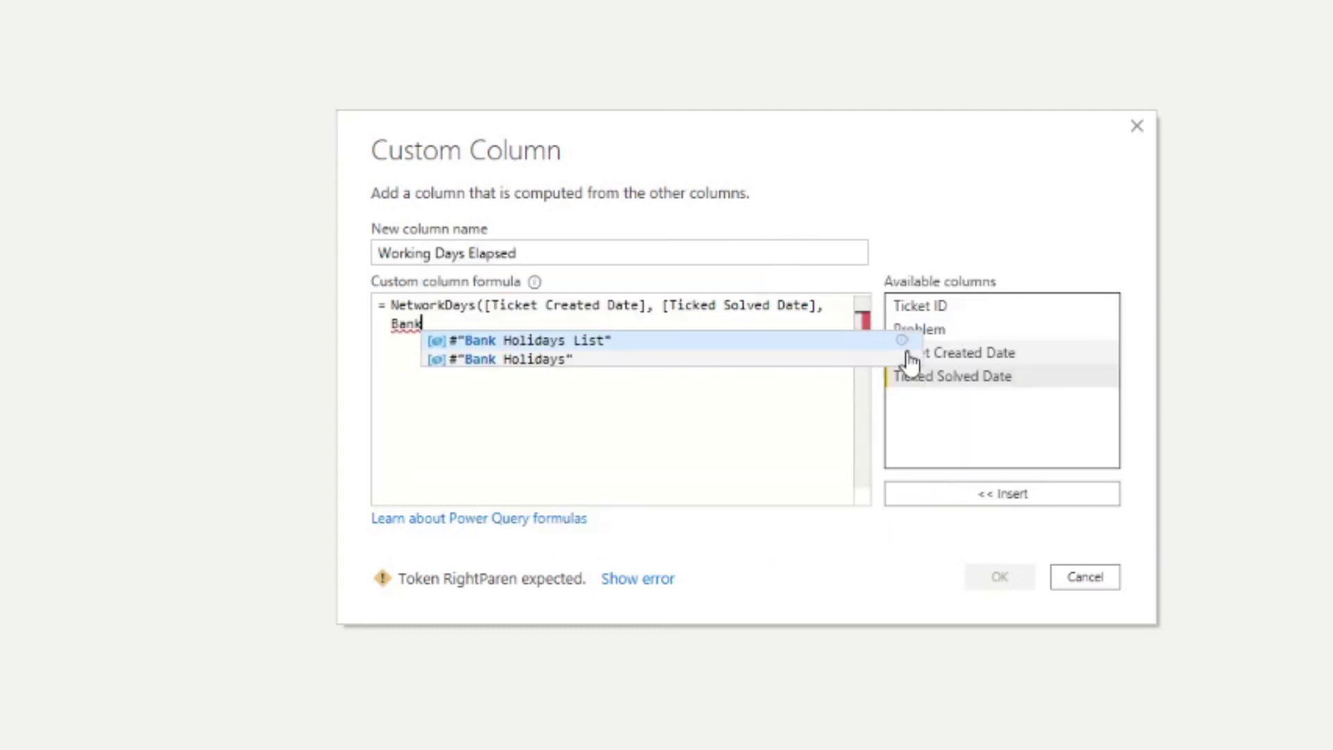
pyautogui.press('Tab')
pyautogui.write(')')
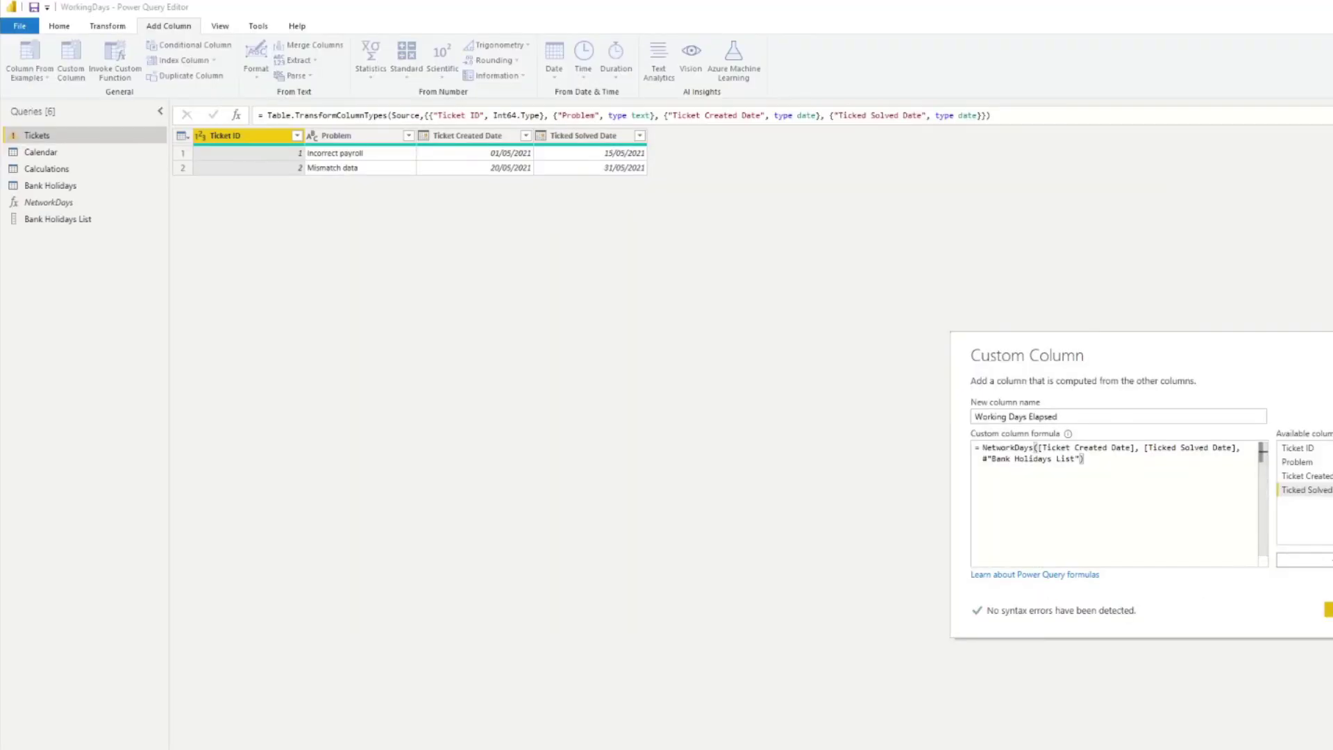
# Step: Confirm the Working Days Elapsed column and verify the two tickets show 9 and 7
pyautogui.click(1327, 609)
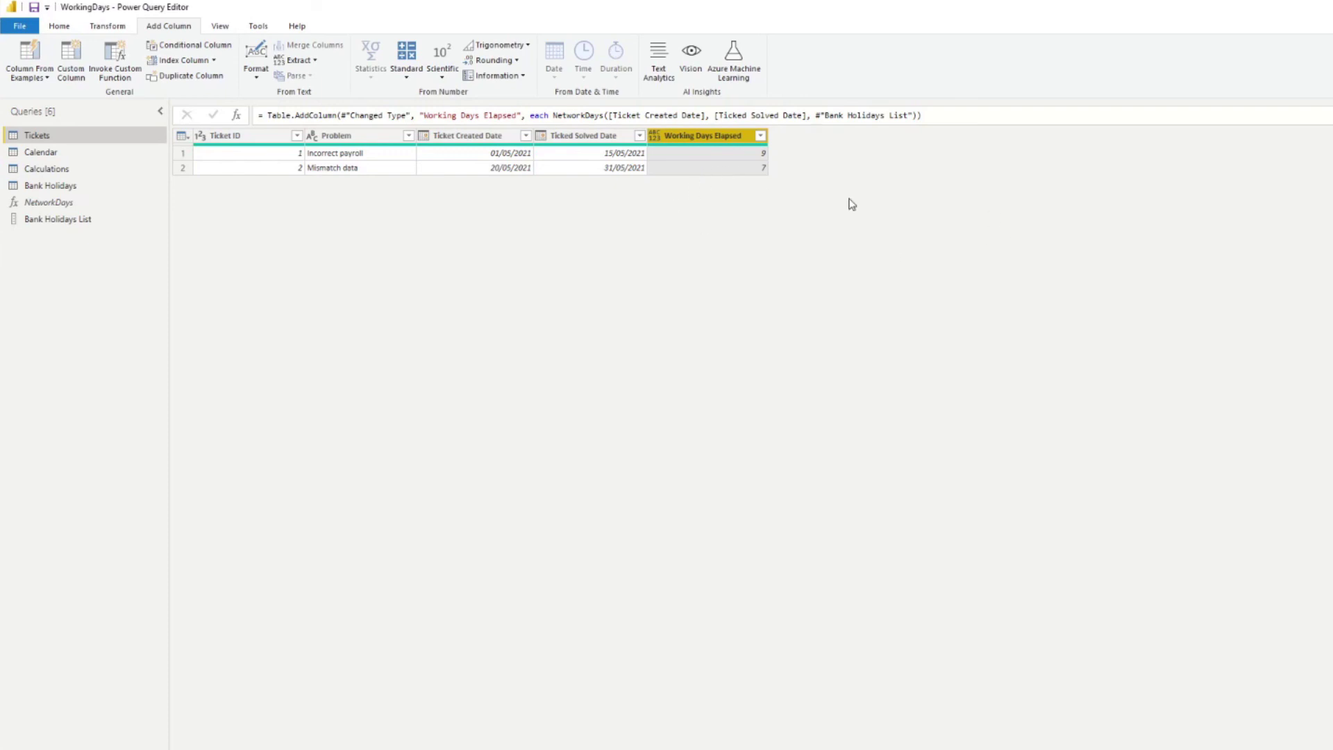
pyautogui.click(706, 154)
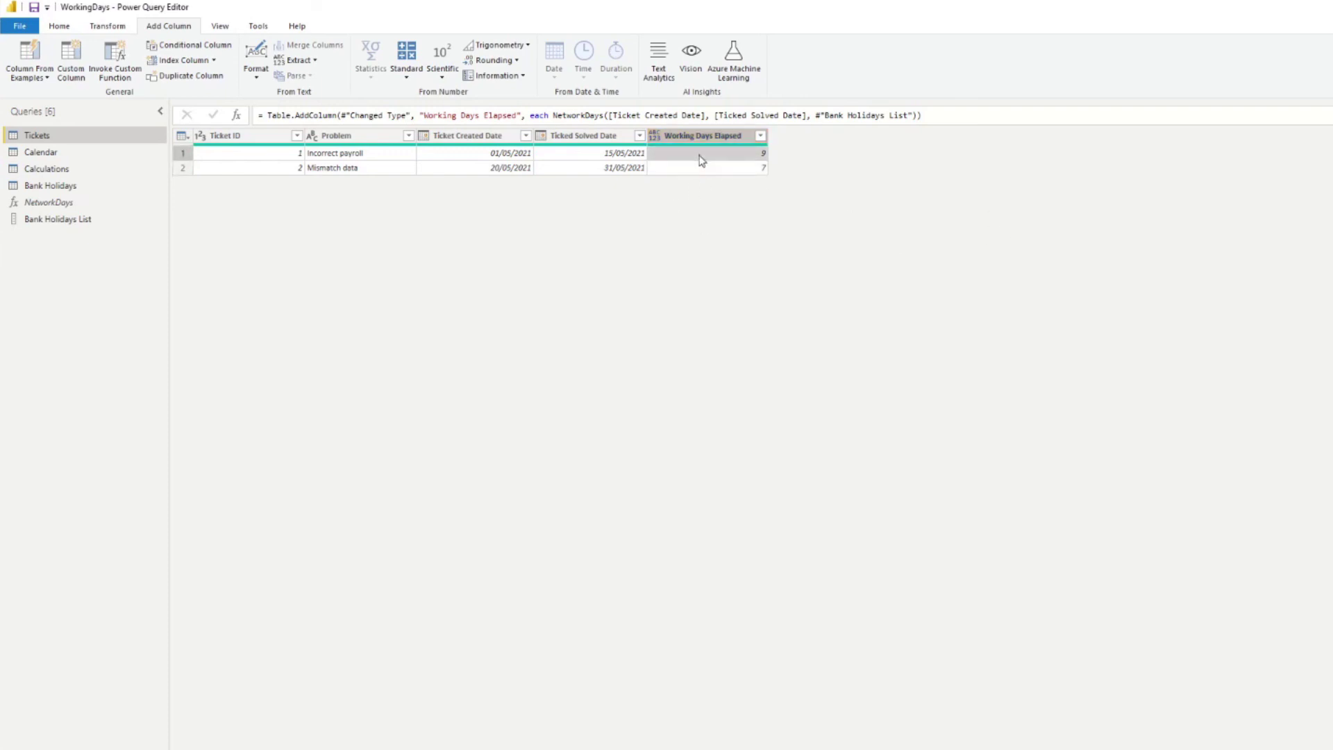
pyautogui.click(706, 169)
pyautogui.click(712, 154)
pyautogui.click(717, 170)
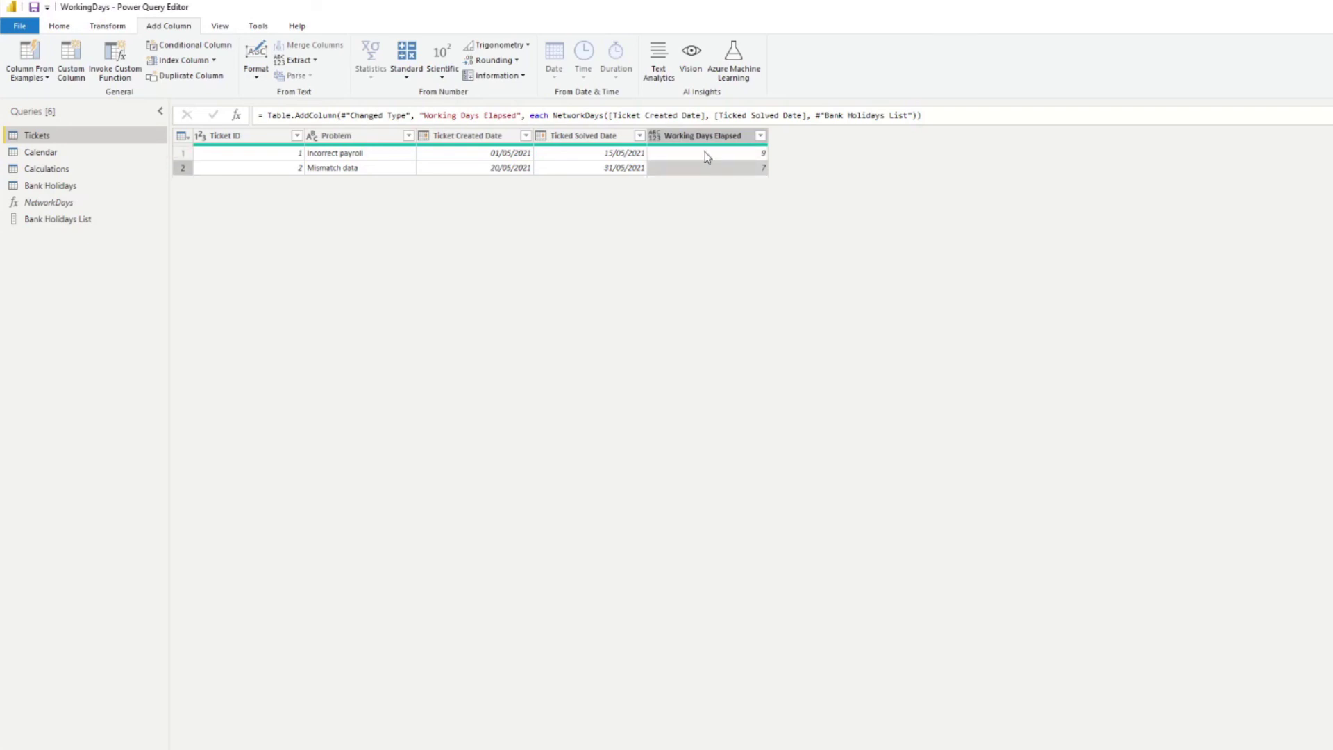